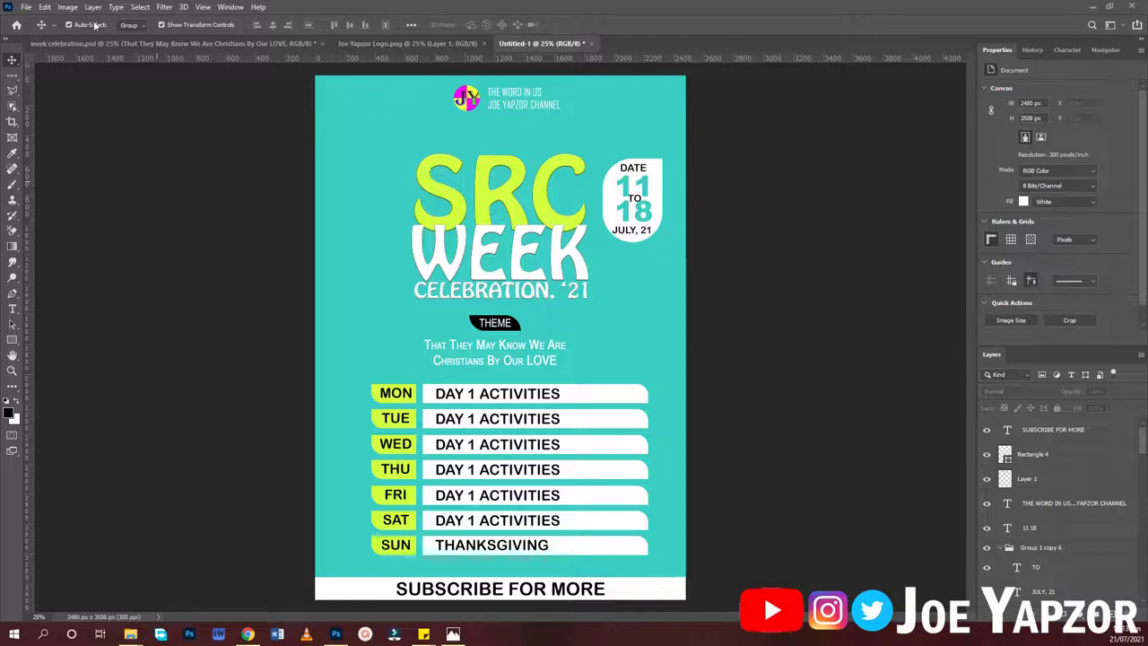
Step: Create a new A4 document, 210 x 297 mm at 300 ppi
{"action": "left_click", "coordinate": [33, 8]}
{"action": "left_click", "coordinate": [45, 17]}
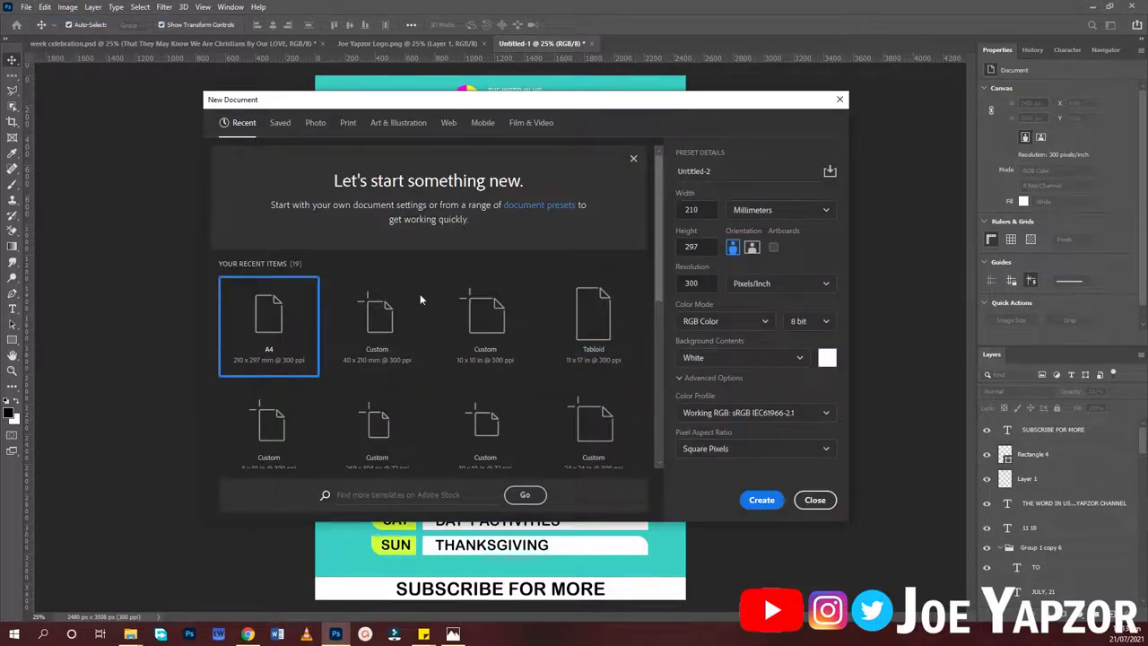
{"action": "double_click", "coordinate": [256, 326]}
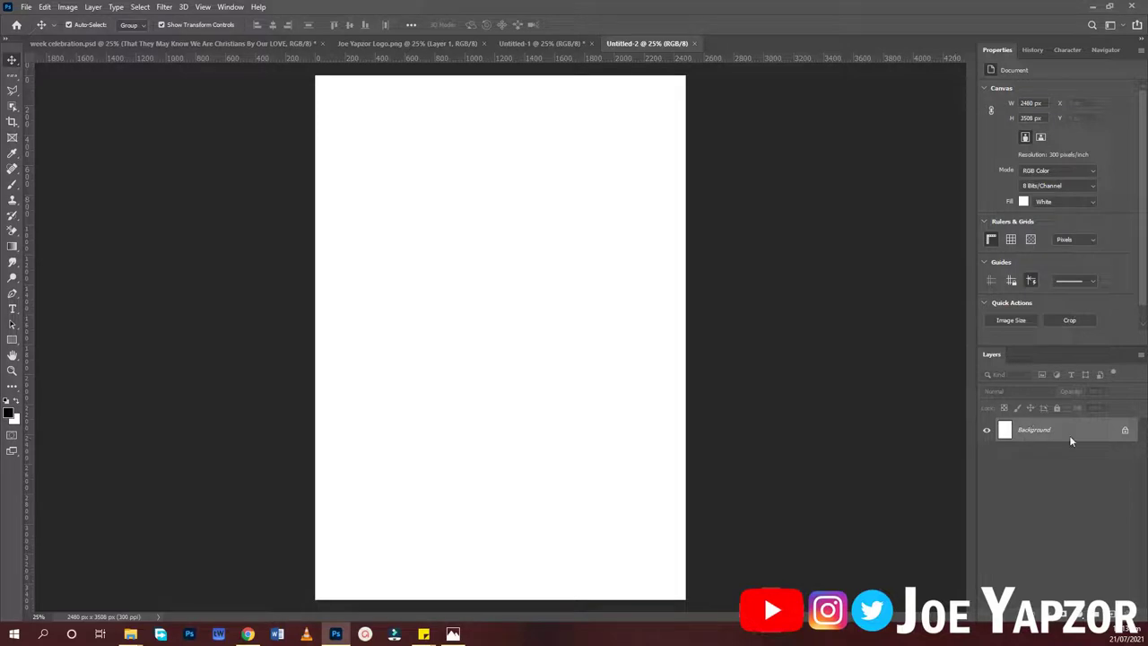
Step: Fill the Background layer with a bright turquoise colour
{"action": "key", "text": "shift+F5"}
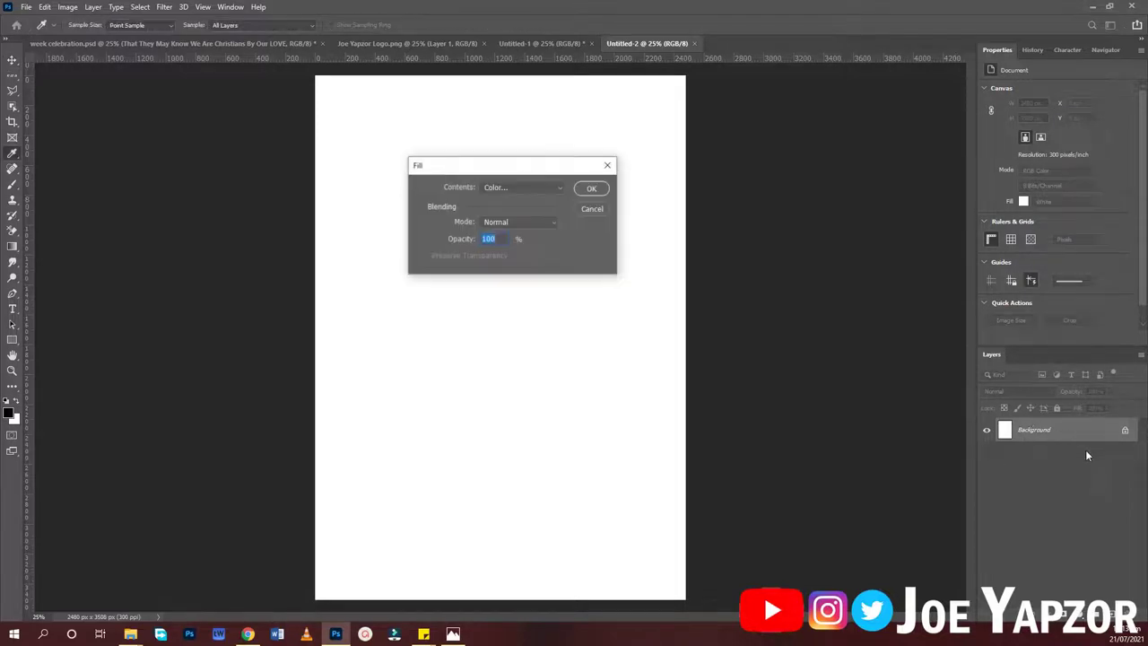
{"action": "left_click", "coordinate": [494, 187]}
{"action": "left_click", "coordinate": [499, 218]}
{"action": "left_click", "coordinate": [984, 369]}
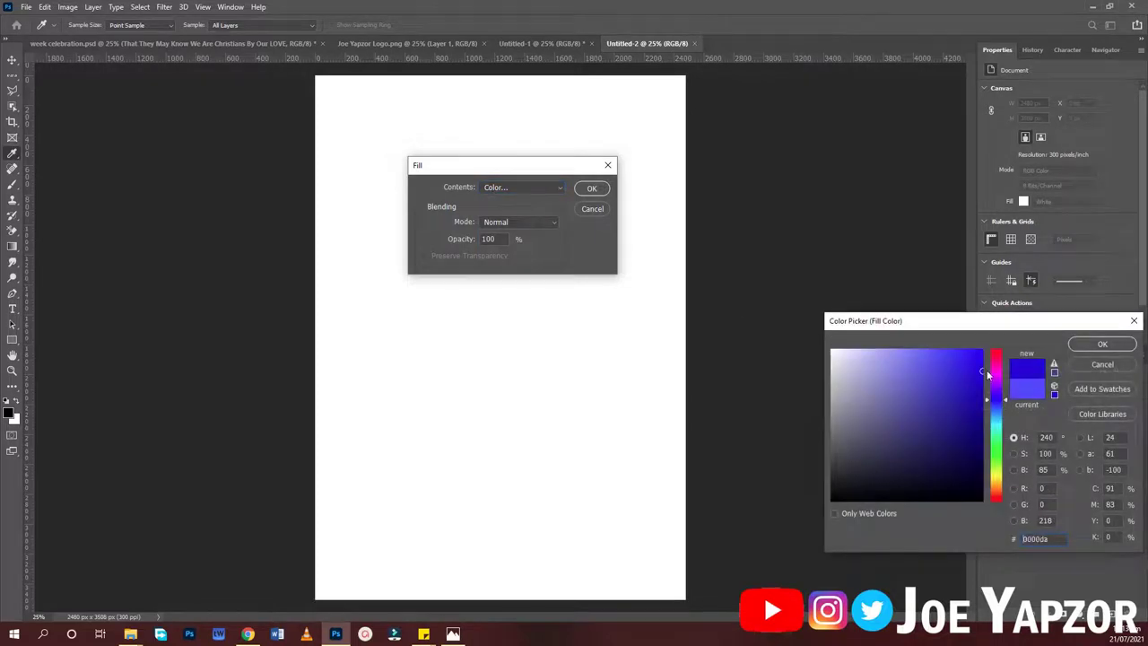
{"action": "left_click", "coordinate": [996, 426]}
{"action": "left_click", "coordinate": [981, 350]}
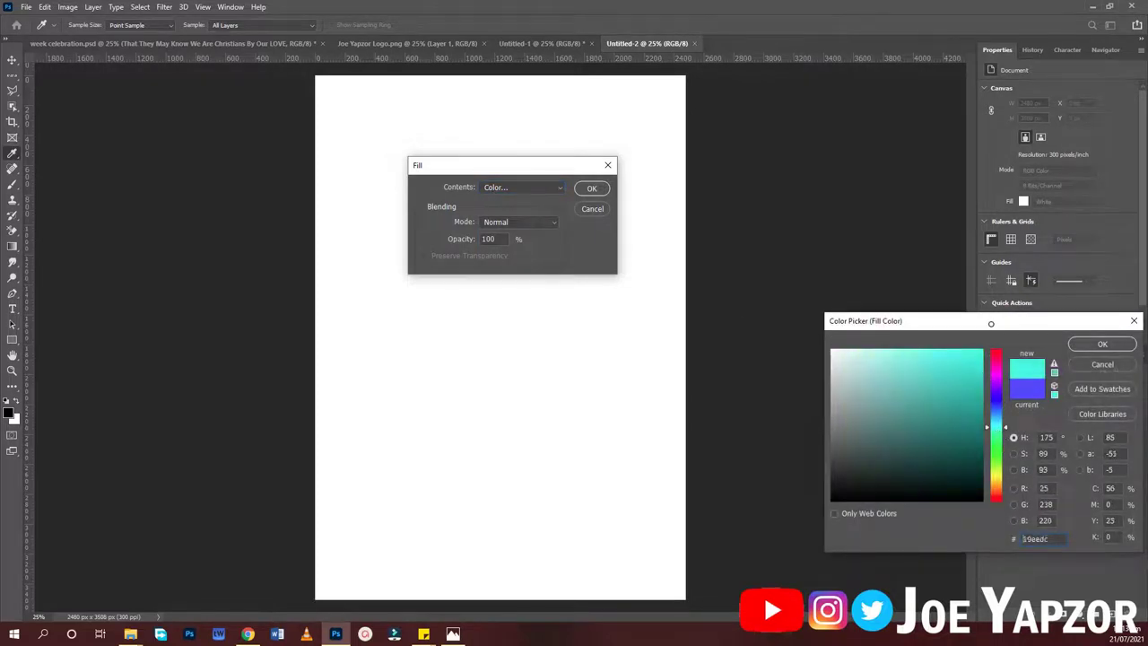
{"action": "left_click", "coordinate": [1093, 344]}
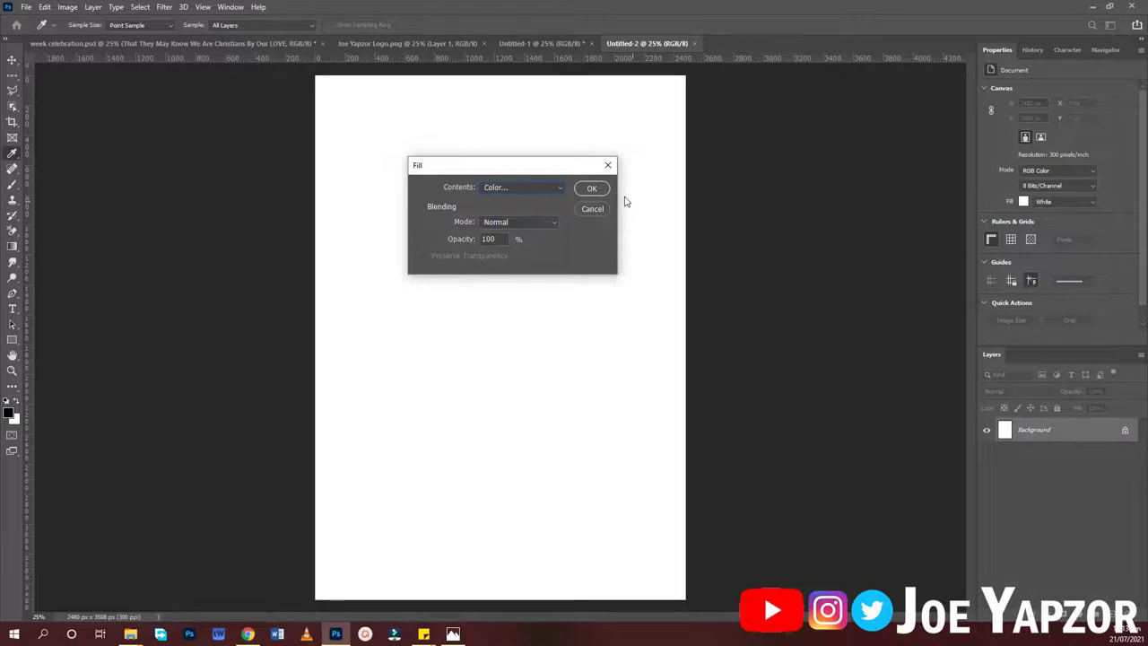
{"action": "left_click", "coordinate": [591, 190]}
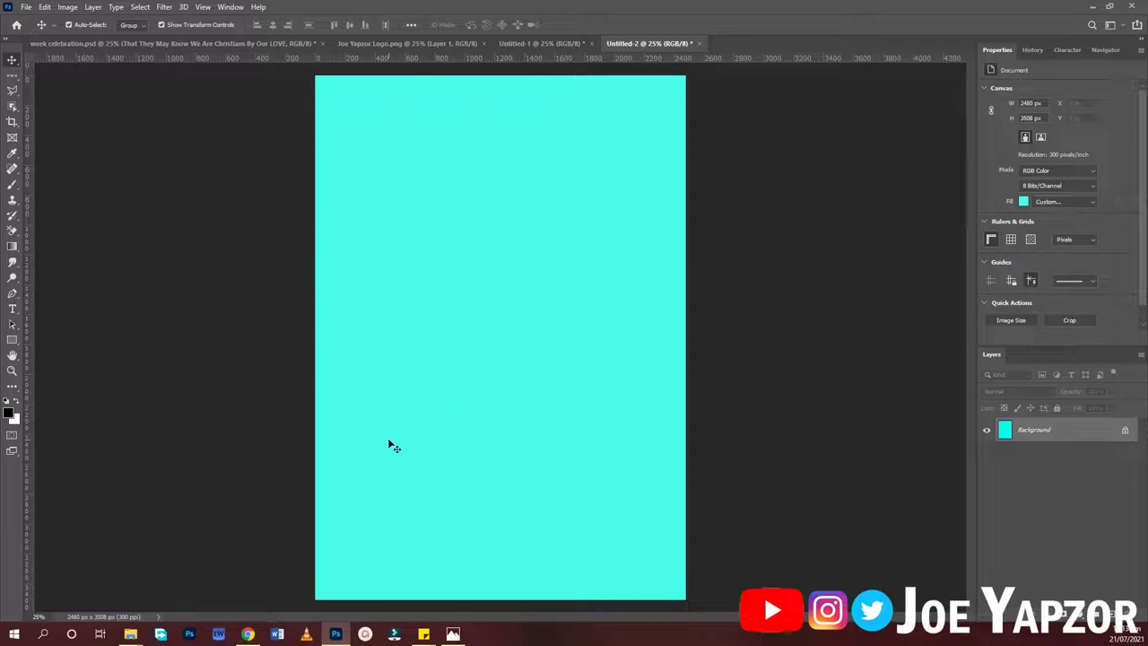
Step: Add two separate text layers on the page, SRC and, below it, WEEK
{"action": "key", "text": "t"}
{"action": "left_click", "coordinate": [420, 240]}
{"action": "type", "text": "SRC"}
{"action": "key", "text": "ctrl+Return"}
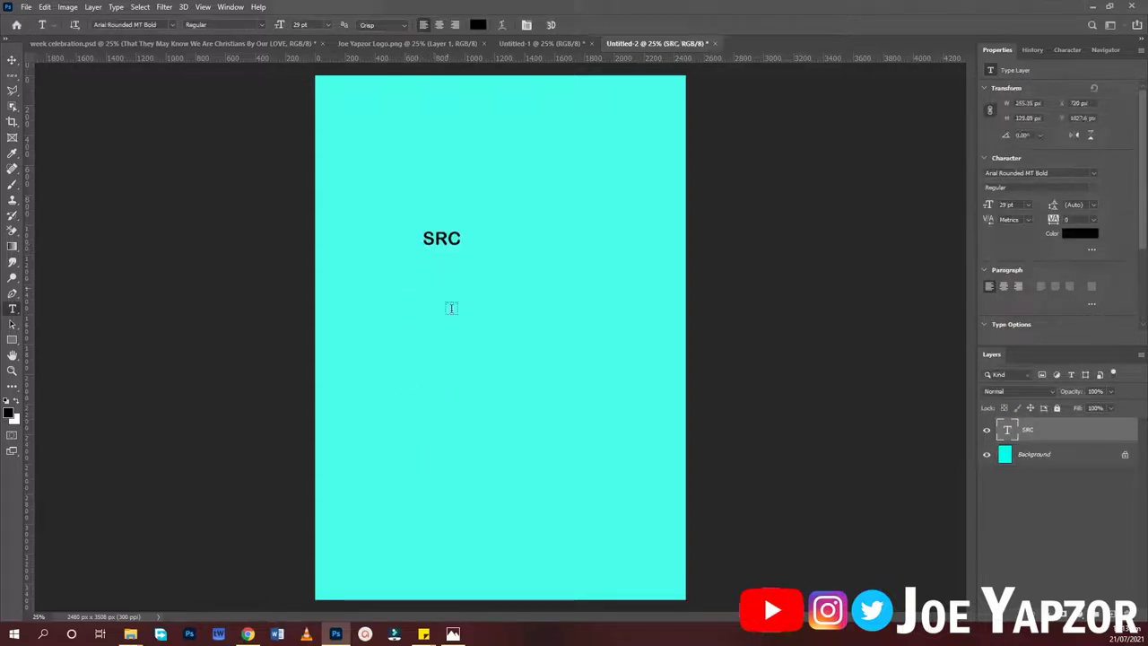
{"action": "left_click", "coordinate": [451, 314]}
{"action": "type", "text": "WEEK"}
{"action": "key", "text": "ctrl+Return"}
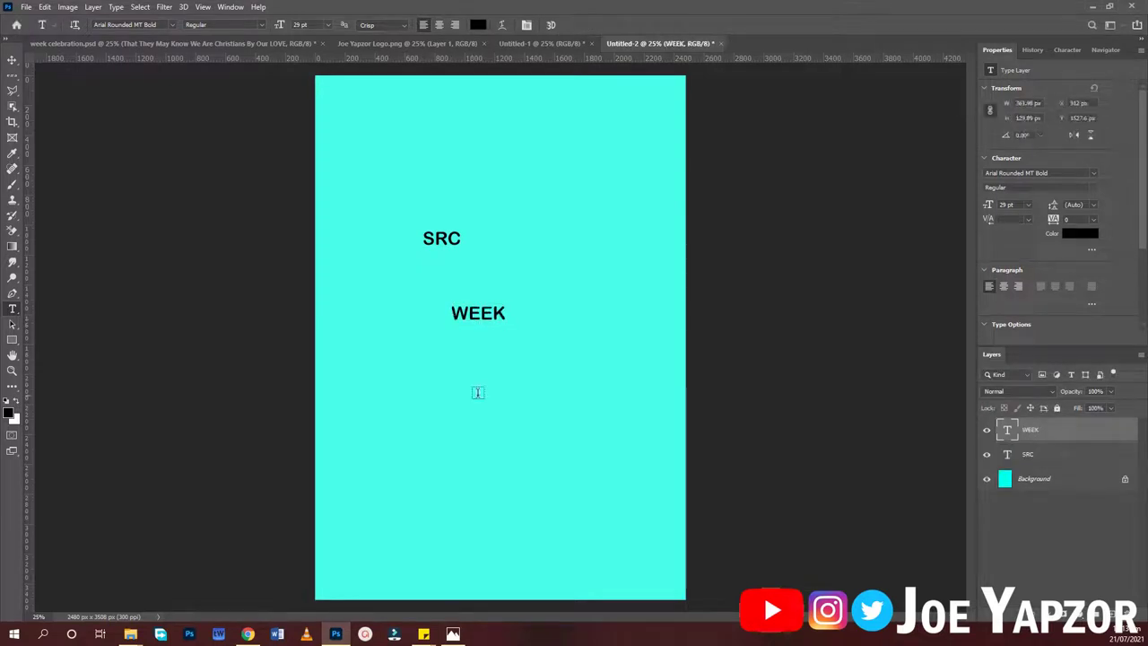
Step: Add a third text layer reading CELEBRATION,‘21 and place it just below WEEK
{"action": "left_click", "coordinate": [478, 391]}
{"action": "type", "text": "CELEBRATION, ‘21"}
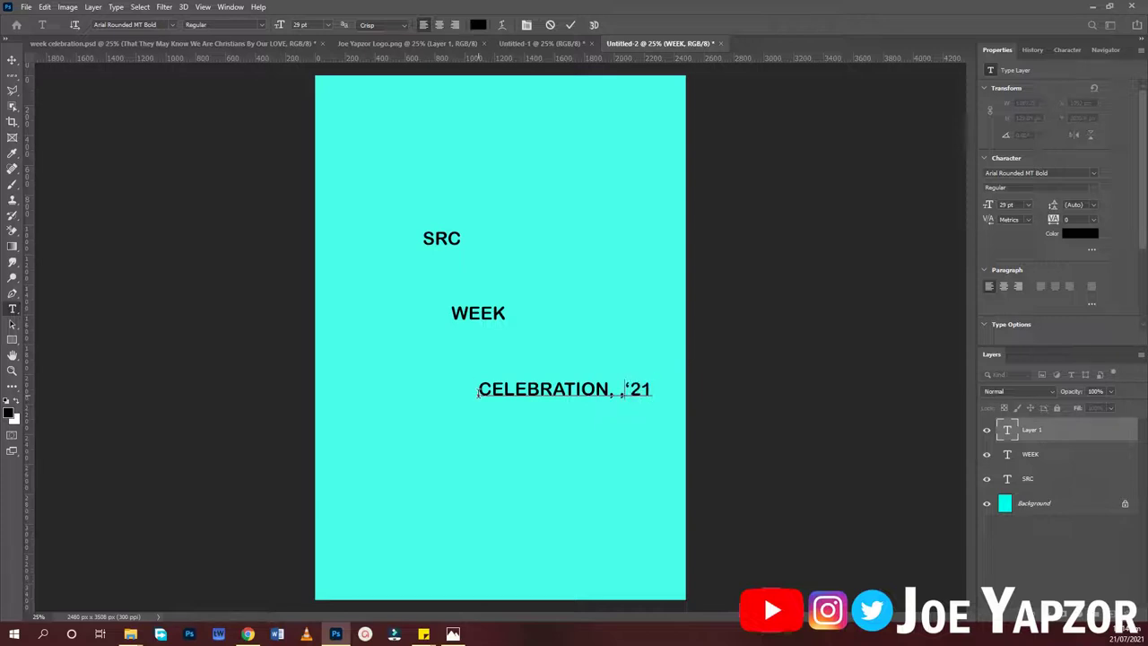
{"action": "key", "text": "BackSpace"}
{"action": "key", "text": "BackSpace"}
{"action": "left_click_drag", "start_coordinate": [520, 499], "coordinate": [461, 471]}
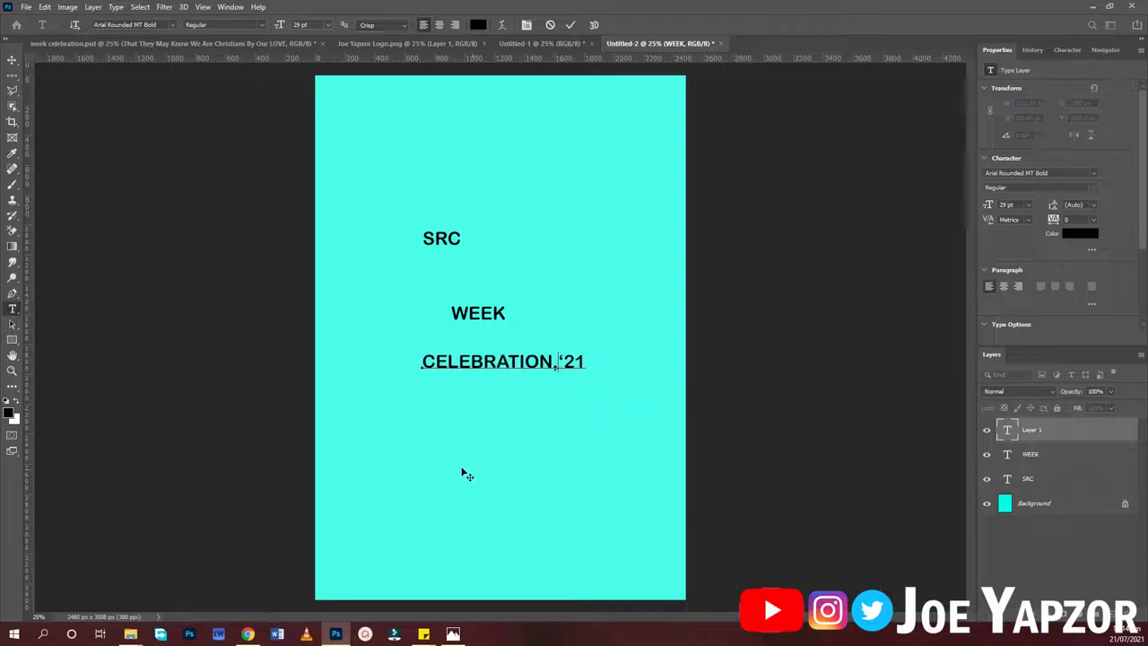
{"action": "left_click", "coordinate": [461, 471]}
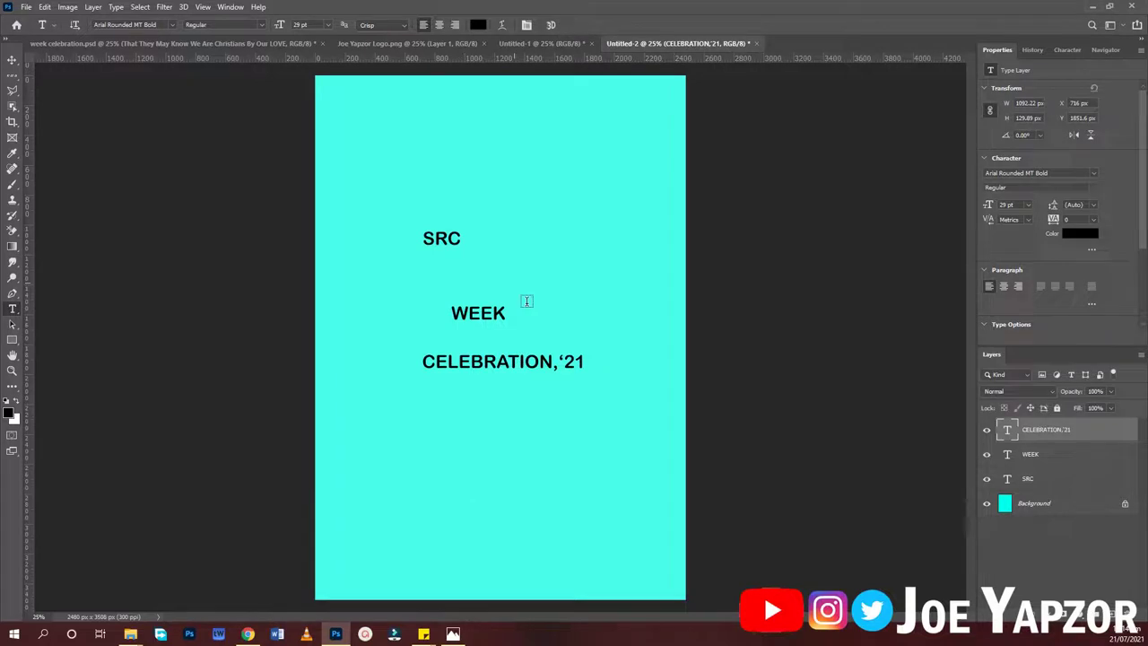
Step: Set the font of all three text layers to Hobo Std Medium
{"action": "left_click", "coordinate": [12, 60]}
{"action": "left_click_drag", "start_coordinate": [361, 205], "coordinate": [617, 506]}
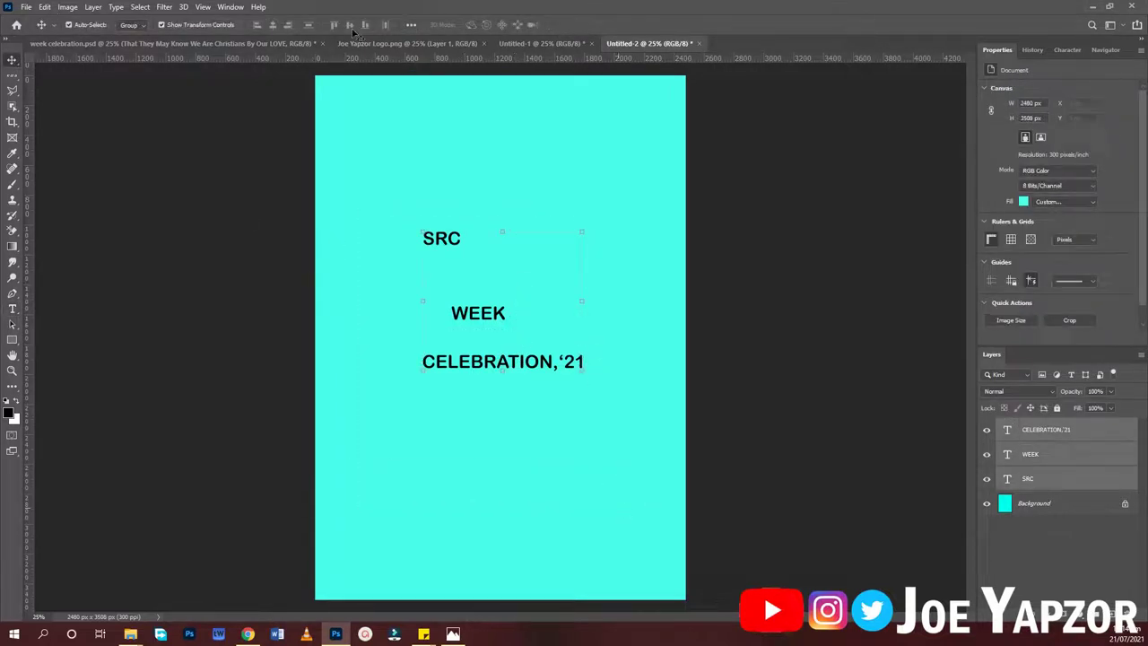
{"action": "left_click", "coordinate": [1066, 50]}
{"action": "left_click", "coordinate": [1009, 71]}
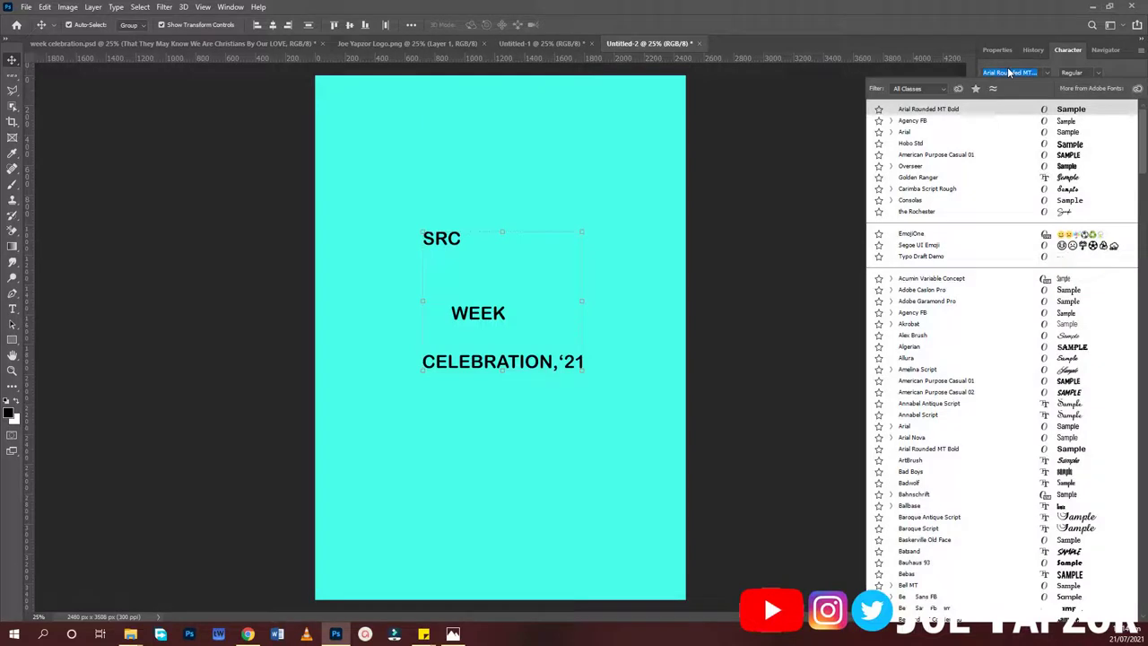
{"action": "type", "text": "HOVO"}
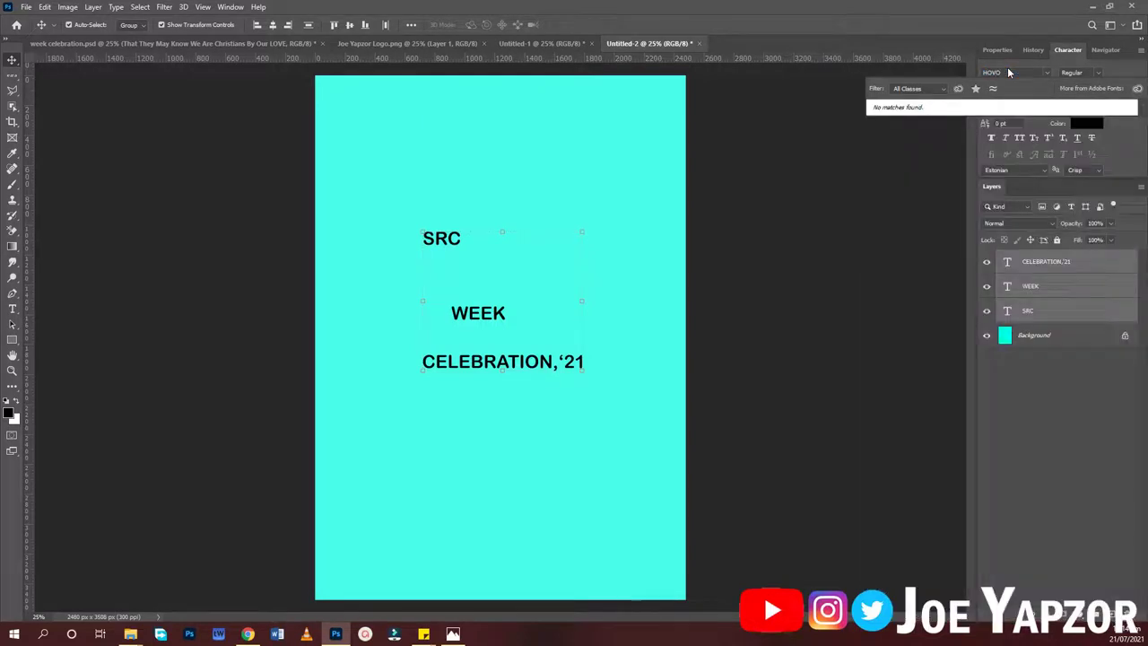
{"action": "key", "text": "BackSpace"}
{"action": "key", "text": "BackSpace"}
{"action": "type", "text": "O"}
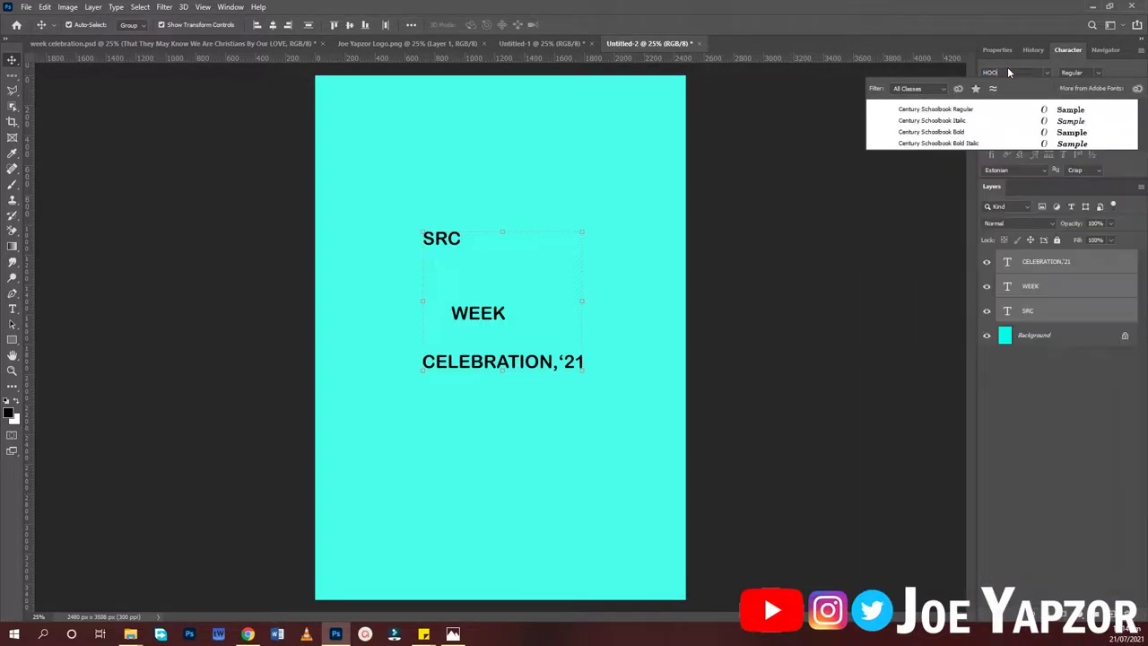
{"action": "key", "text": "BackSpace"}
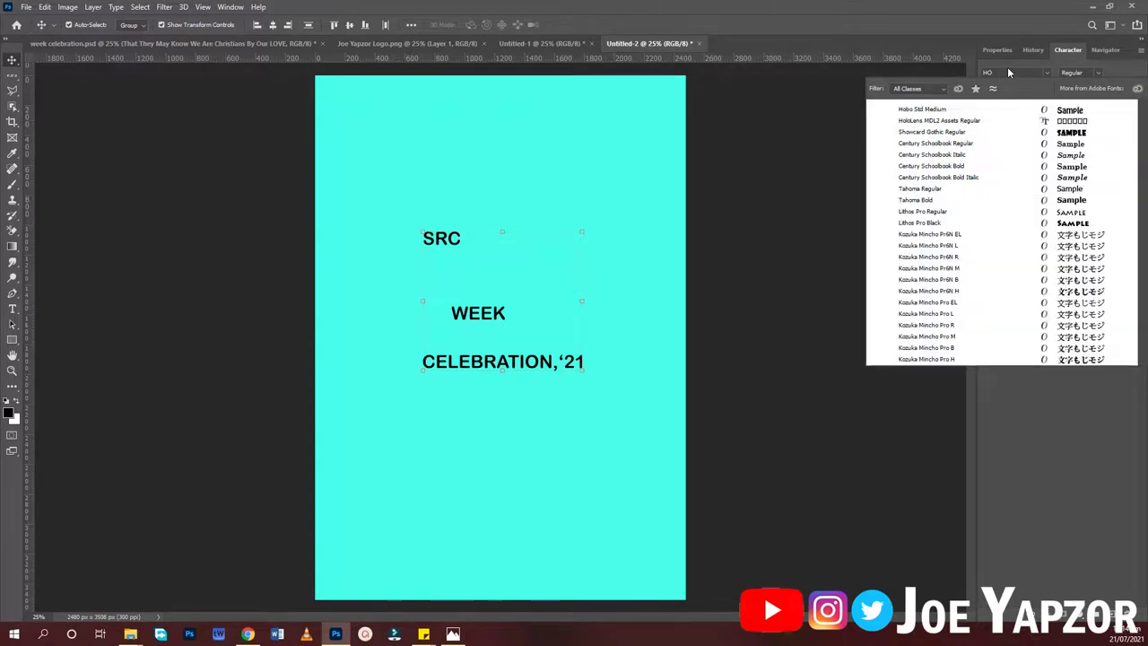
{"action": "left_click", "coordinate": [930, 108]}
{"action": "left_click", "coordinate": [792, 270]}
Step: Enlarge the SRC text to about 131 pt and position it in the upper part of the page
{"action": "left_click_drag", "start_coordinate": [385, 225], "coordinate": [491, 204]}
{"action": "left_click_drag", "start_coordinate": [441, 239], "coordinate": [550, 228]}
{"action": "key", "text": "ctrl+t"}
{"action": "left_click", "coordinate": [815, 323]}
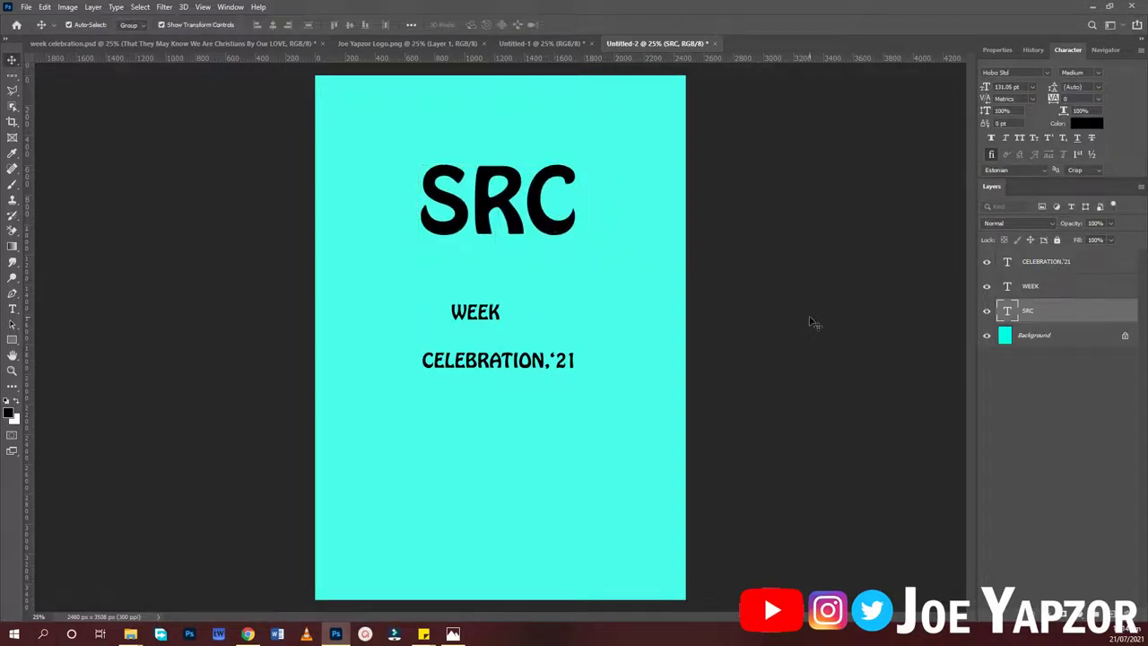
Step: Add a vertical guide at 50% of the page width
{"action": "left_click", "coordinate": [205, 7]}
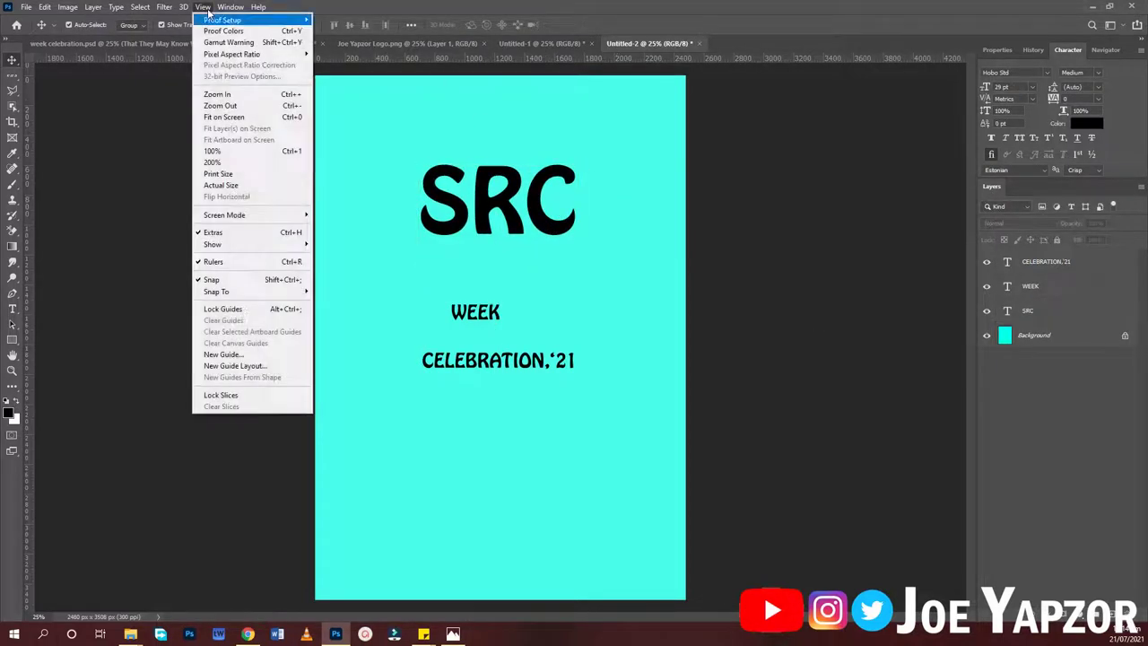
{"action": "left_click", "coordinate": [254, 355]}
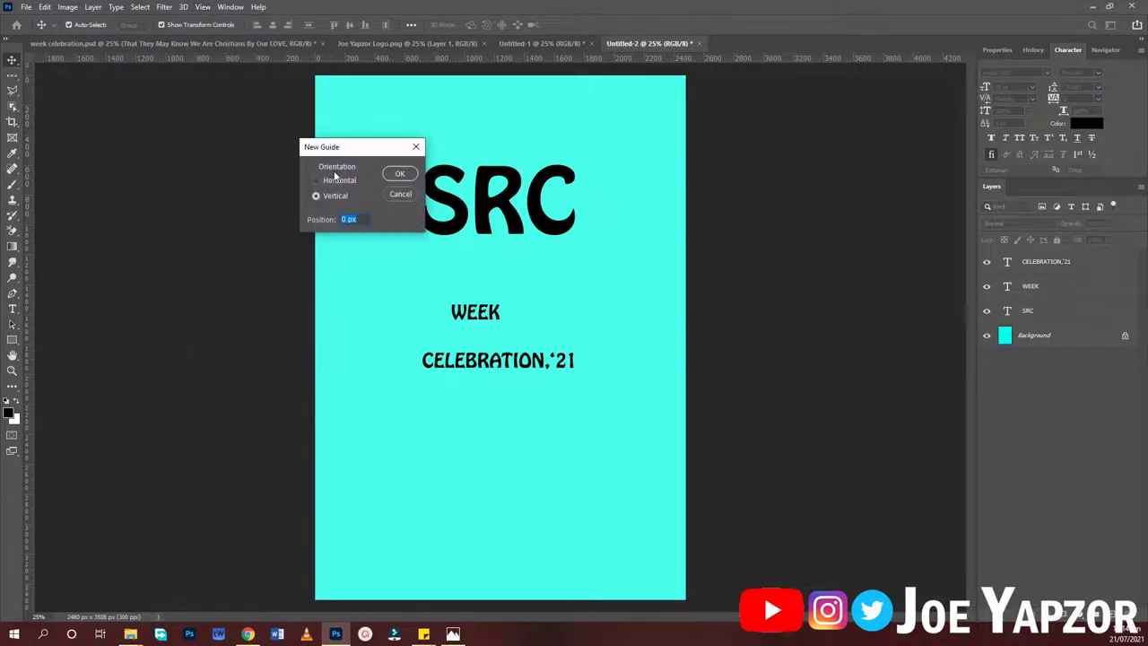
{"action": "type", "text": "50%"}
{"action": "key", "text": "Return"}
Step: Scale the SRC text up to about 144 pt and centre it on the vertical guide
{"action": "left_click", "coordinate": [536, 201]}
{"action": "left_click_drag", "start_coordinate": [538, 202], "coordinate": [613, 293]}
{"action": "left_click", "coordinate": [719, 324]}
{"action": "left_click", "coordinate": [546, 224]}
{"action": "left_click_drag", "start_coordinate": [597, 247], "coordinate": [566, 231]}
{"action": "key", "text": "Return"}
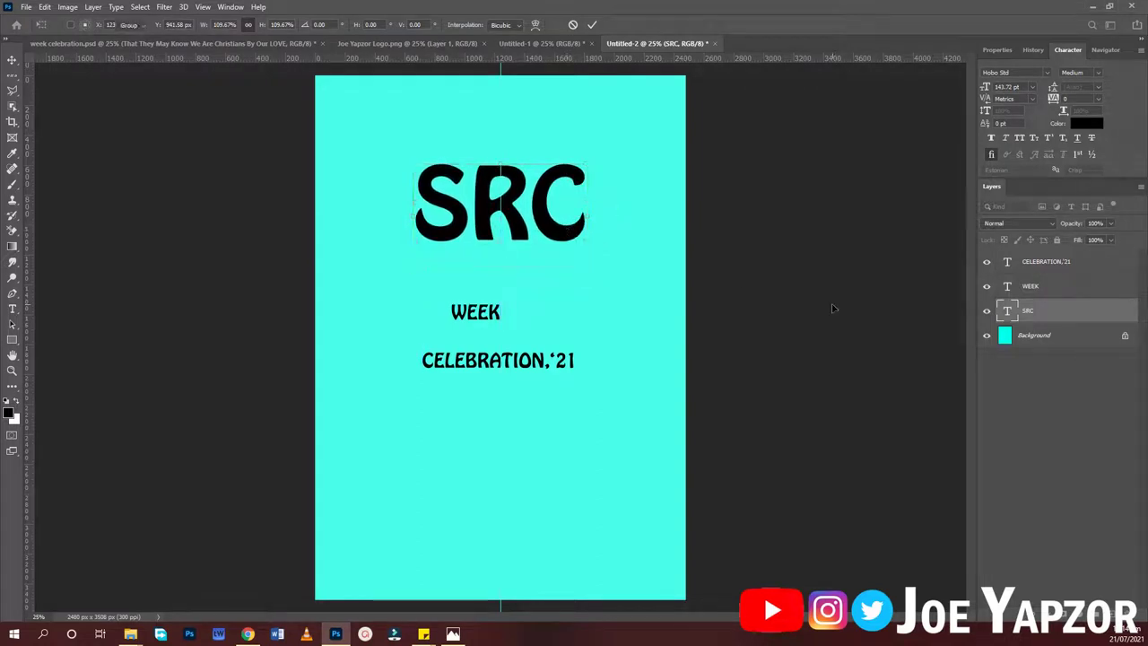
Step: Enlarge the WEEK text to about 102 pt and fit it directly under SRC, matching its width
{"action": "key", "text": "alt+bracketright"}
{"action": "key", "text": "ctrl+t"}
{"action": "left_click_drag", "start_coordinate": [502, 278], "coordinate": [567, 282]}
{"action": "key", "text": "Return"}
{"action": "key", "text": "ctrl+t"}
{"action": "left_click_drag", "start_coordinate": [588, 237], "coordinate": [583, 242]}
{"action": "left_click_drag", "start_coordinate": [562, 282], "coordinate": [499, 273]}
{"action": "key", "text": "Return"}
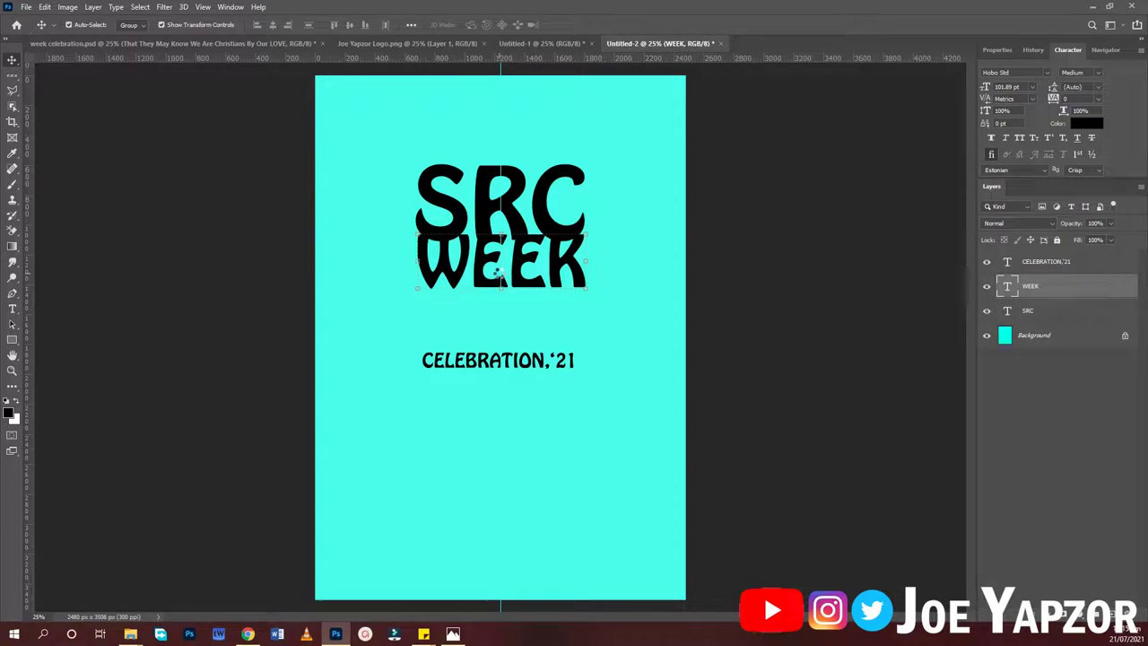
Step: Scale the CELEBRATION,‘21 text to about 31 pt and place it directly under WEEK
{"action": "left_click_drag", "start_coordinate": [529, 368], "coordinate": [576, 310]}
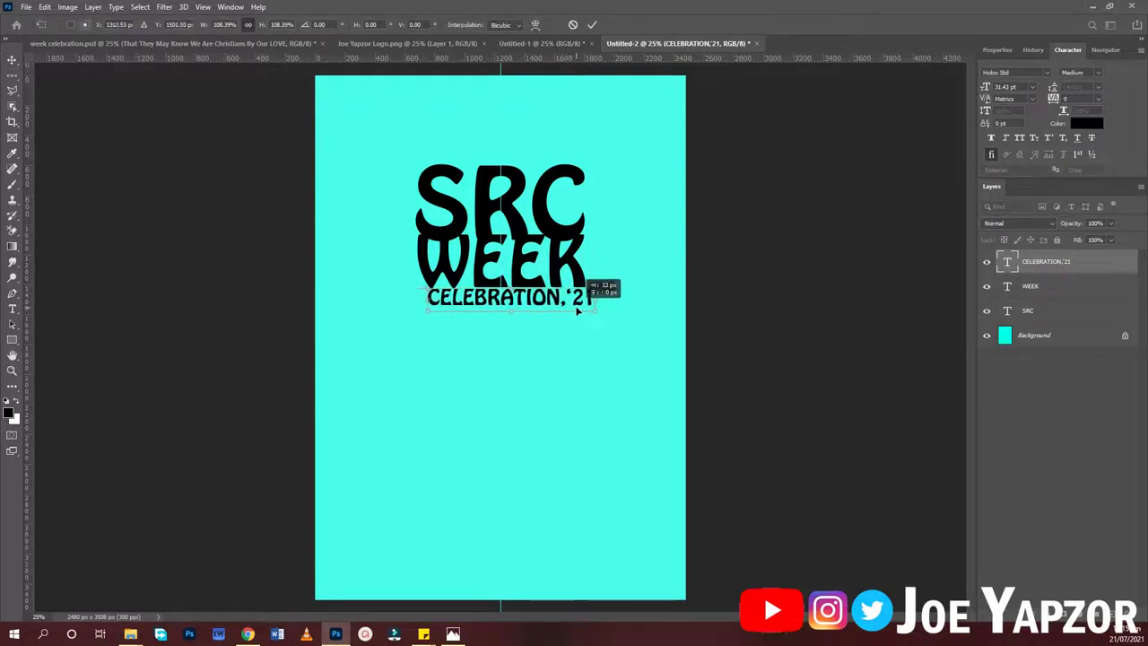
{"action": "key", "text": "Return"}
Step: Align the three title texts by their horizontal centres and move them together onto the vertical guide
{"action": "left_click_drag", "start_coordinate": [578, 471], "coordinate": [534, 122]}
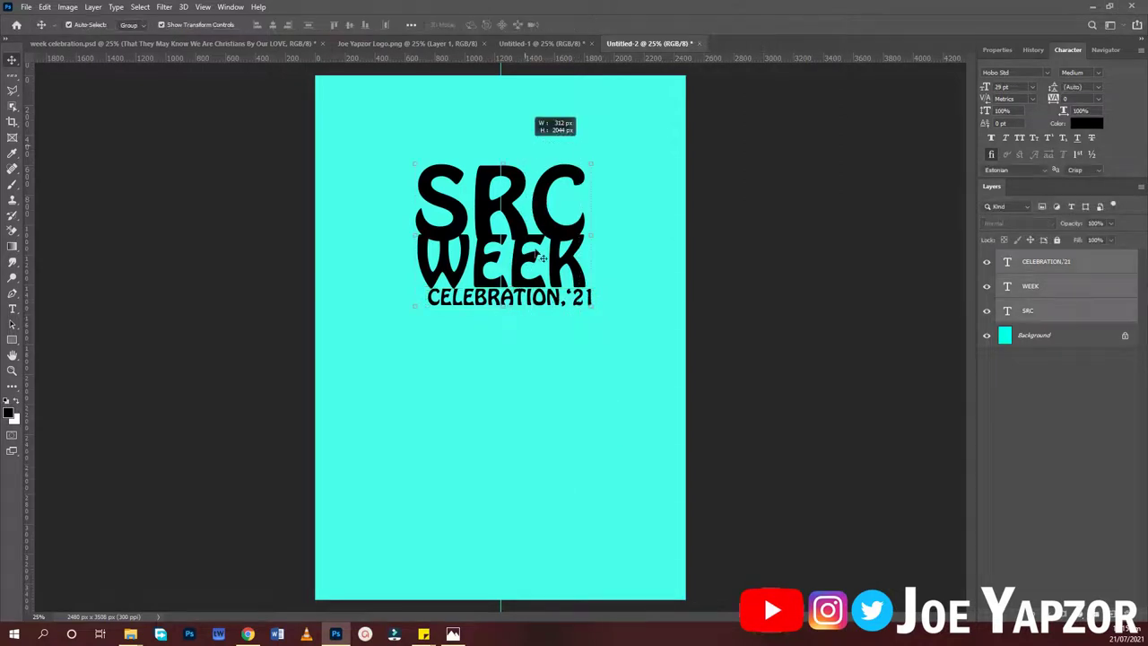
{"action": "left_click", "coordinate": [274, 25]}
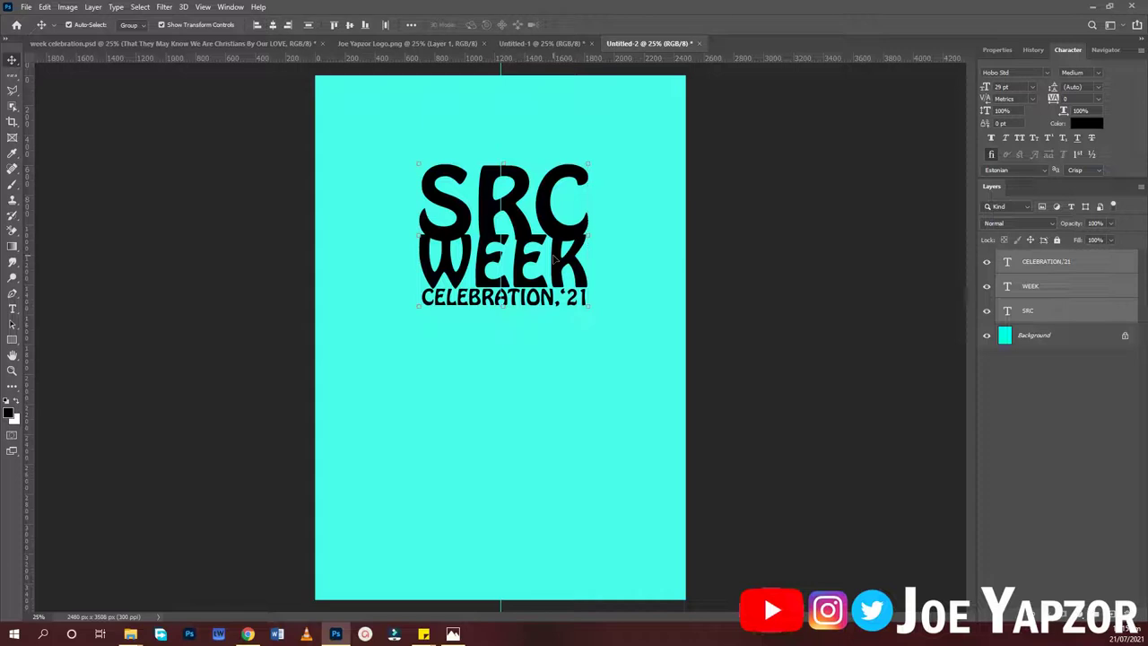
{"action": "left_click_drag", "start_coordinate": [553, 259], "coordinate": [549, 259]}
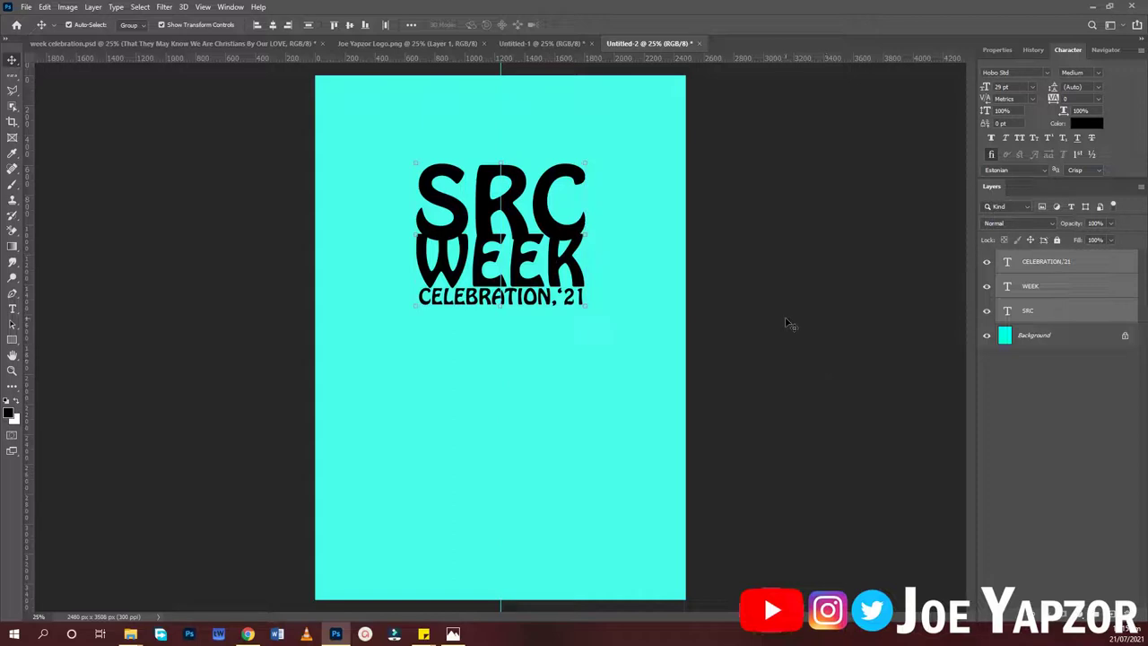
{"action": "left_click", "coordinate": [705, 278]}
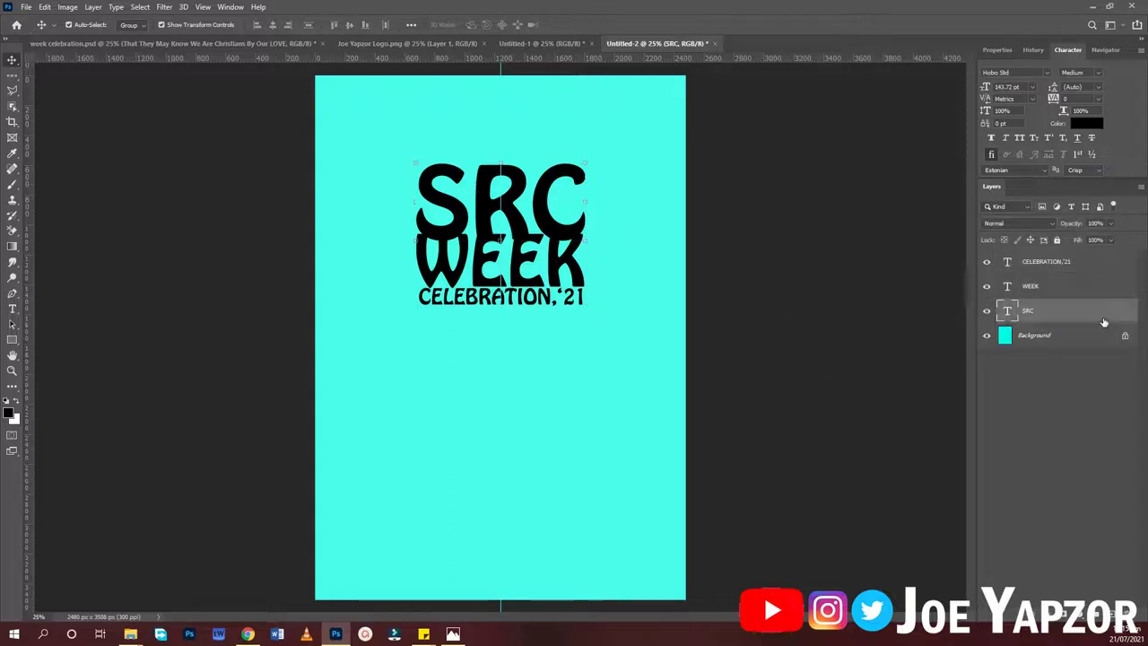
Step: Change the SRC text colour to red
{"action": "left_click", "coordinate": [1086, 123]}
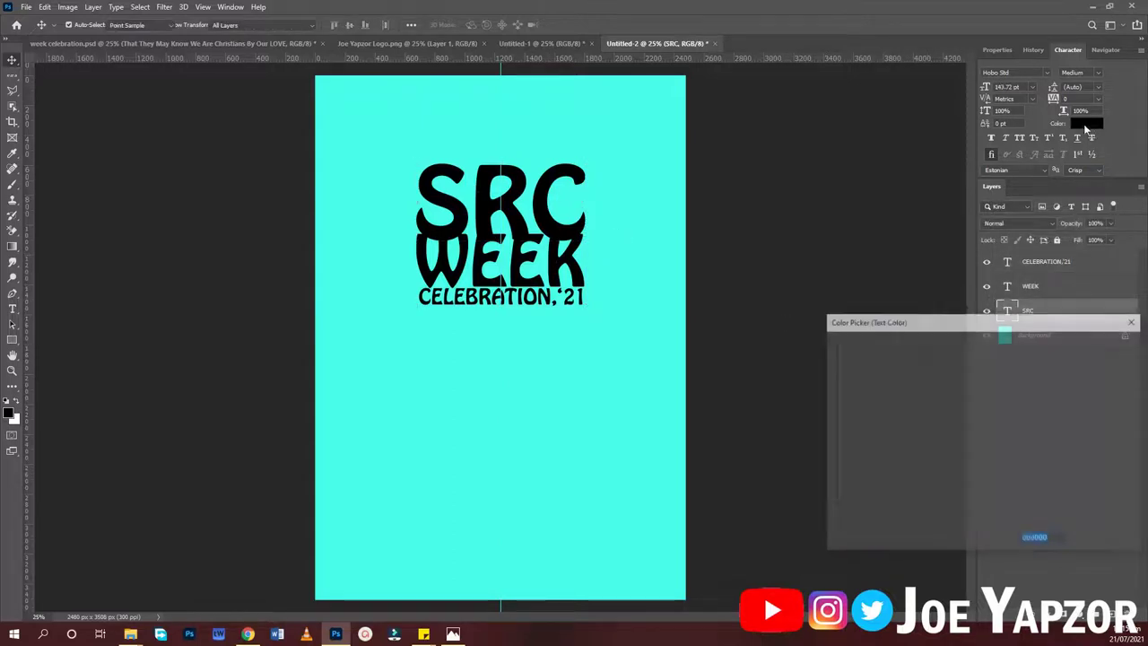
{"action": "left_click", "coordinate": [982, 392]}
{"action": "left_click_drag", "start_coordinate": [995, 498], "coordinate": [995, 476]}
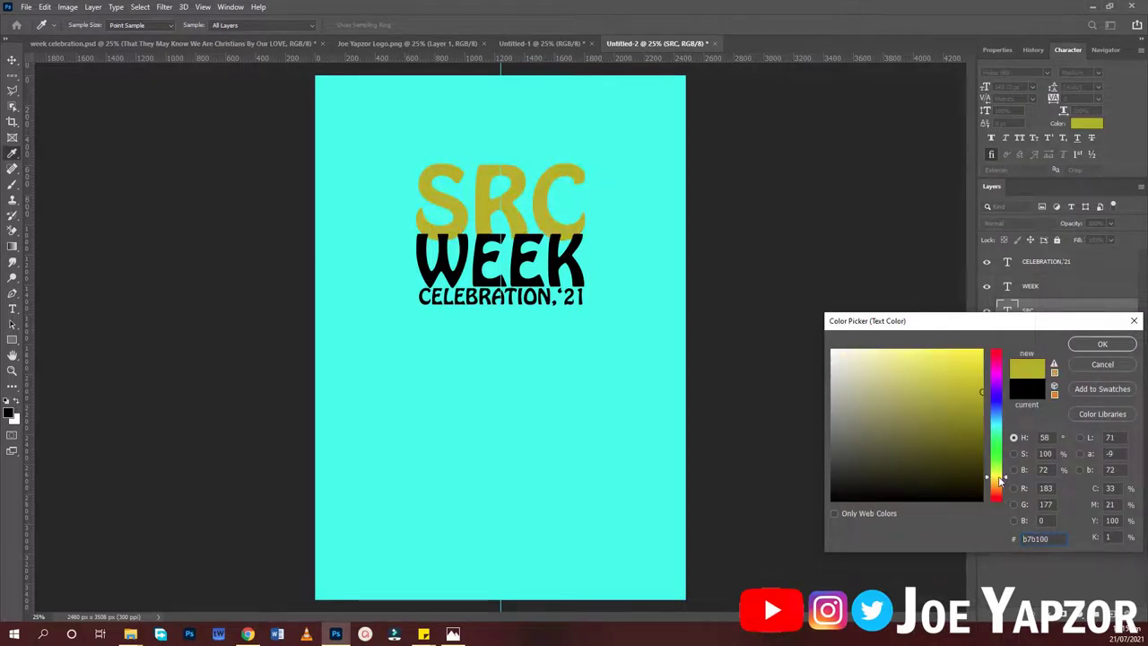
{"action": "type", "text": "fff600"}
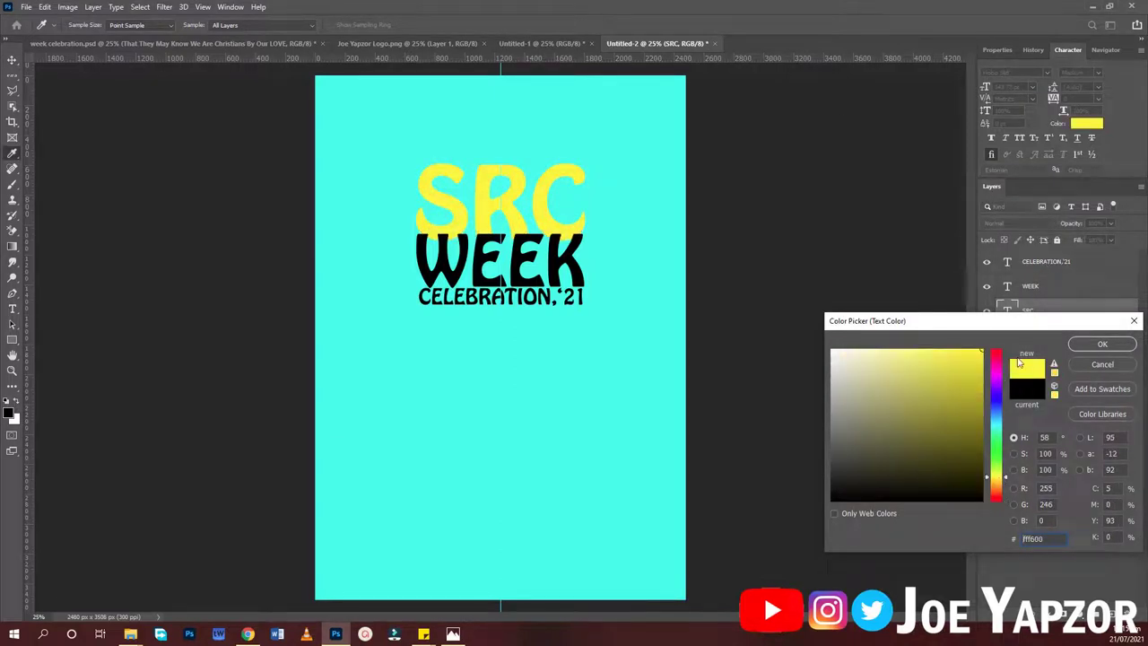
{"action": "key", "text": "Return"}
{"action": "left_click_drag", "start_coordinate": [998, 362], "coordinate": [995, 349]}
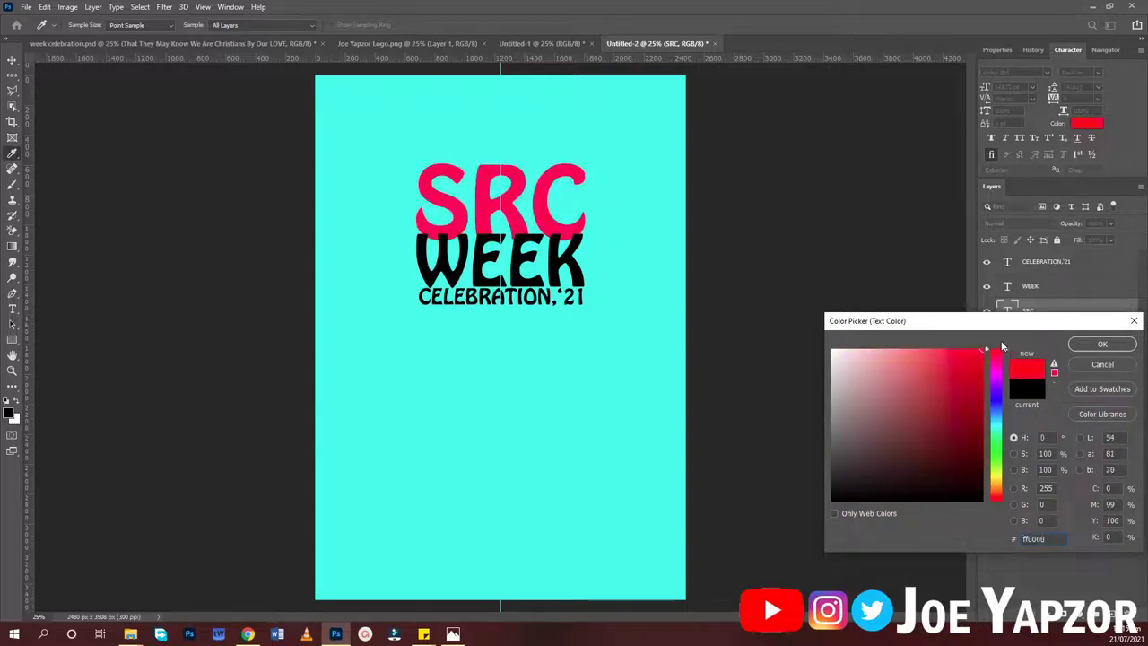
{"action": "left_click", "coordinate": [1102, 344]}
Step: Change the SRC text colour to a vivid blue
{"action": "left_click", "coordinate": [1086, 126]}
{"action": "left_click", "coordinate": [845, 207]}
{"action": "mouse_move", "coordinate": [923, 437]}
{"action": "left_mouse_down"}
{"action": "mouse_move", "coordinate": [1003, 467]}
{"action": "mouse_move", "coordinate": [1012, 339]}
{"action": "left_mouse_up"}
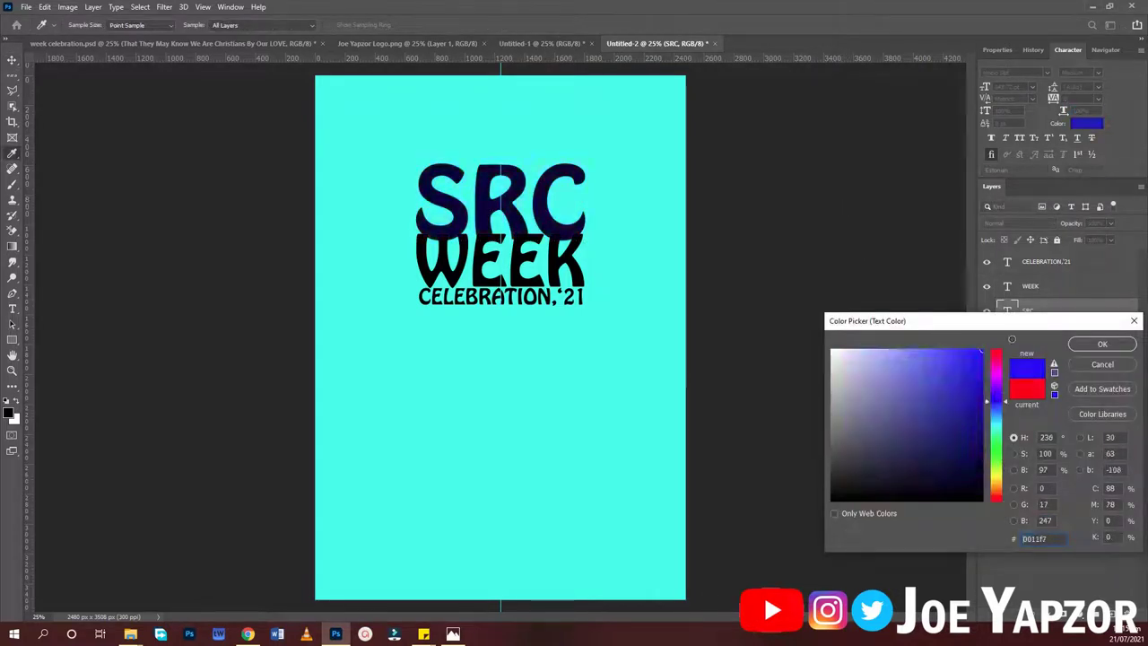
{"action": "left_click", "coordinate": [1102, 344]}
{"action": "left_click", "coordinate": [707, 314]}
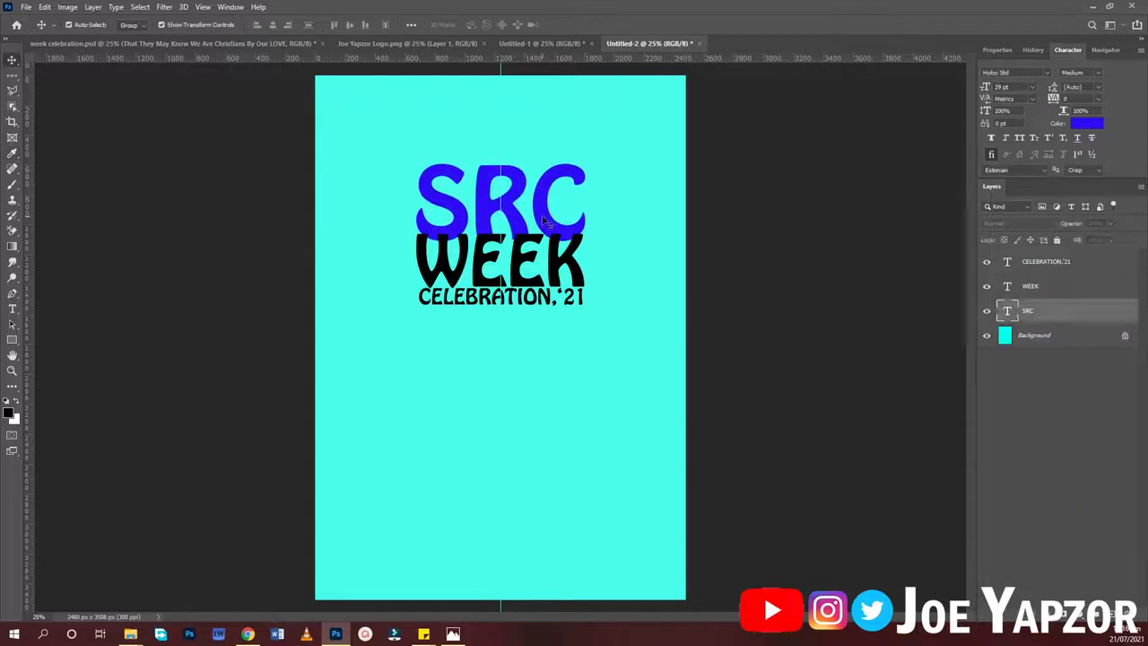
Step: Enable the Bevel & Emboss effect in the SRC text layer's style settings
{"action": "left_click", "coordinate": [1094, 306]}
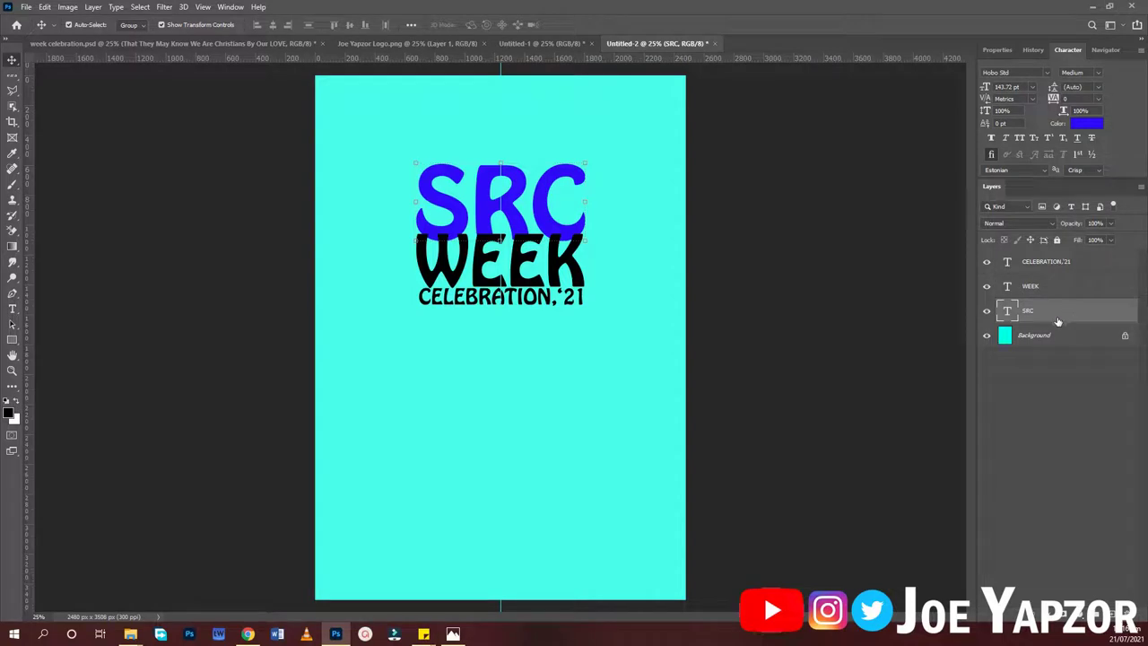
{"action": "double_click", "coordinate": [1068, 307]}
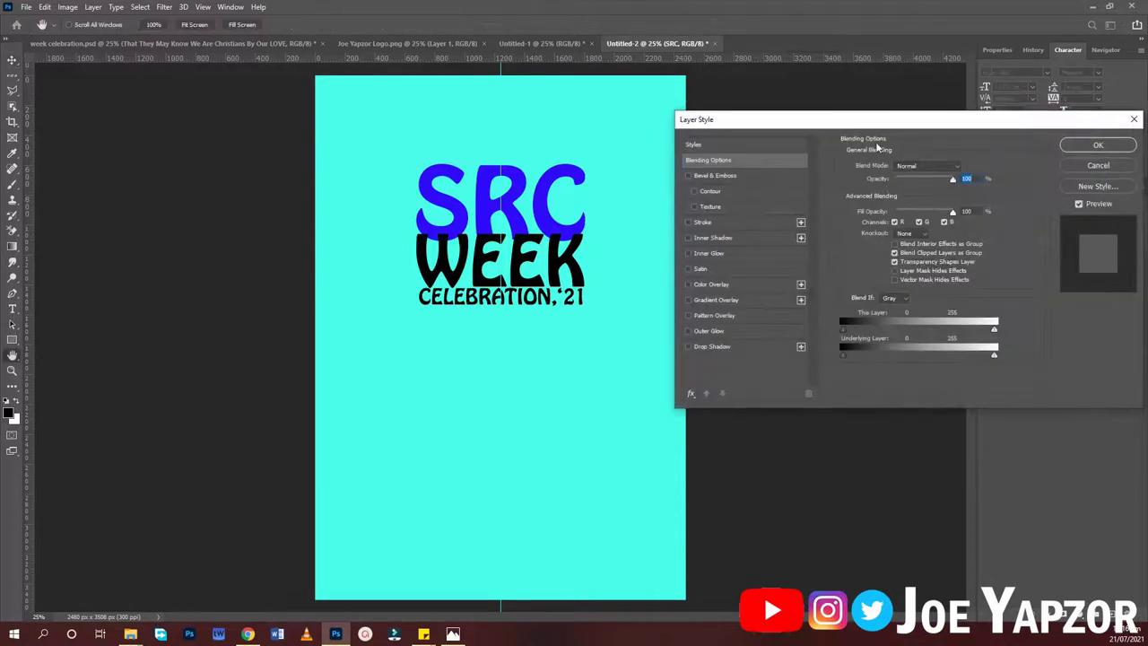
{"action": "left_click_drag", "start_coordinate": [871, 116], "coordinate": [797, 192]}
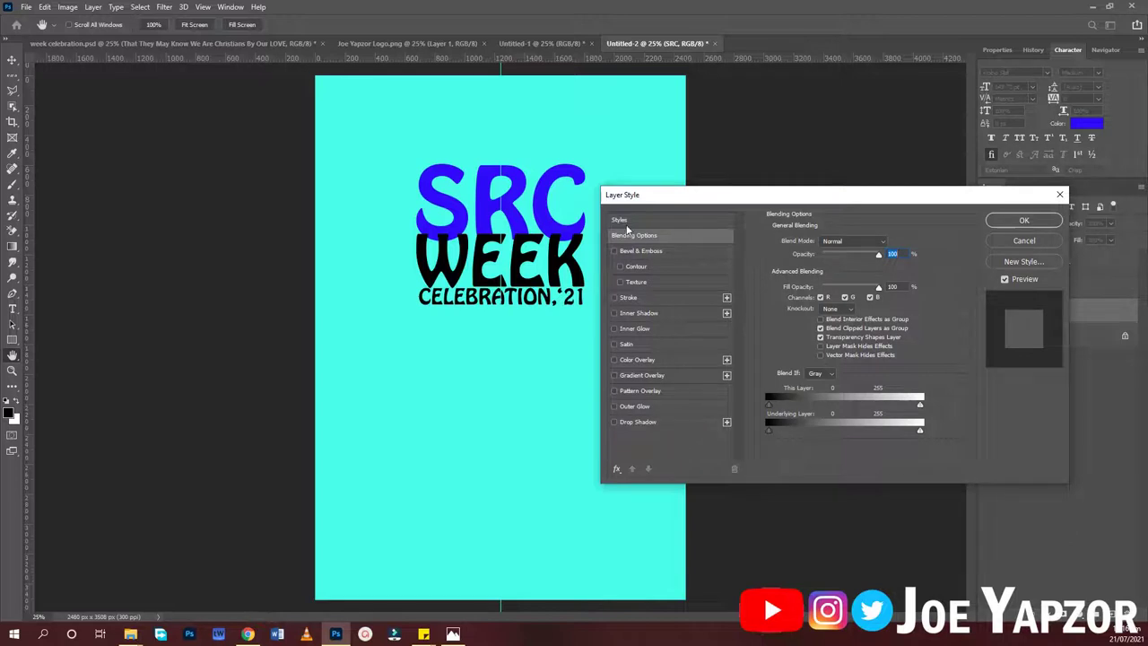
{"action": "left_click", "coordinate": [639, 251]}
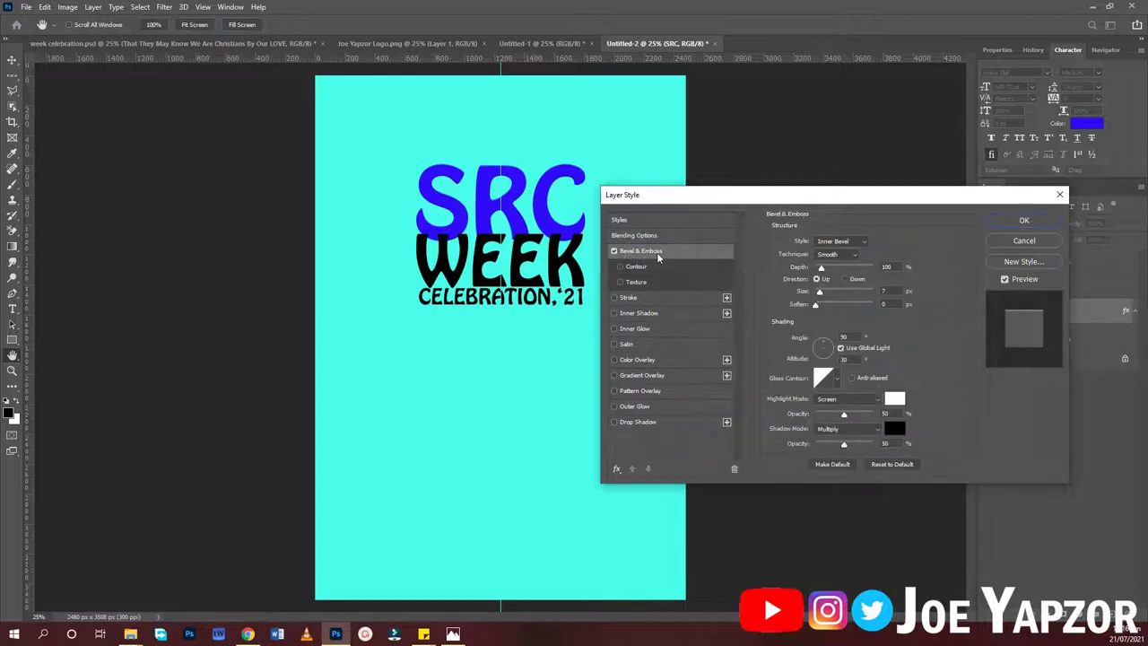
Step: Try the bevel styles from Outer Bevel to Stroke Emboss on the SRC text and apply the layer style
{"action": "left_click", "coordinate": [848, 242]}
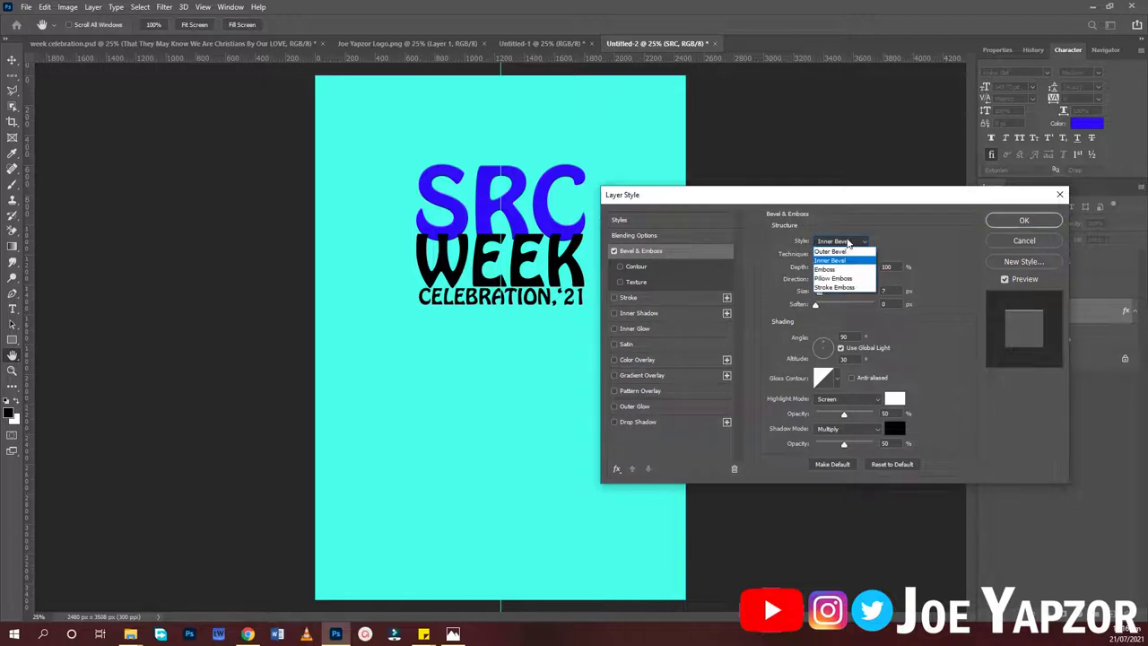
{"action": "left_click", "coordinate": [841, 251]}
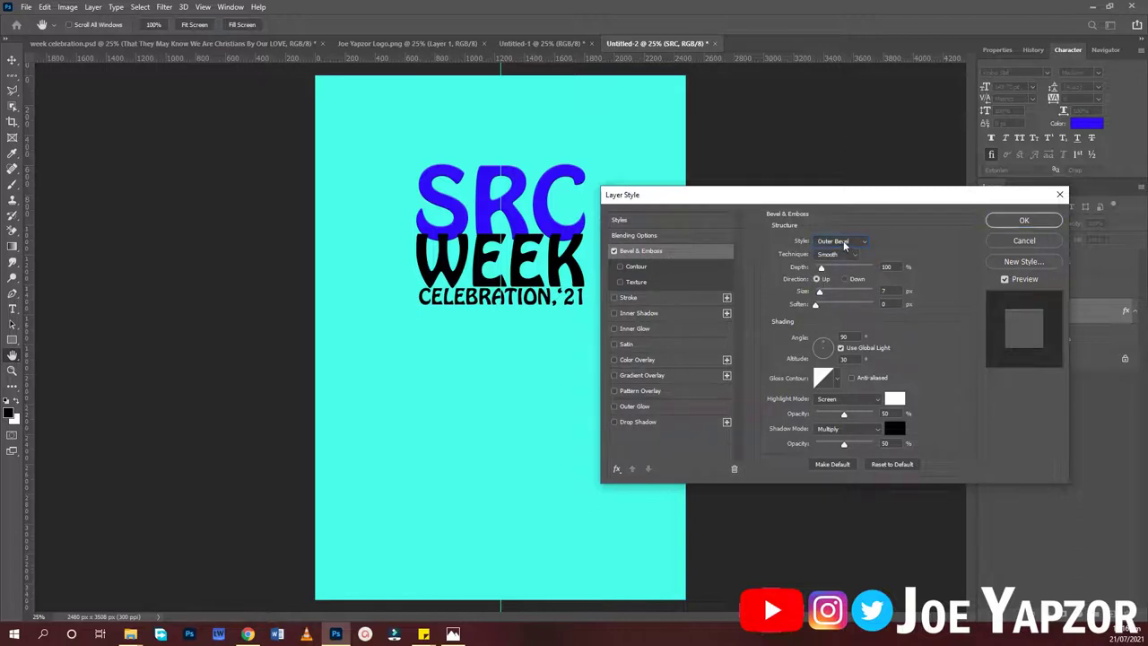
{"action": "scroll", "coordinate": [843, 245], "scroll_direction": "down", "scroll_amount": 1}
{"action": "scroll", "coordinate": [844, 244], "scroll_direction": "up", "scroll_amount": 1}
{"action": "scroll", "coordinate": [844, 243], "scroll_direction": "down", "scroll_amount": 4}
{"action": "scroll", "coordinate": [843, 248], "scroll_direction": "down", "scroll_amount": 1}
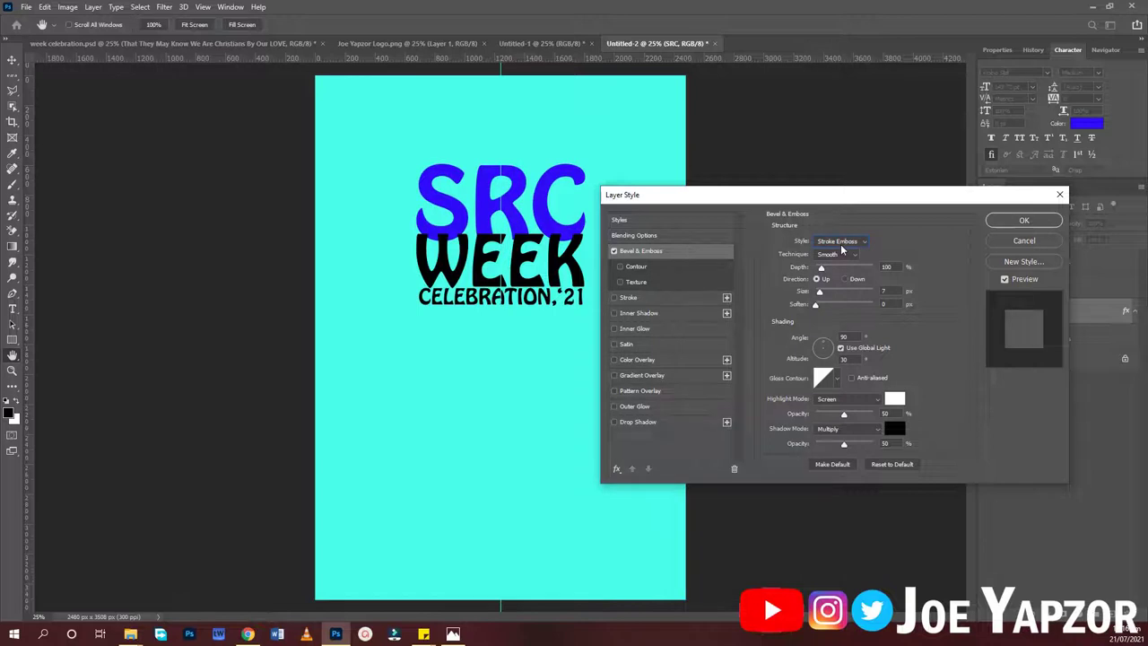
{"action": "scroll", "coordinate": [841, 248], "scroll_direction": "up", "scroll_amount": 3}
{"action": "left_click", "coordinate": [1023, 221]}
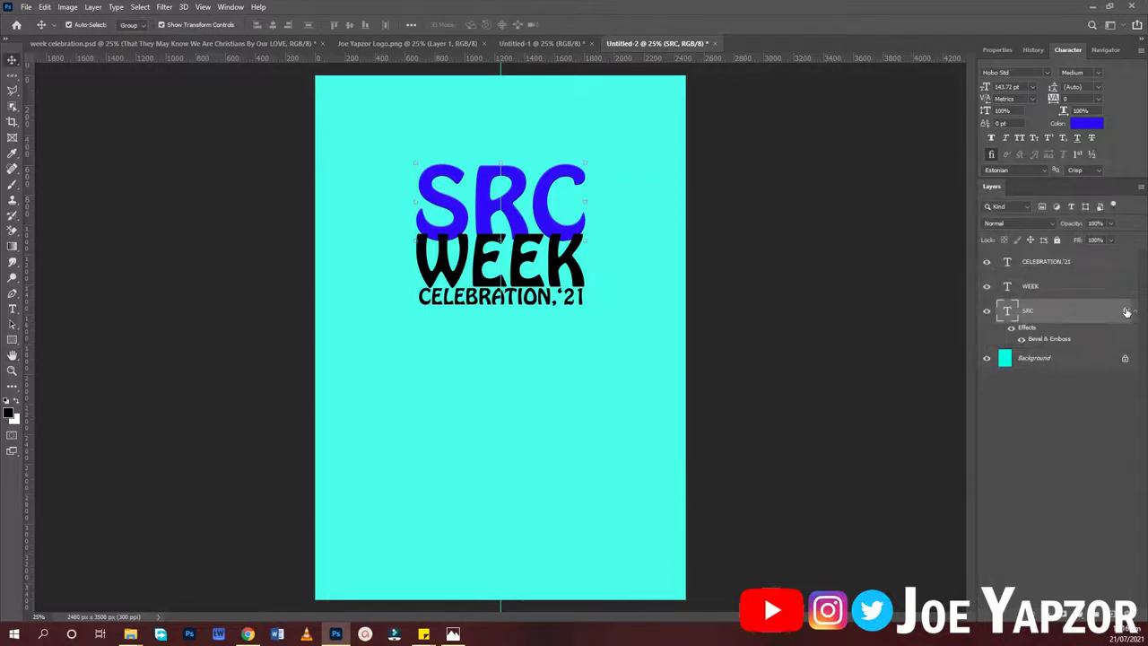
Step: Copy the SRC layer style and paste it onto the WEEK and CELEBRATION,‘21 text layers
{"action": "left_click", "coordinate": [1124, 311]}
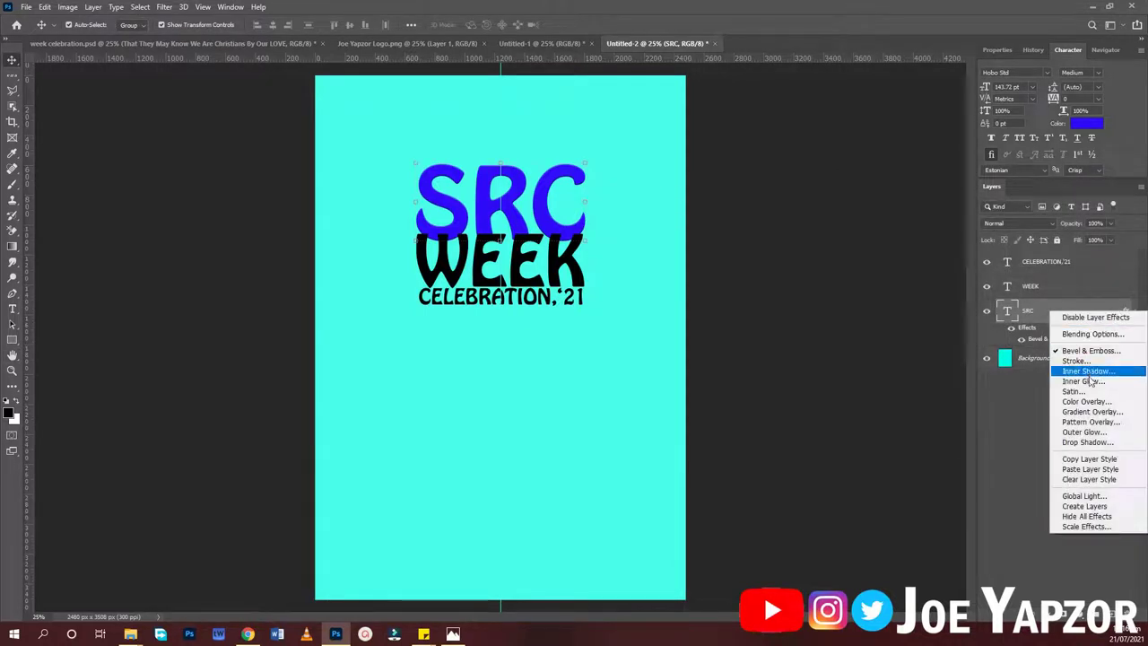
{"action": "left_click", "coordinate": [1090, 461]}
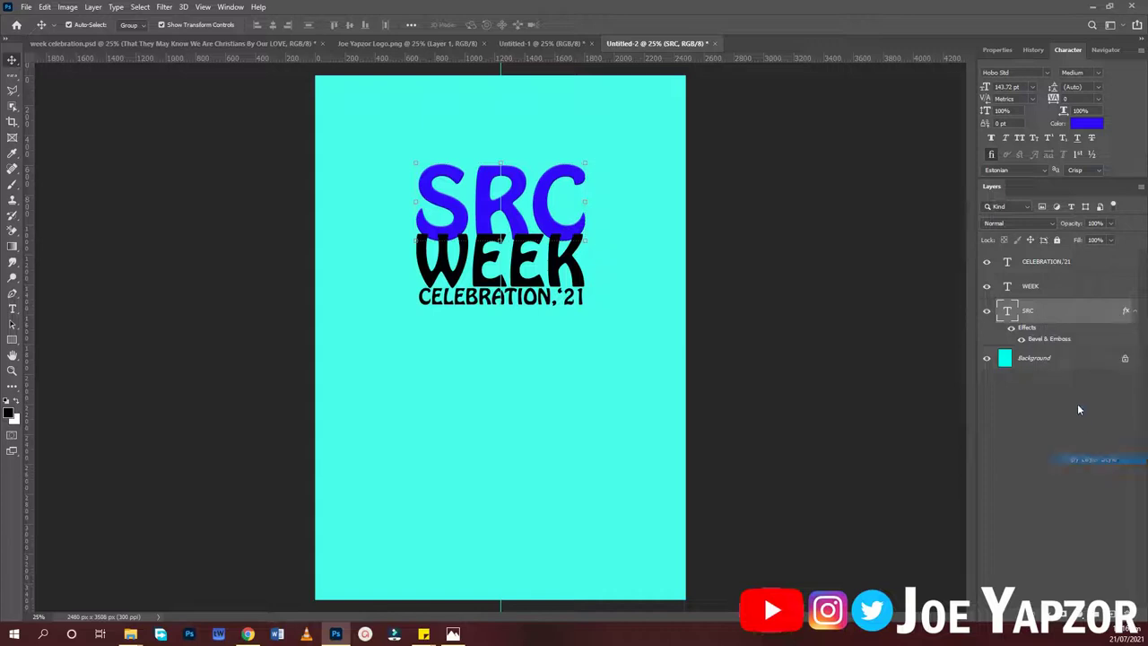
{"action": "right_click", "coordinate": [1075, 289]}
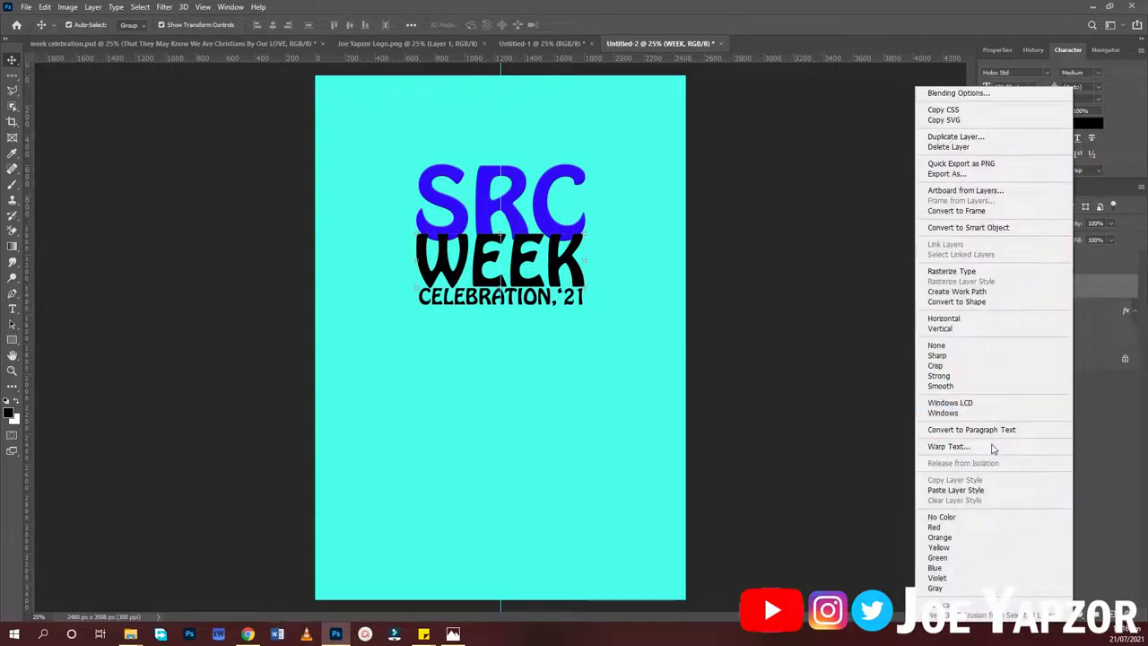
{"action": "left_click", "coordinate": [966, 490]}
{"action": "left_click", "coordinate": [1070, 259]}
{"action": "right_click", "coordinate": [1070, 260]}
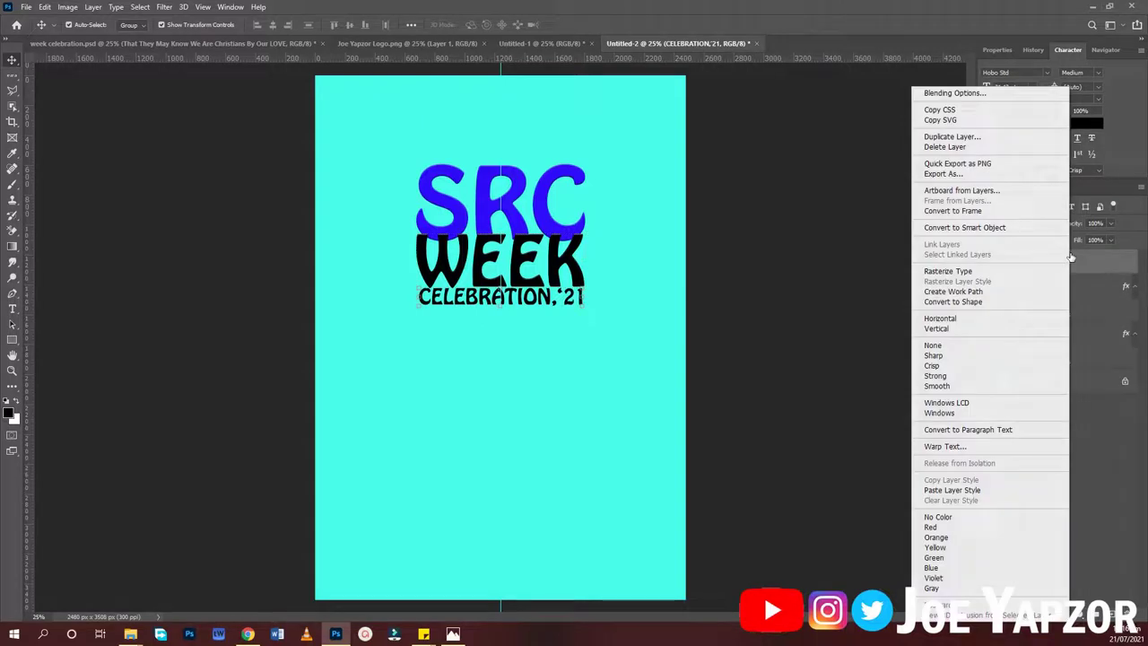
{"action": "left_click", "coordinate": [950, 490]}
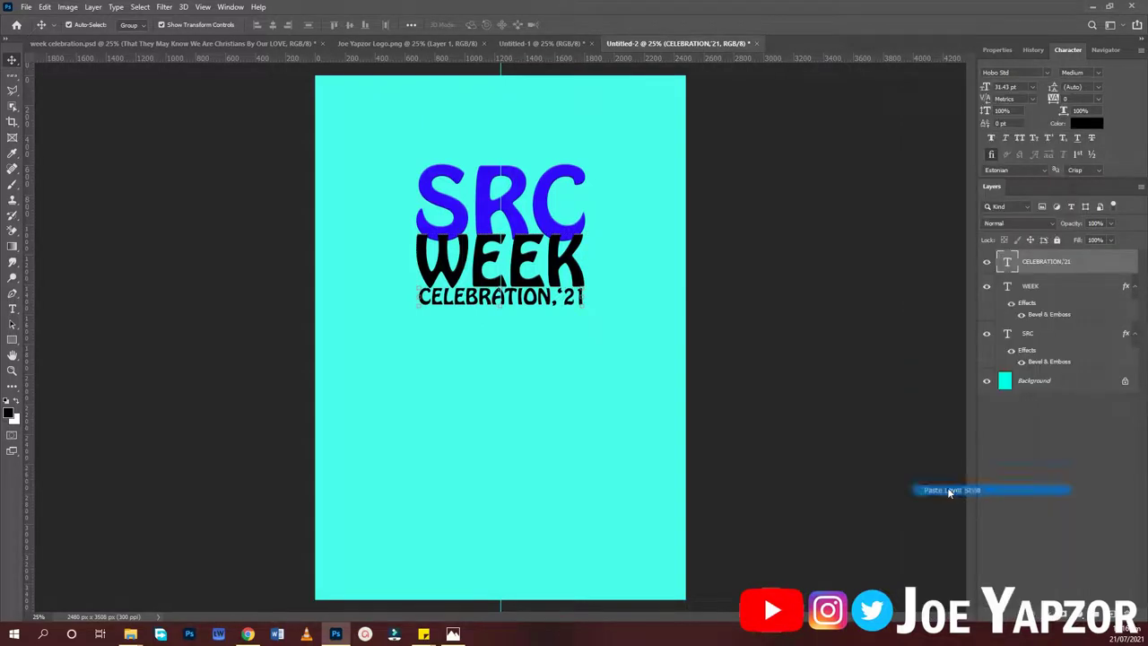
Step: Change the colour of the WEEK and CELEBRATION,‘21 texts together to white (ffffff)
{"action": "left_click_drag", "start_coordinate": [543, 371], "coordinate": [579, 254]}
{"action": "left_click", "coordinate": [1079, 124]}
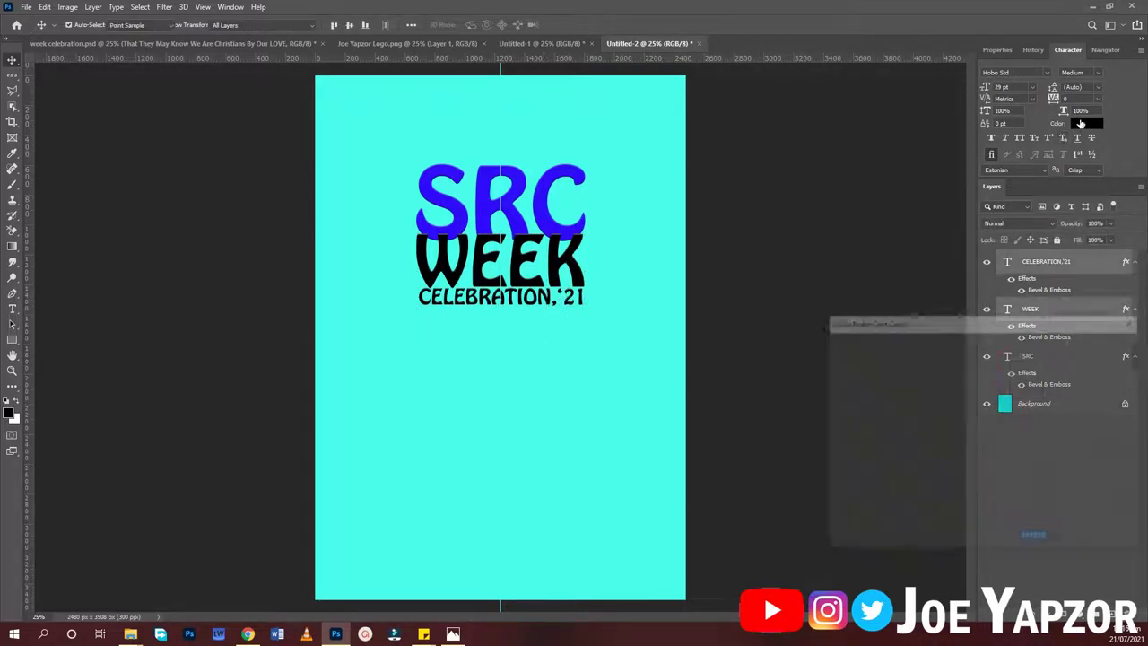
{"action": "left_click", "coordinate": [831, 349]}
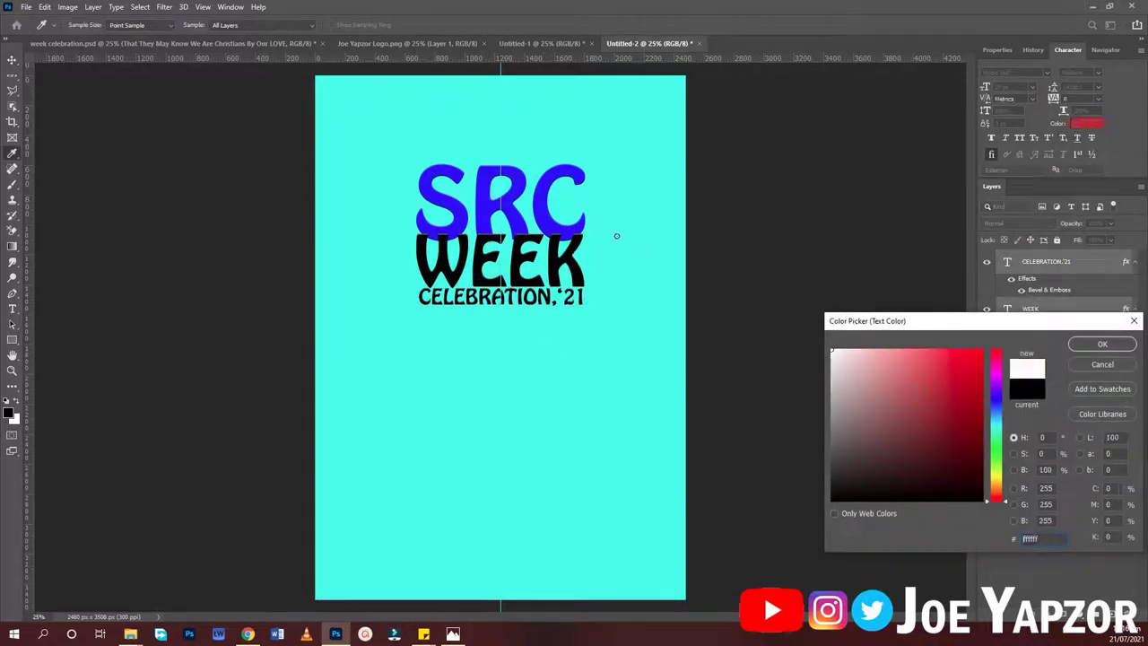
{"action": "left_click", "coordinate": [1103, 345]}
{"action": "left_click", "coordinate": [793, 360]}
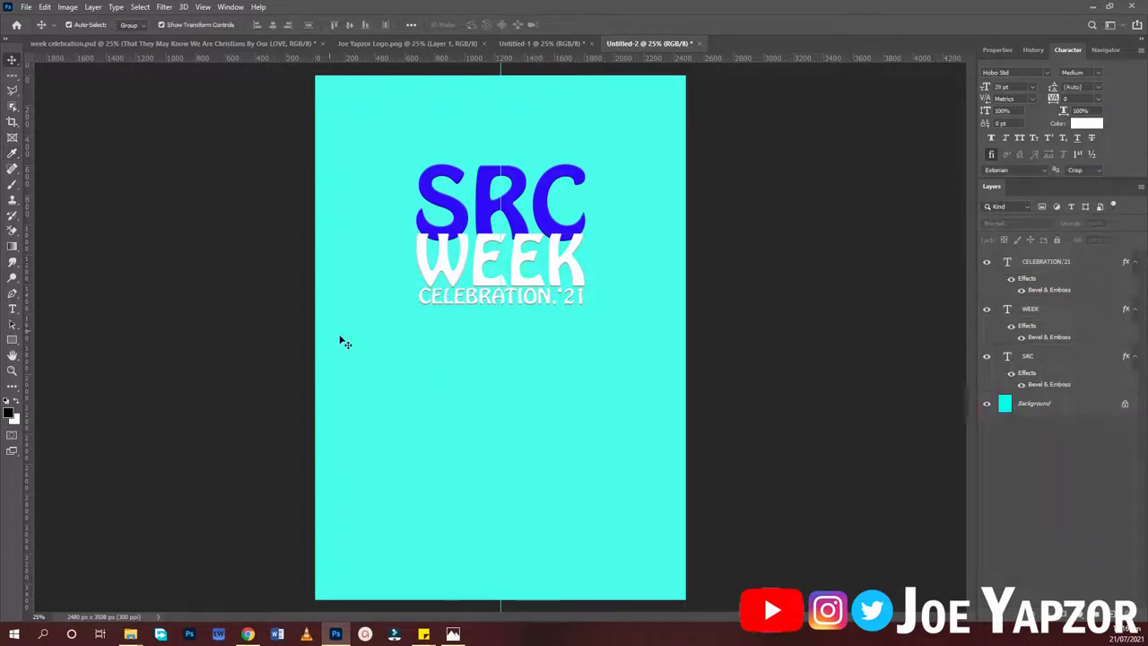
Step: Draw a black rectangle about 460 × 172 px below the title and round its top-right and bottom-left corners by 160 px
{"action": "left_click", "coordinate": [13, 340]}
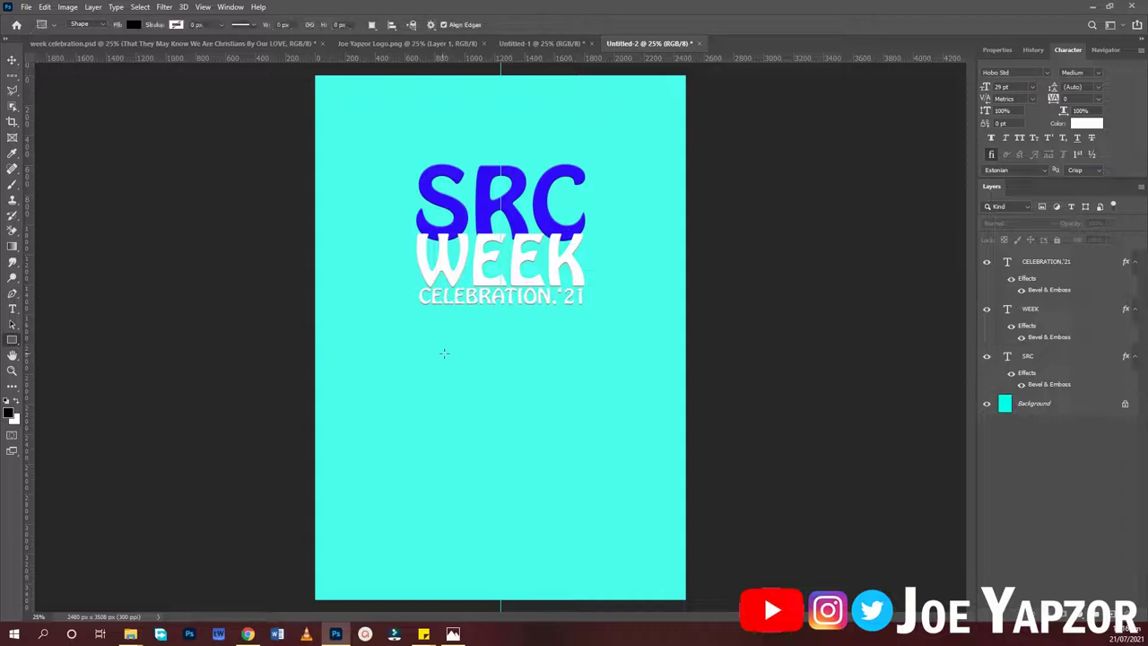
{"action": "left_click_drag", "start_coordinate": [413, 354], "coordinate": [481, 379]}
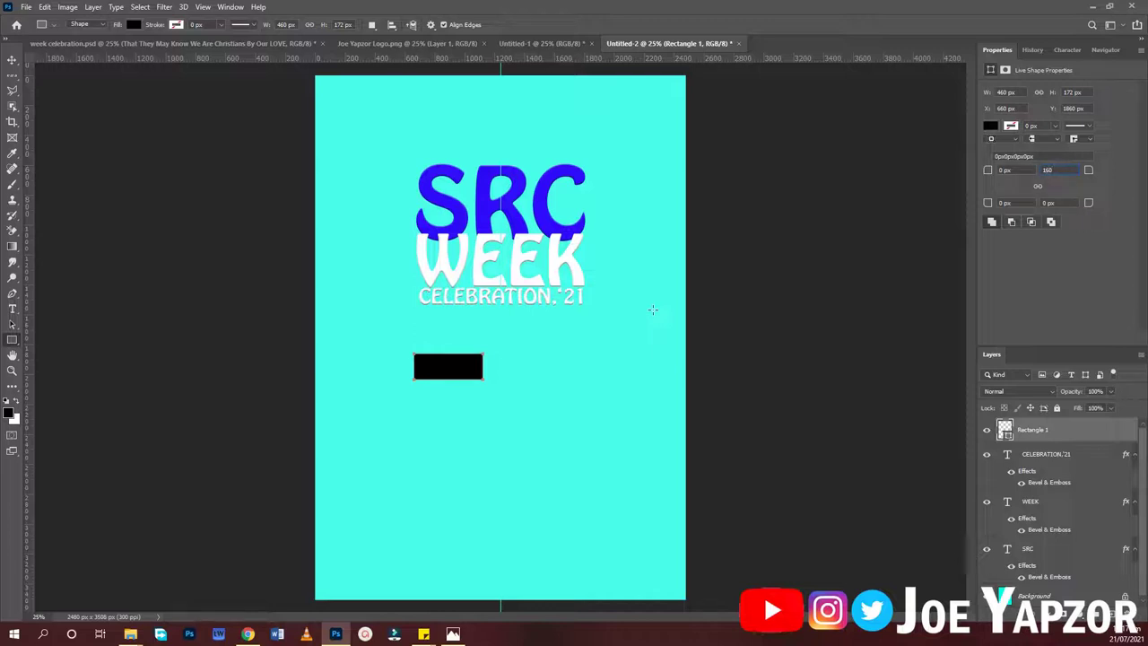
{"action": "key", "text": "Tab"}
{"action": "type", "text": "160"}
{"action": "key", "text": "Return"}
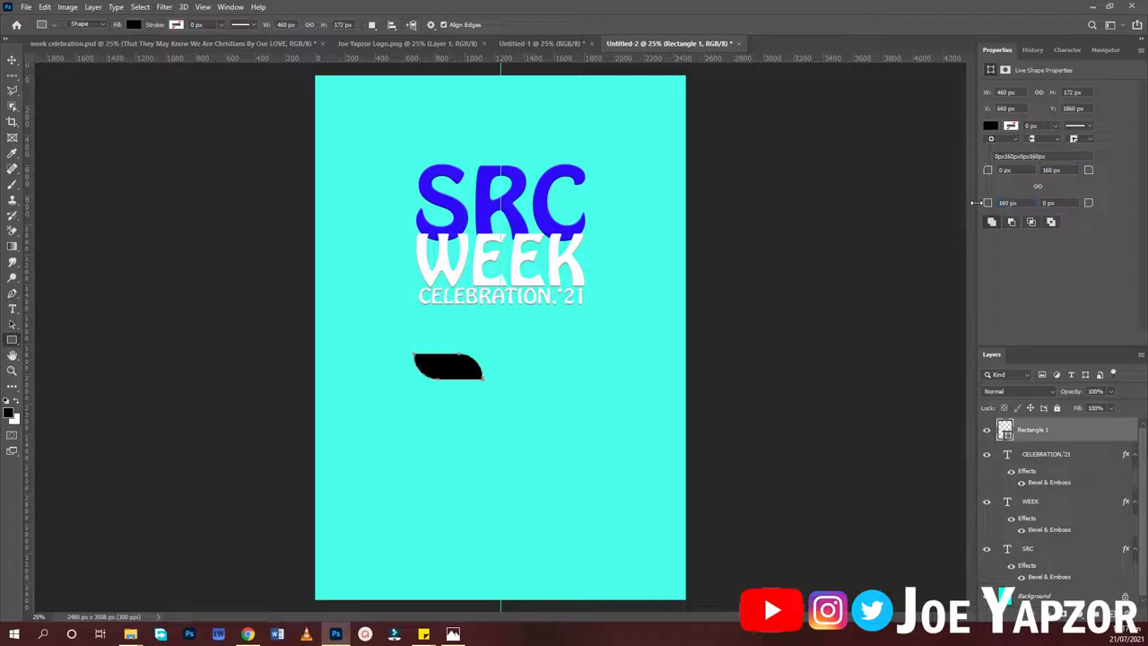
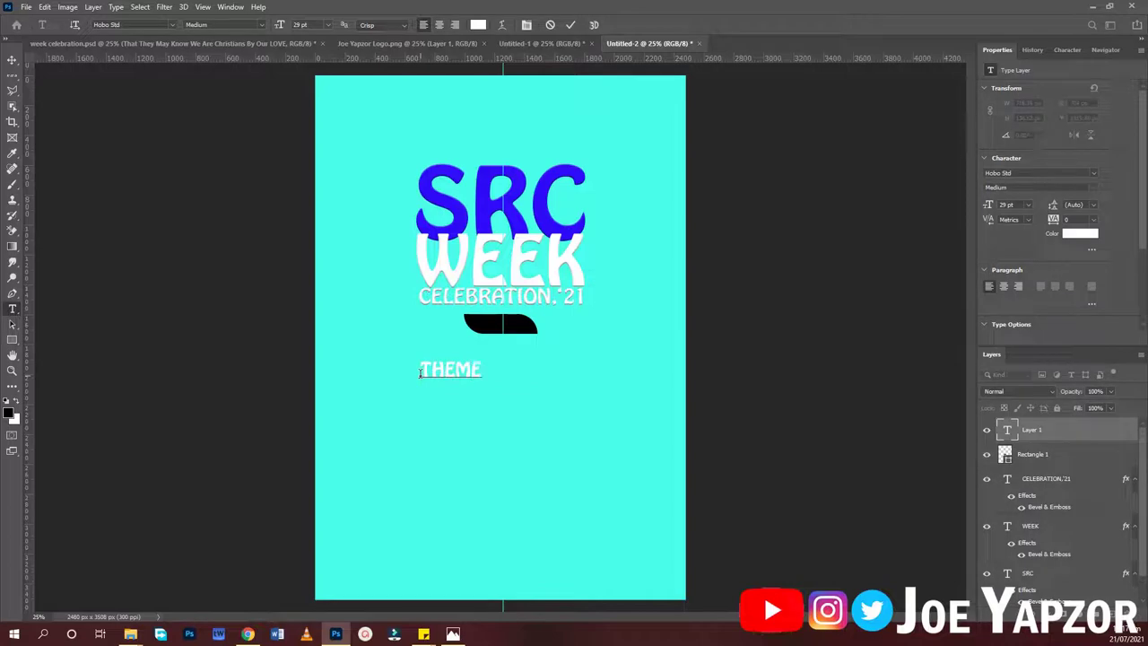
Step: Set the THEME text to Arial Narrow at 20 pt
{"action": "key", "text": "ctrl+a"}
{"action": "type", "text": "ARIAL"}
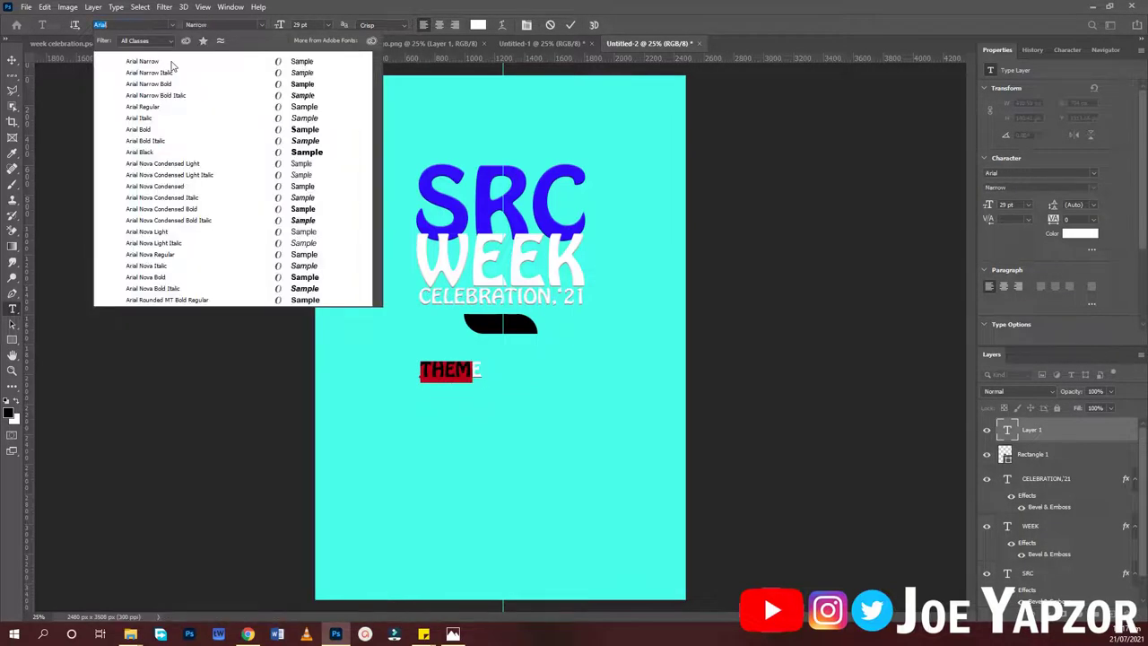
{"action": "left_click", "coordinate": [170, 60]}
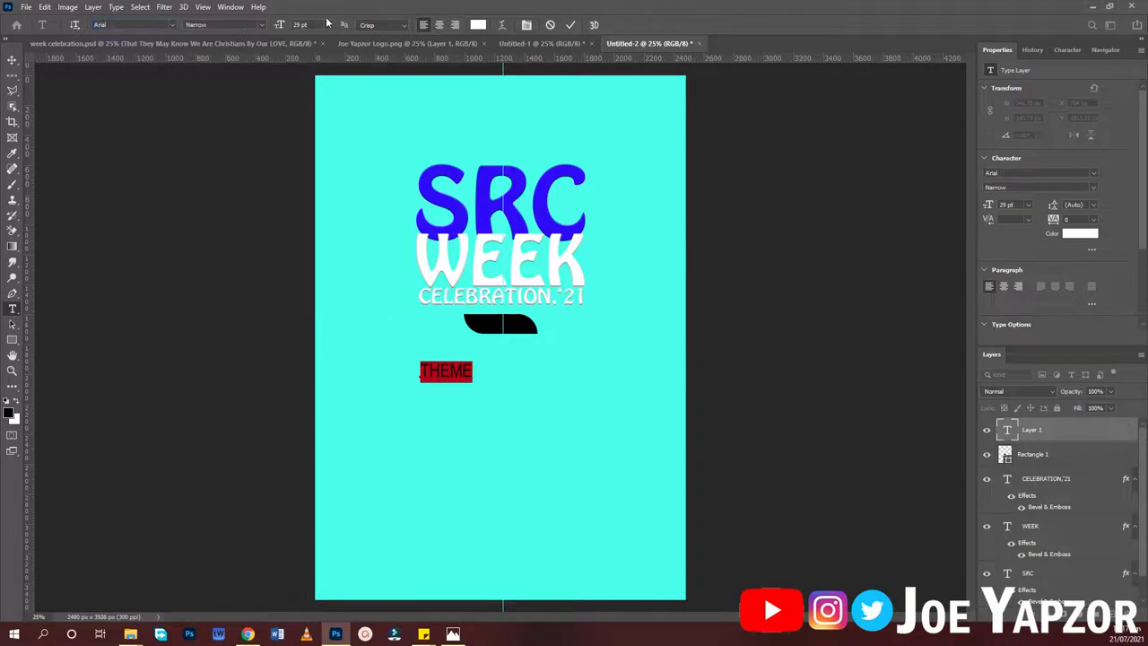
{"action": "scroll", "coordinate": [314, 24], "scroll_direction": "down", "scroll_amount": 9}
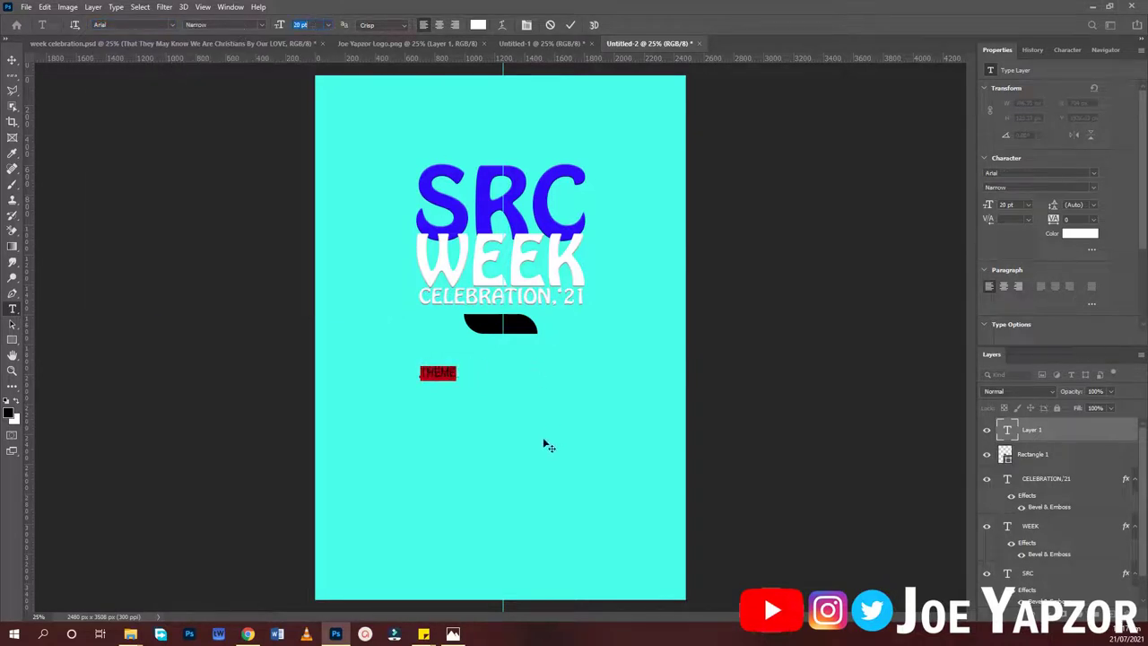
Step: Place the THEME text on the black rounded shape, keep its colour white and commit the text
{"action": "left_click_drag", "start_coordinate": [547, 446], "coordinate": [604, 392]}
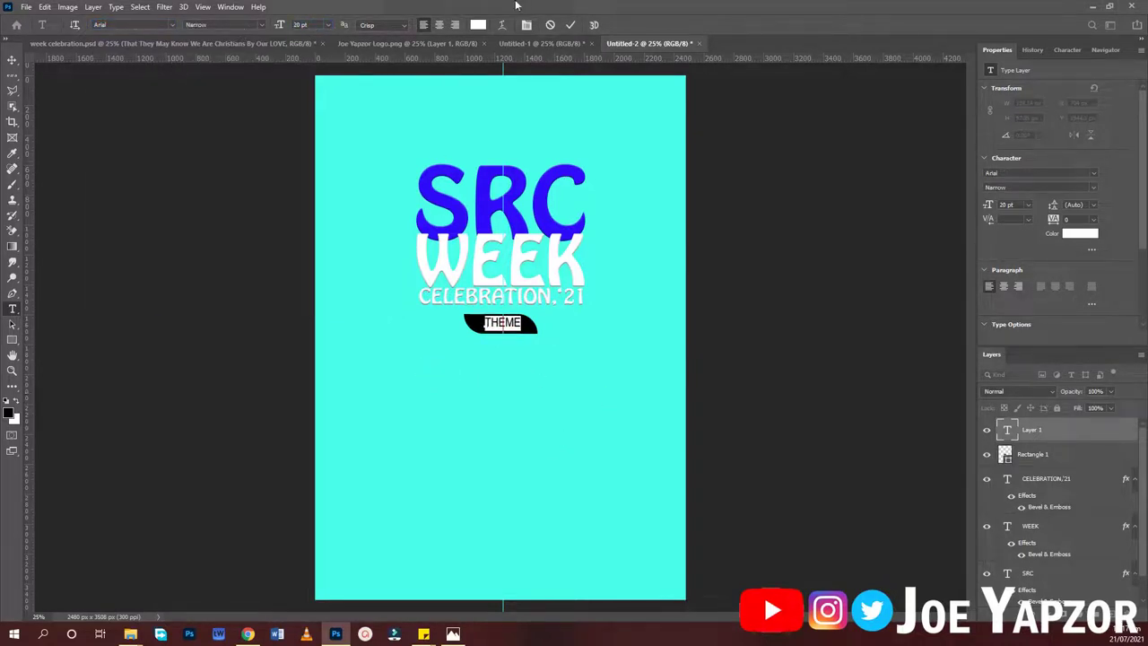
{"action": "left_click", "coordinate": [479, 25]}
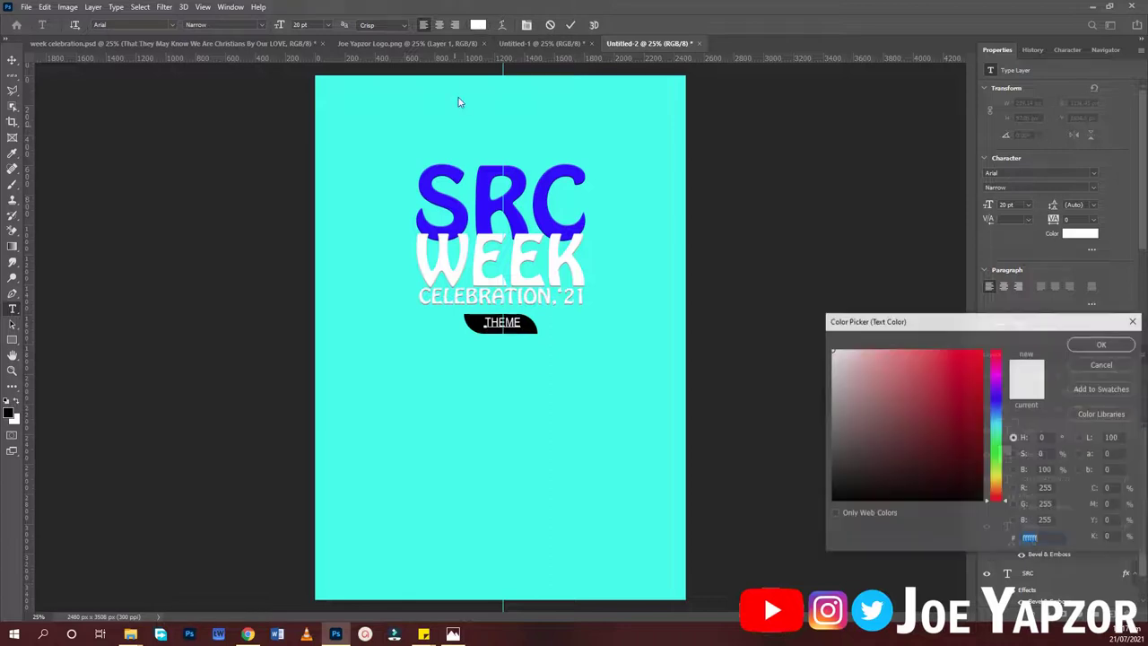
{"action": "left_click", "coordinate": [1100, 344]}
{"action": "left_click", "coordinate": [570, 26]}
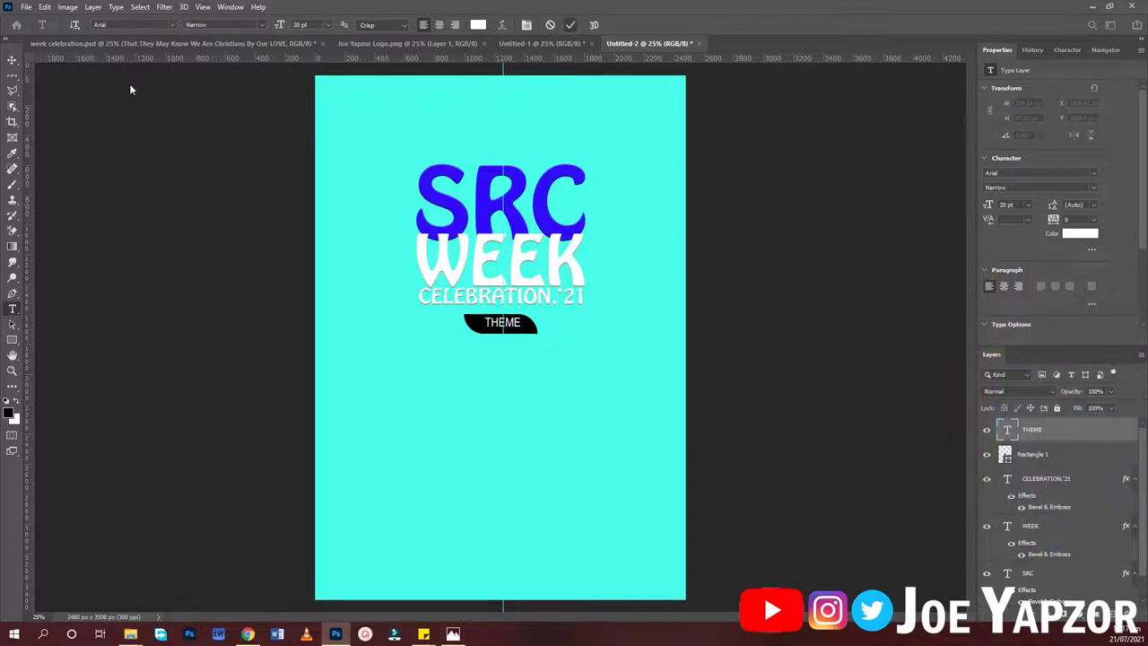
Step: Align the THEME text and the black shape by their horizontal and vertical centres
{"action": "left_click", "coordinate": [13, 59]}
{"action": "left_click", "coordinate": [491, 330]}
{"action": "left_click", "coordinate": [502, 322], "text": "shift"}
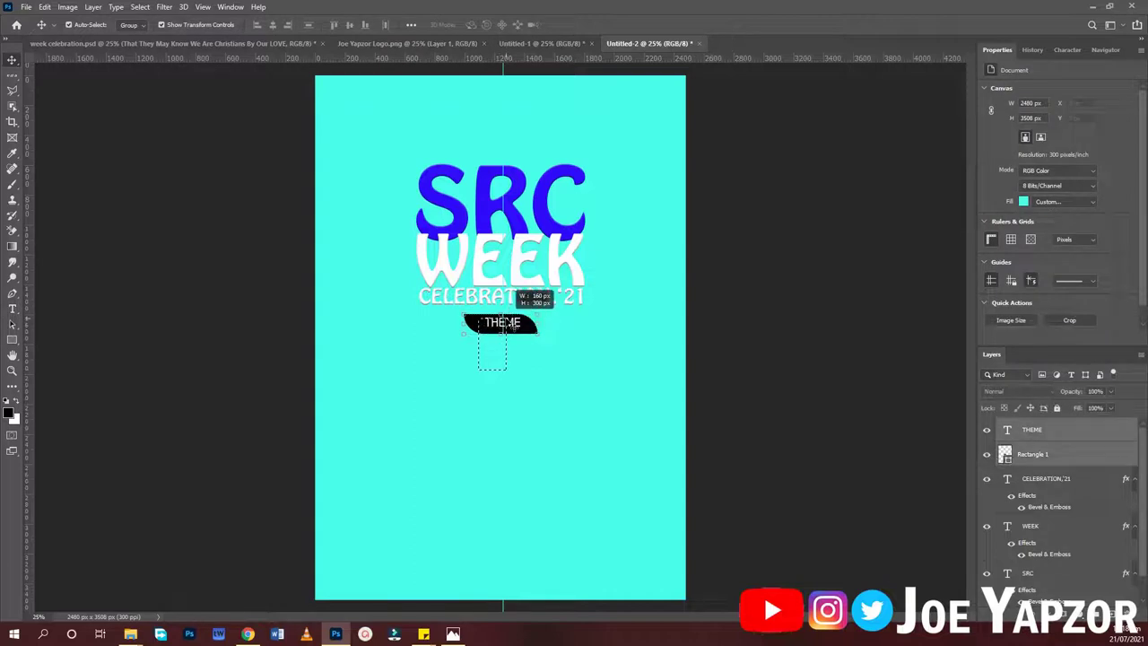
{"action": "left_click", "coordinate": [274, 25]}
{"action": "left_click", "coordinate": [346, 27]}
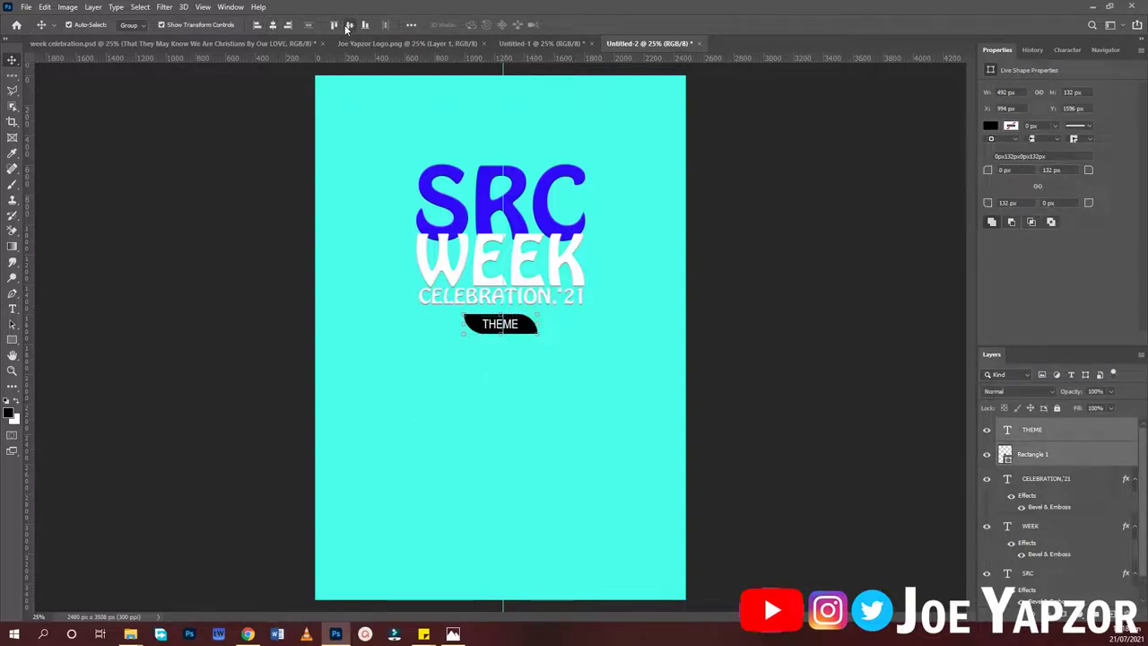
{"action": "left_click", "coordinate": [763, 328]}
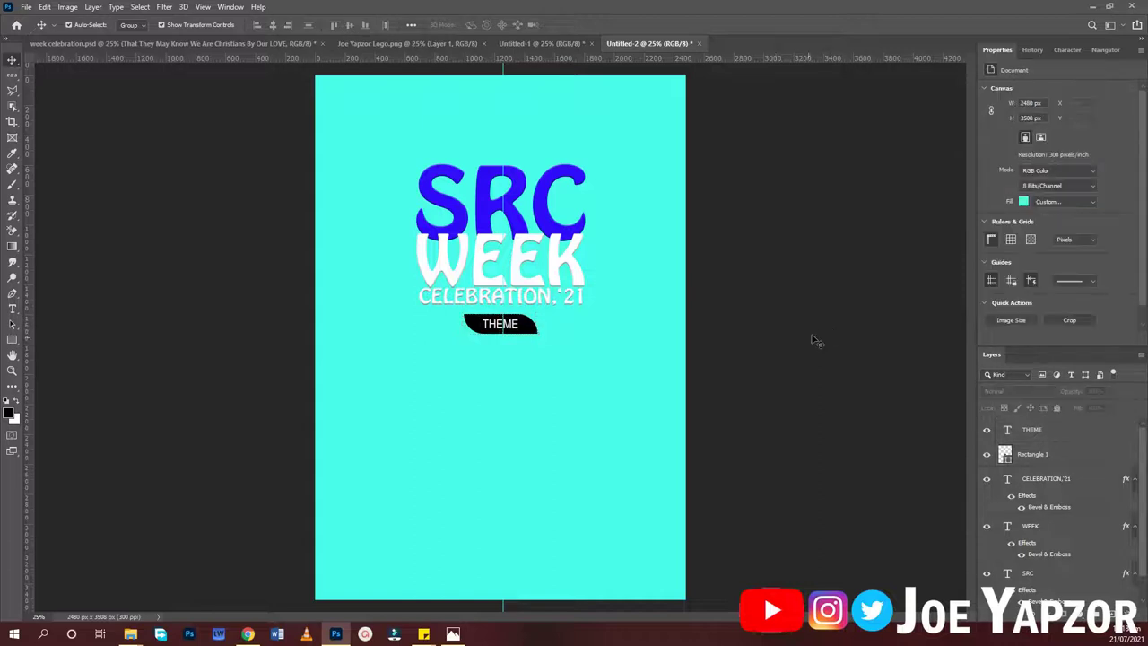
Step: Add the centred 23 pt text "That They May Know We Are Christians By Our LOVE" on two lines beneath the THEME label
{"action": "key", "text": "t"}
{"action": "left_click", "coordinate": [441, 374]}
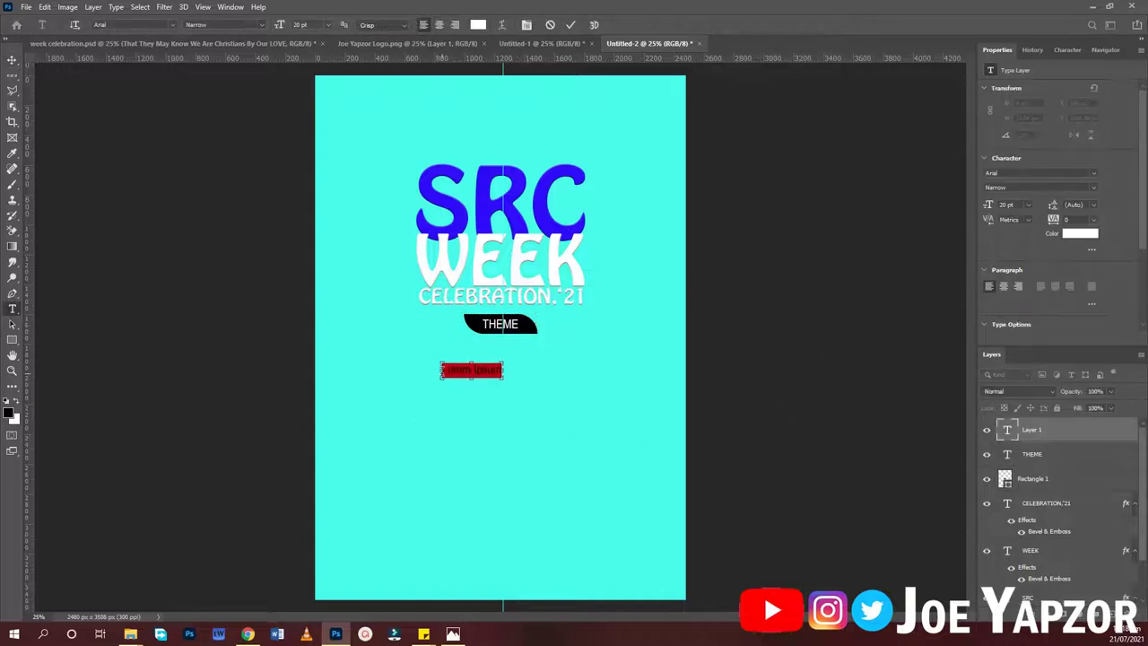
{"action": "type", "text": "That They May Know We Are Christians By Our LOVE"}
{"action": "left_click_drag", "start_coordinate": [445, 472], "coordinate": [511, 435]}
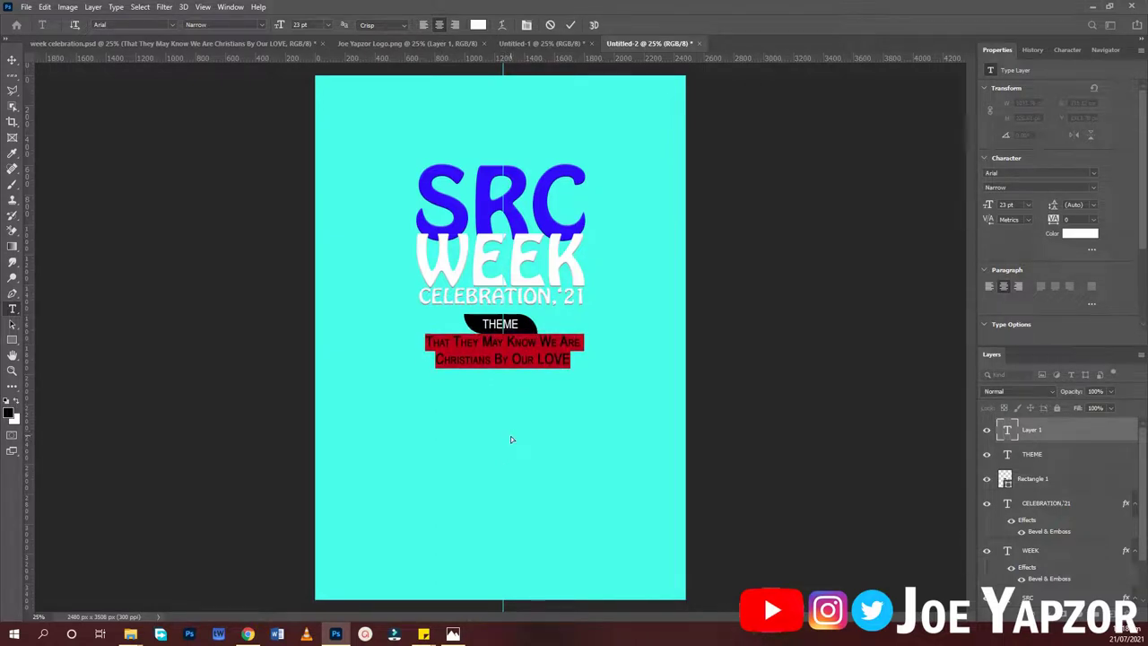
{"action": "left_click", "coordinate": [571, 25]}
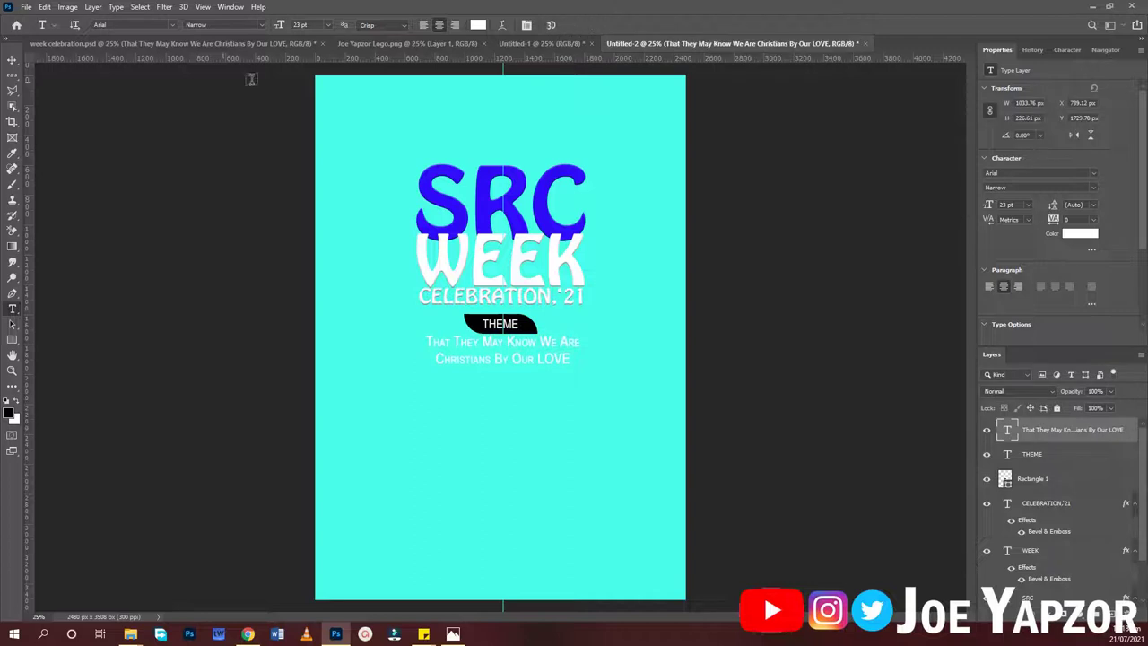
Step: Move the two-line theme text slightly down to leave a gap under the THEME label
{"action": "left_click", "coordinate": [12, 61]}
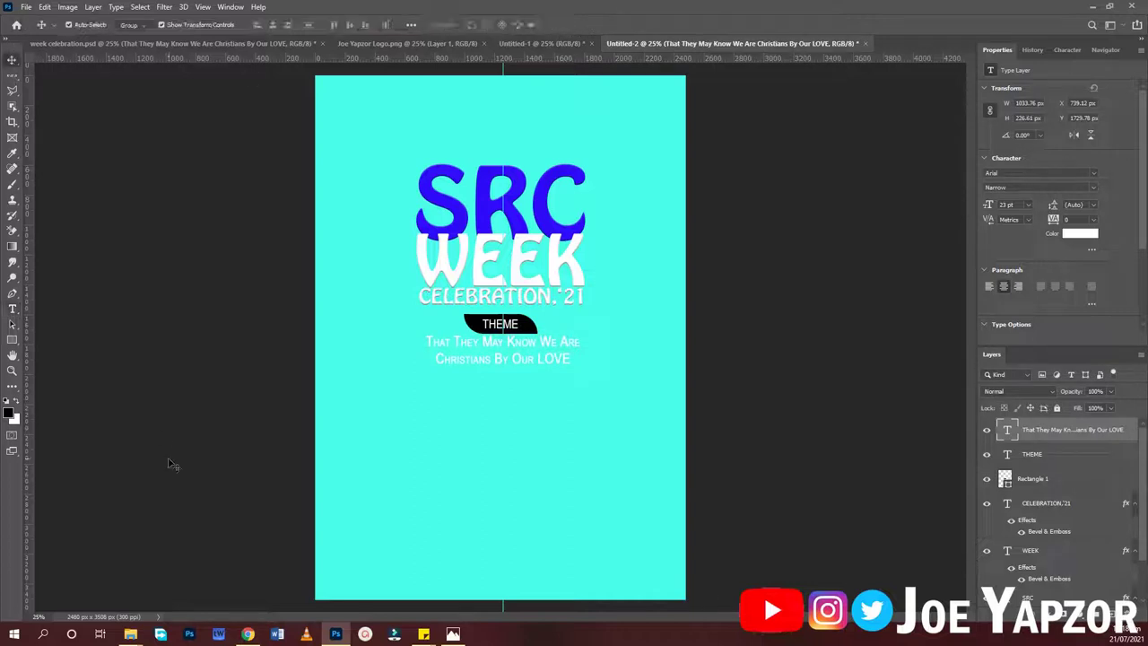
{"action": "left_click", "coordinate": [509, 441]}
{"action": "left_click_drag", "start_coordinate": [525, 356], "coordinate": [529, 358]}
{"action": "left_click", "coordinate": [520, 507]}
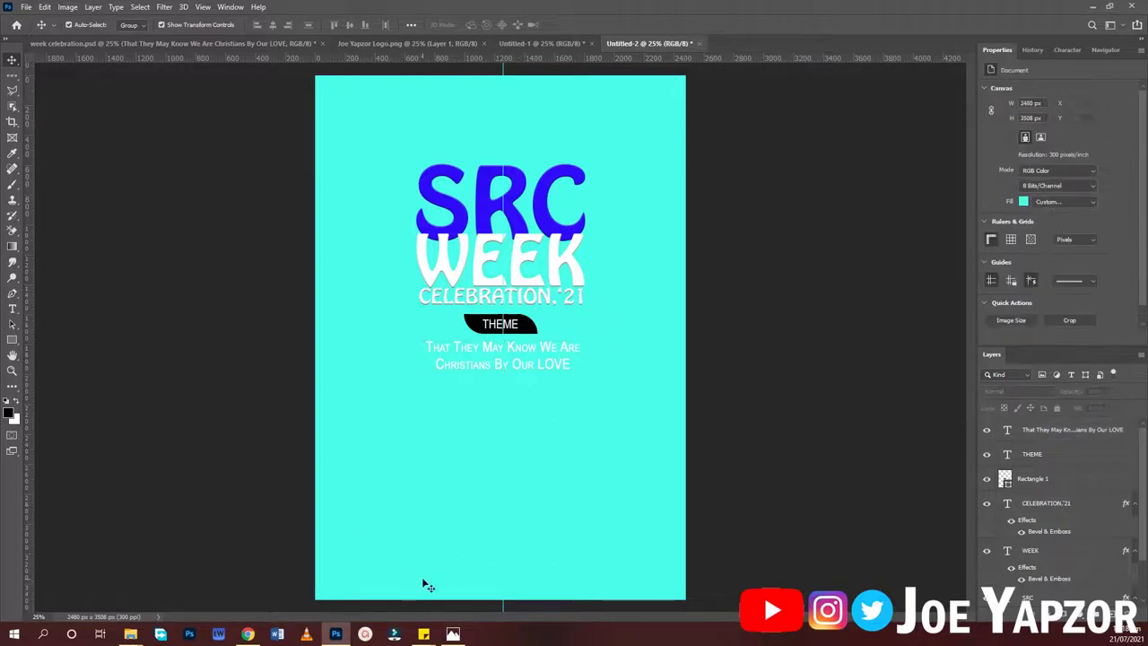
Step: Draw a rectangle about 288 by 132 px below the theme text's left side and round its lower-left corner to 79 px
{"action": "left_click", "coordinate": [13, 341]}
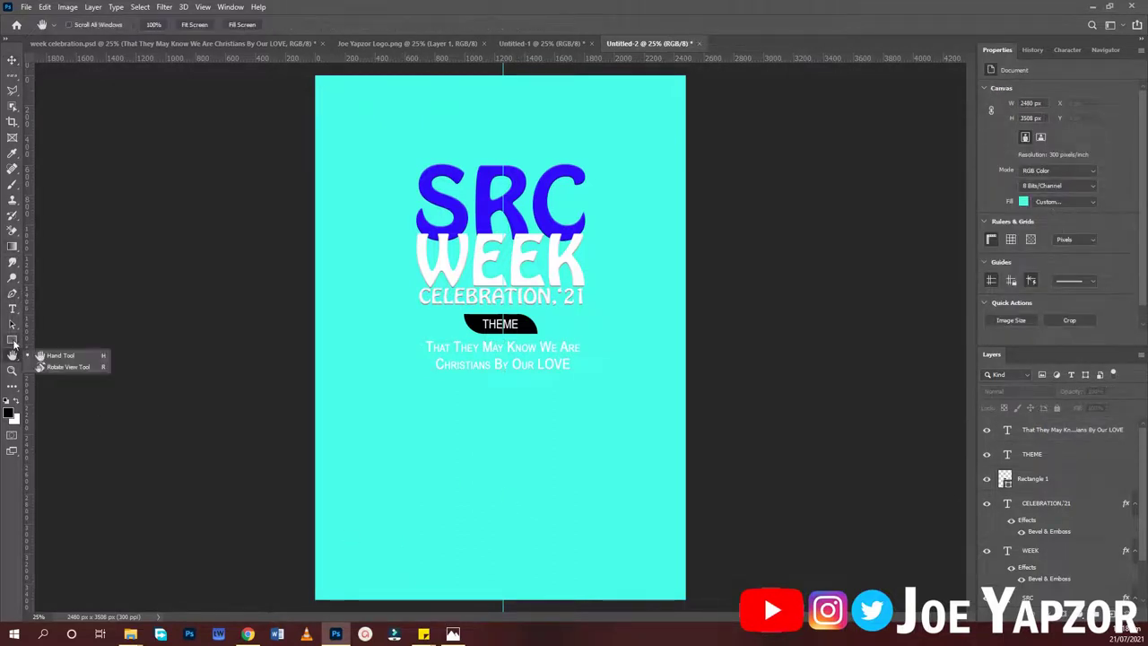
{"action": "left_click", "coordinate": [67, 339]}
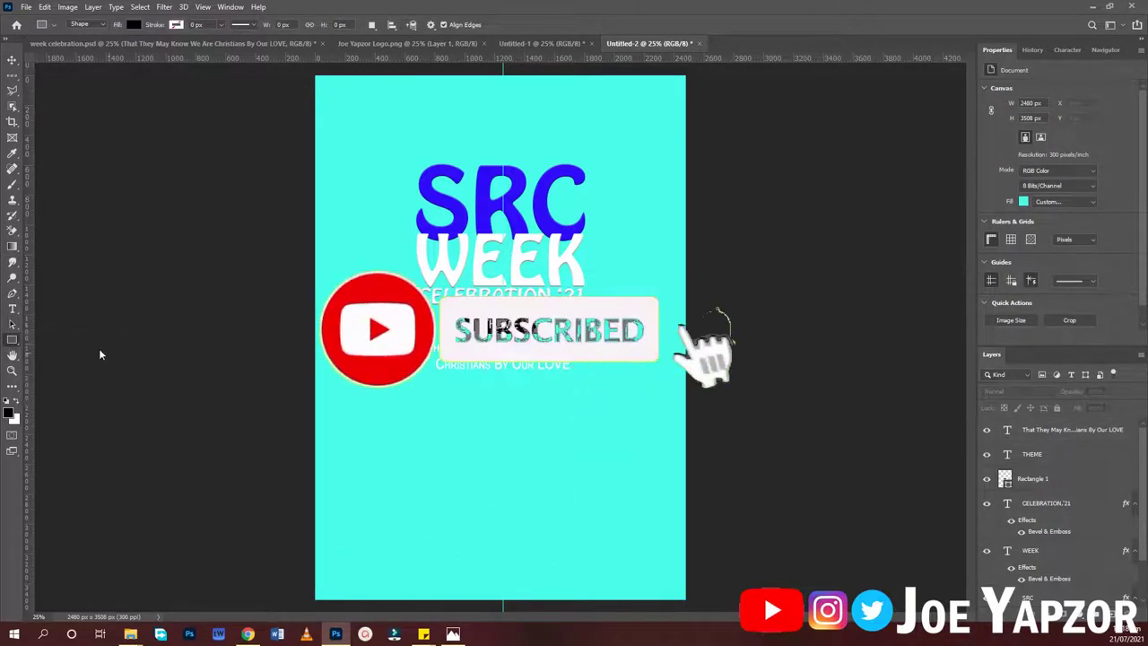
{"action": "left_click_drag", "start_coordinate": [358, 416], "coordinate": [401, 433]}
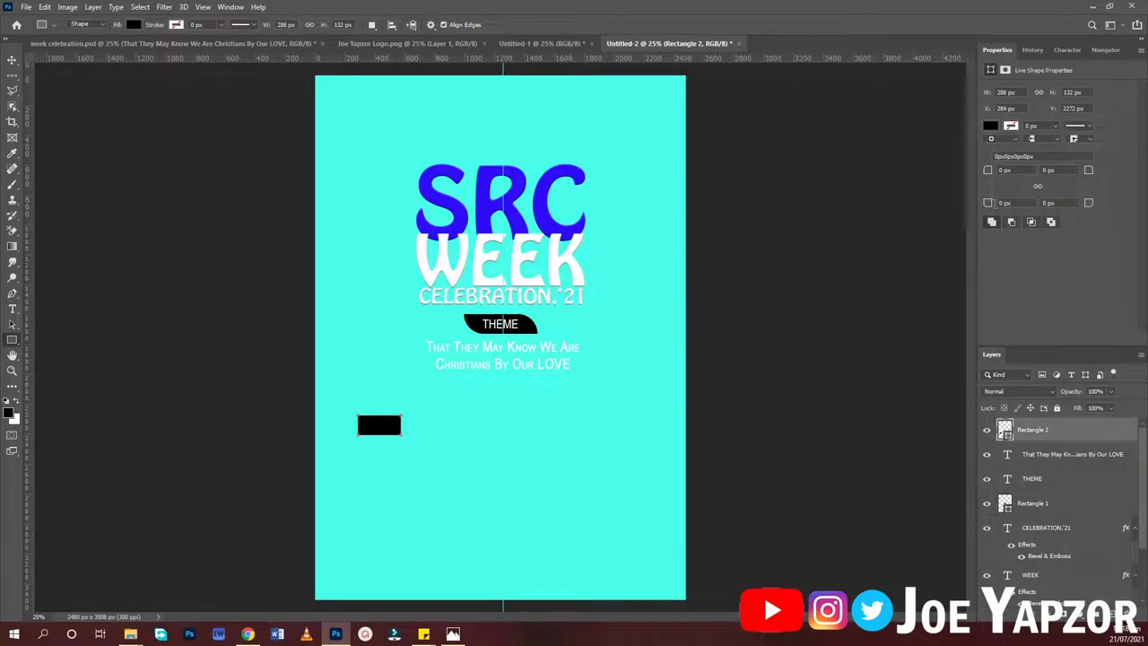
{"action": "left_click_drag", "start_coordinate": [989, 208], "coordinate": [1036, 217]}
Step: Fill the small rectangle with the same blue as the SRC title and shift it slightly to the right
{"action": "left_click", "coordinate": [990, 127]}
{"action": "left_click", "coordinate": [982, 189]}
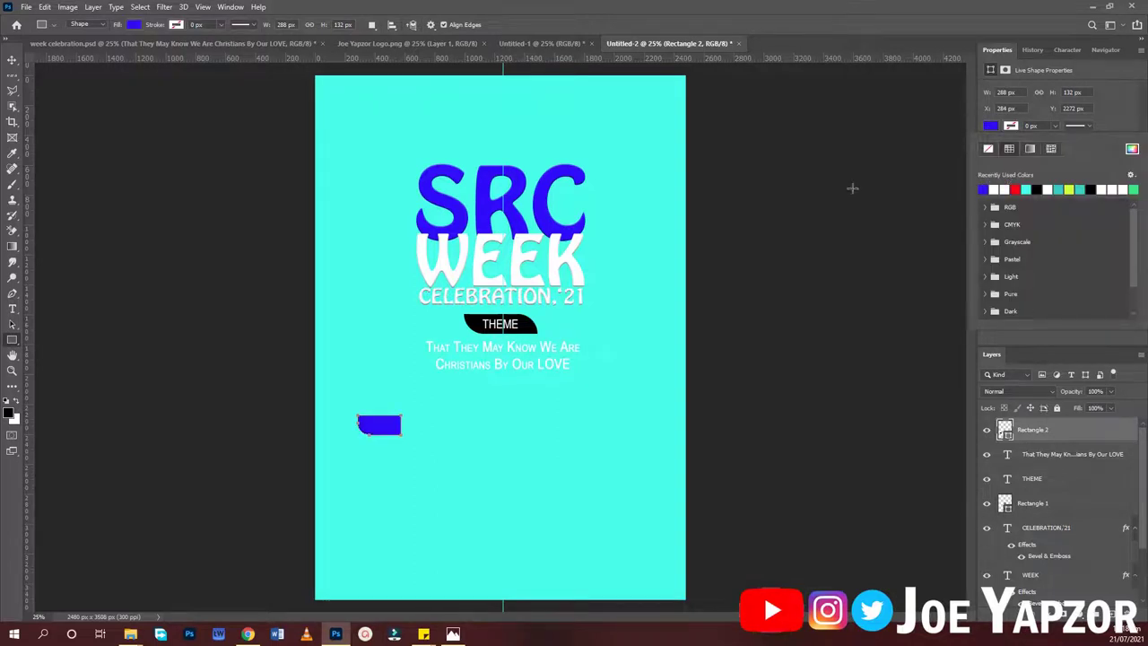
{"action": "left_click", "coordinate": [12, 60]}
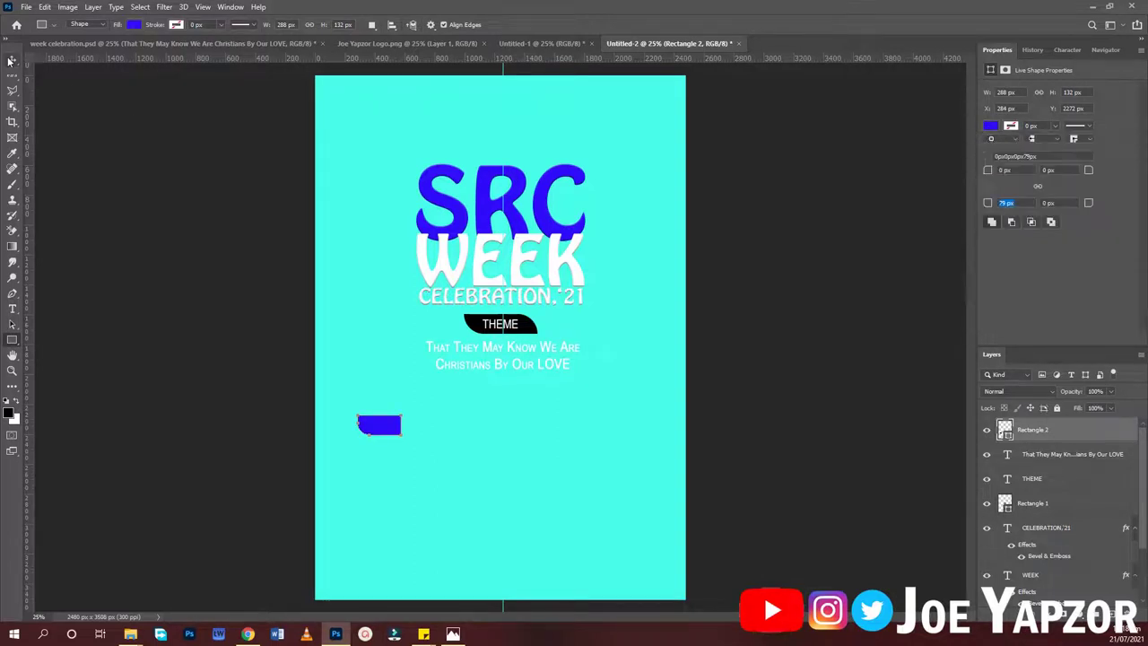
{"action": "left_click_drag", "start_coordinate": [387, 435], "coordinate": [393, 434]}
{"action": "left_click", "coordinate": [386, 422]}
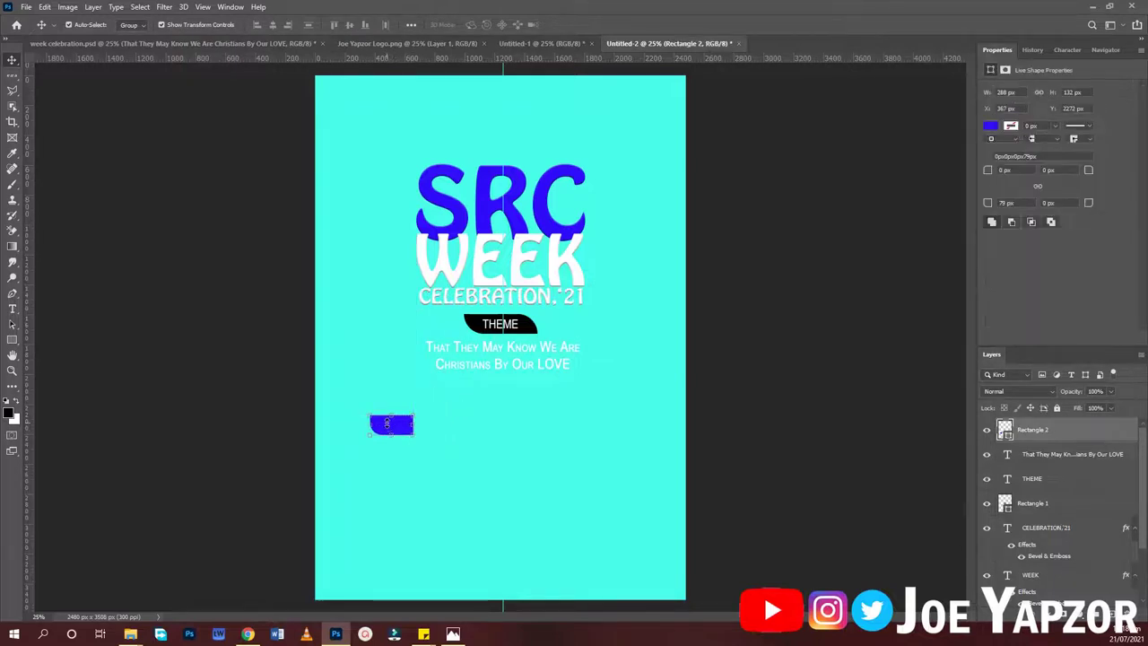
Step: Duplicate the blue shape and flip the copy both vertically and horizontally
{"action": "key", "text": "ctrl+j"}
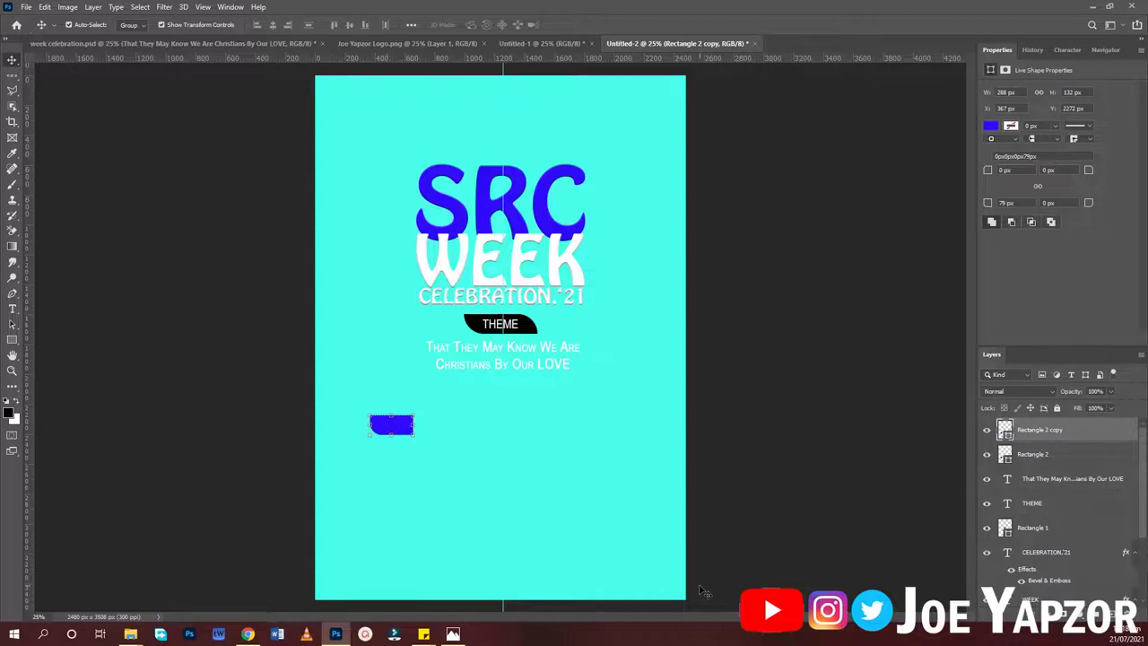
{"action": "key", "text": "ctrl+t"}
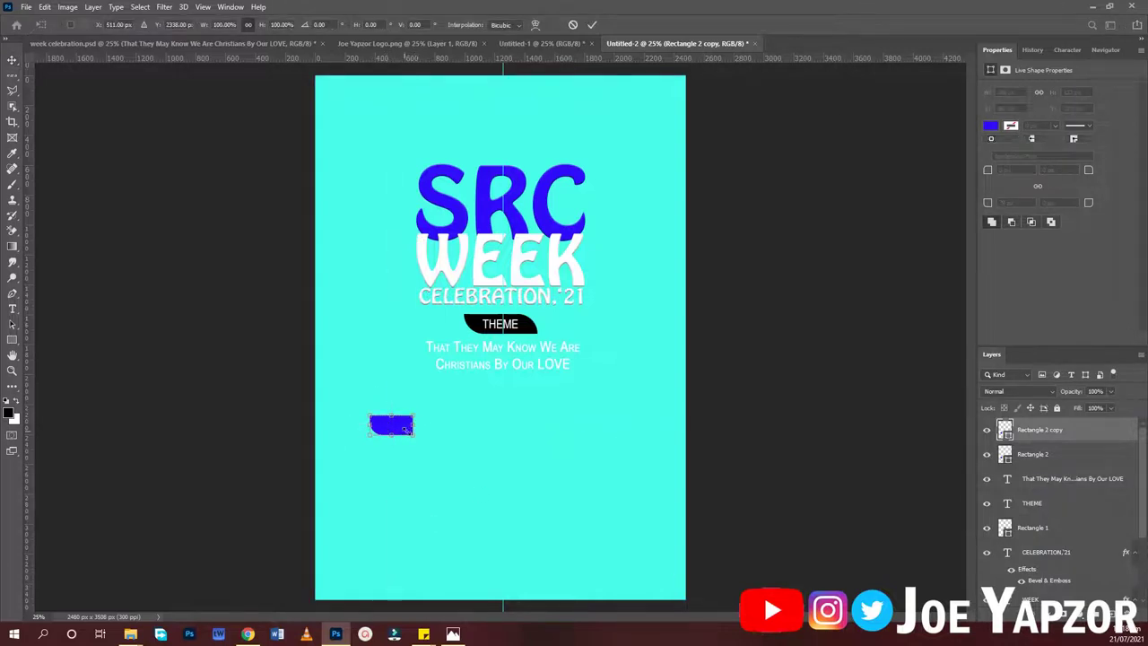
{"action": "right_click", "coordinate": [392, 430]}
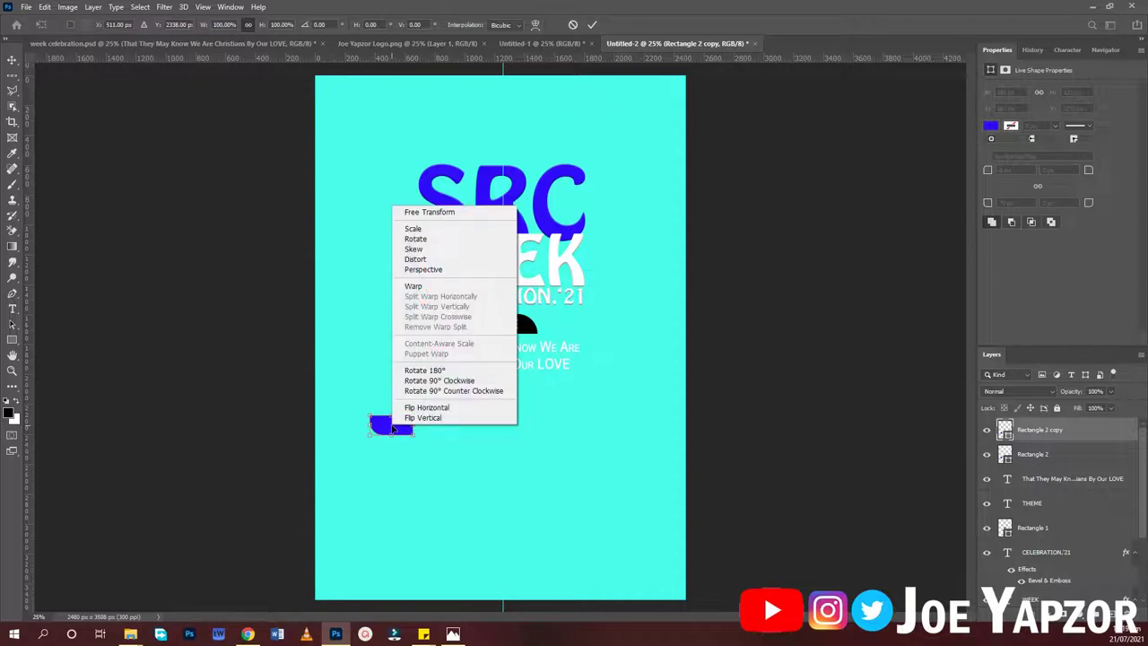
{"action": "left_click", "coordinate": [413, 417]}
{"action": "right_click", "coordinate": [404, 430]}
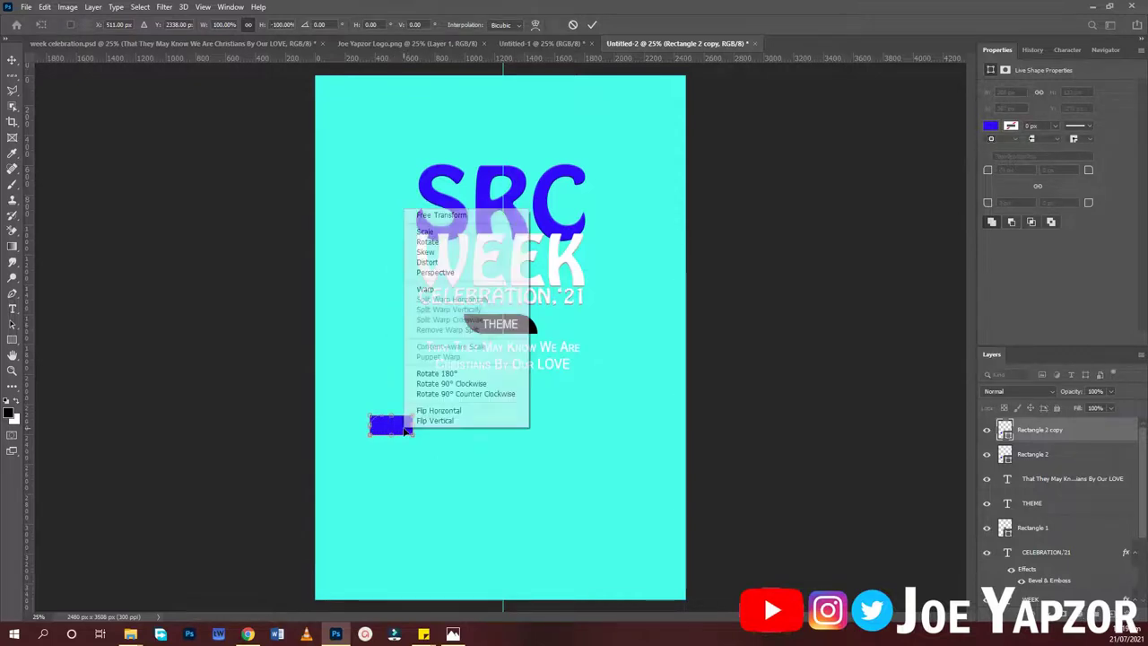
{"action": "left_click", "coordinate": [443, 410]}
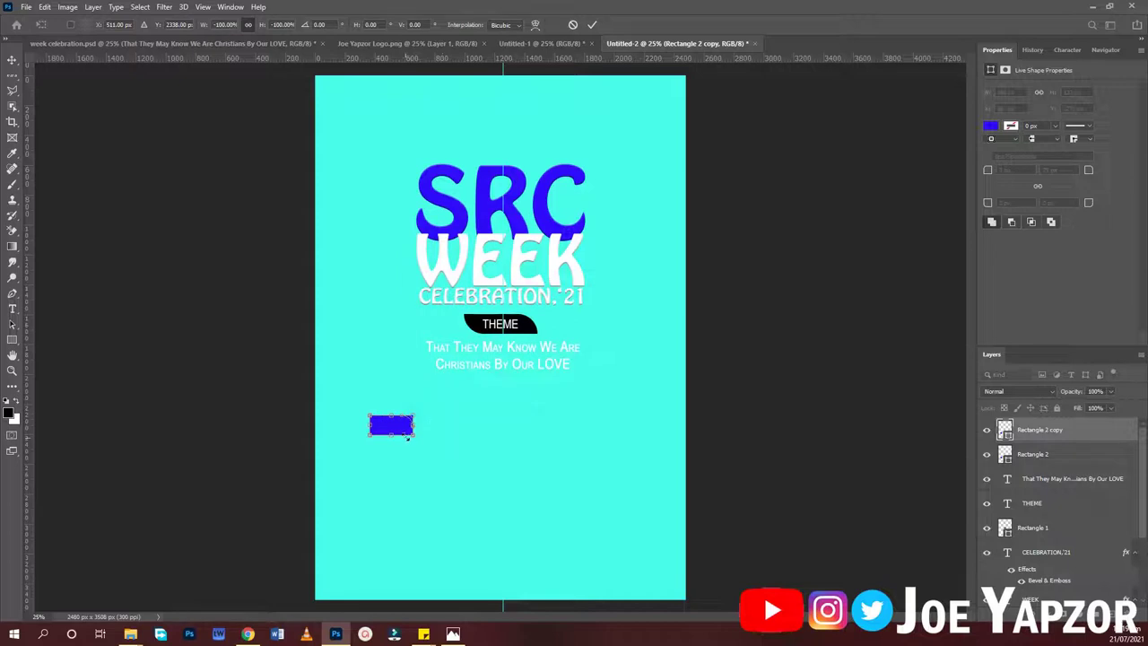
Step: Stretch the copy into a long bar about 1624 px wide, placed right of the original shape with a small gap
{"action": "left_click_drag", "start_coordinate": [414, 429], "coordinate": [637, 419]}
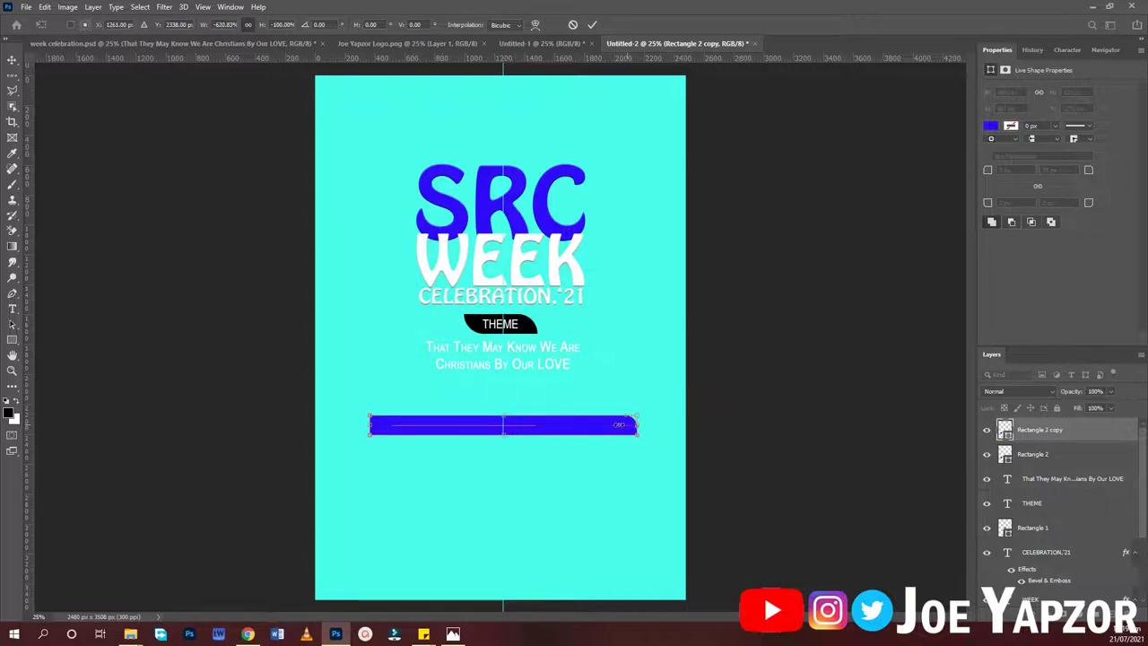
{"action": "key", "text": "Return"}
{"action": "left_click_drag", "start_coordinate": [522, 426], "coordinate": [576, 431]}
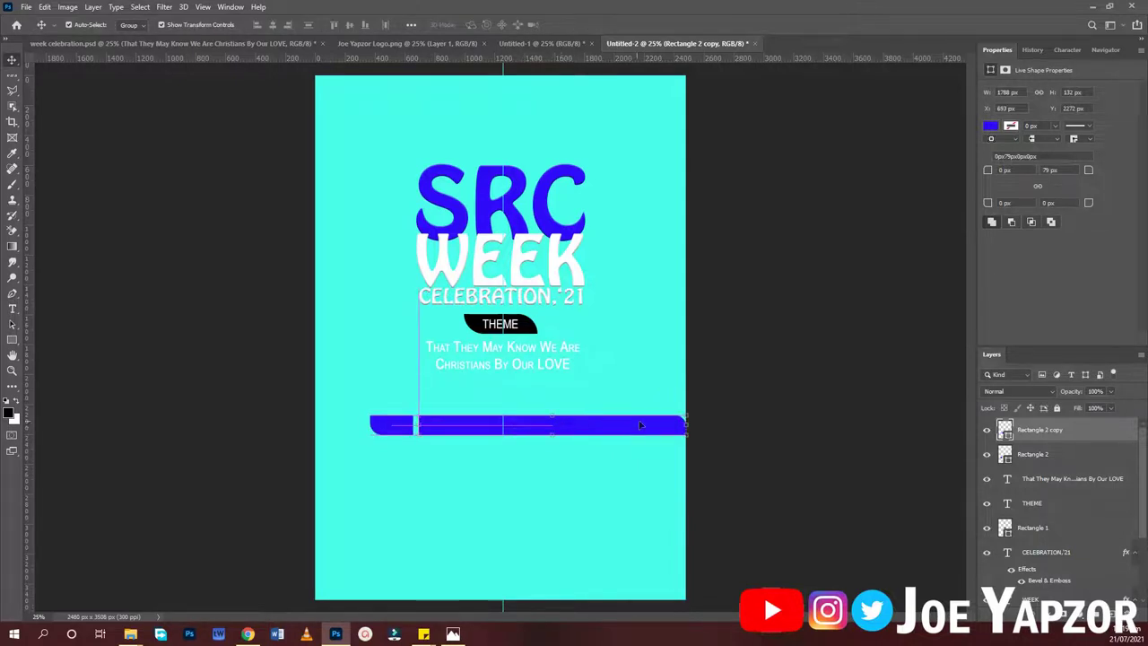
{"action": "left_click_drag", "start_coordinate": [687, 425], "coordinate": [662, 426]}
{"action": "key", "text": "Return"}
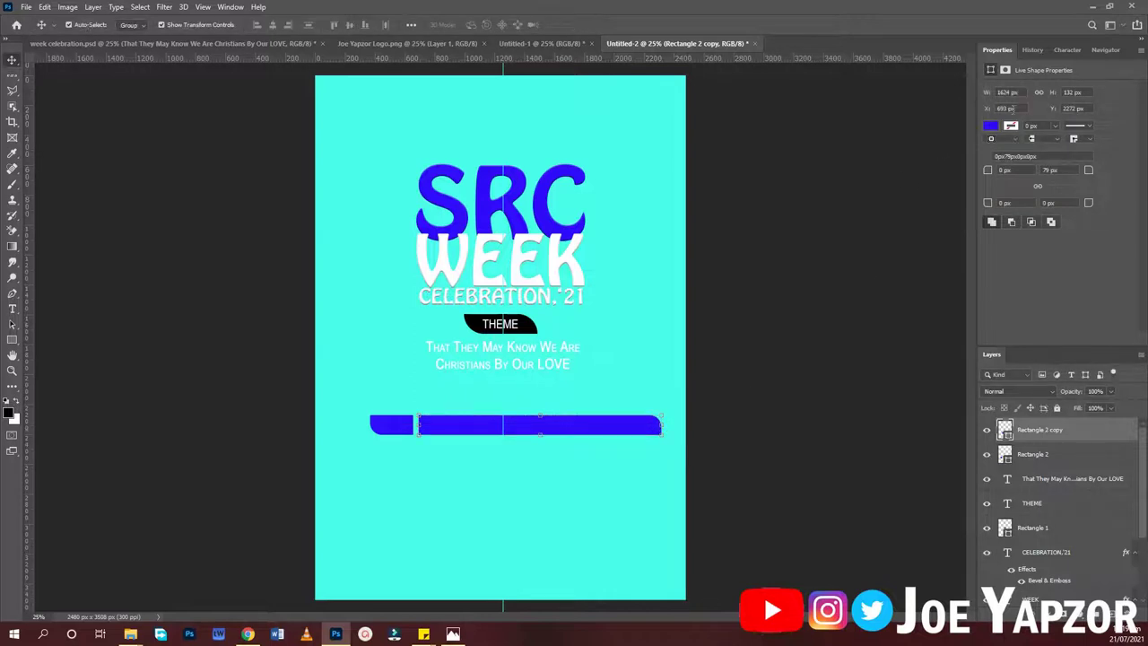
Step: Fill the long bar with white and shorten it slightly from its right end
{"action": "left_click", "coordinate": [989, 126]}
{"action": "left_click", "coordinate": [993, 189]}
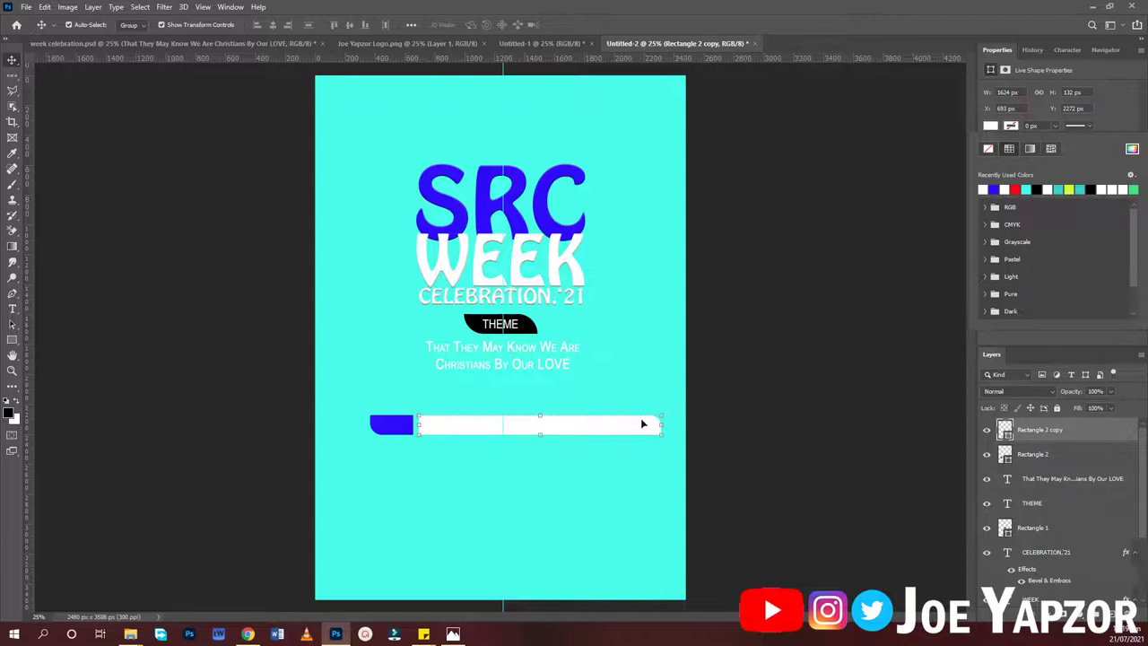
{"action": "left_click_drag", "start_coordinate": [663, 426], "coordinate": [655, 427]}
{"action": "key", "text": "Return"}
Step: Increase the height of the blue shape and white bar together to about 112%, extending them downward
{"action": "left_click", "coordinate": [381, 424], "text": "shift"}
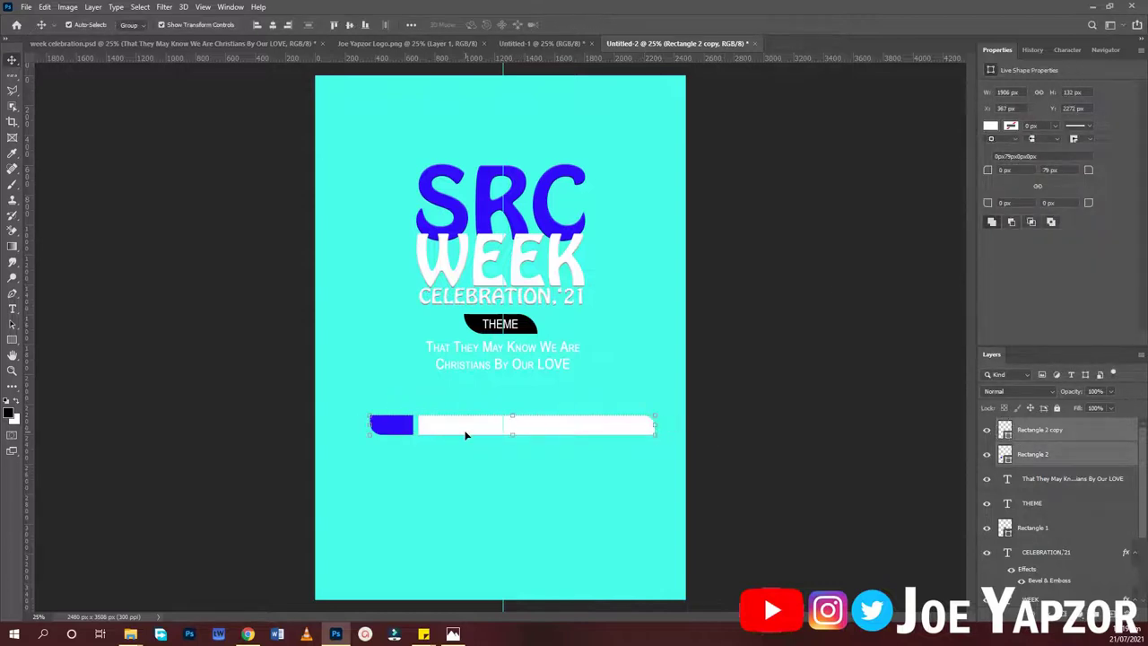
{"action": "left_click_drag", "start_coordinate": [511, 435], "coordinate": [512, 437]}
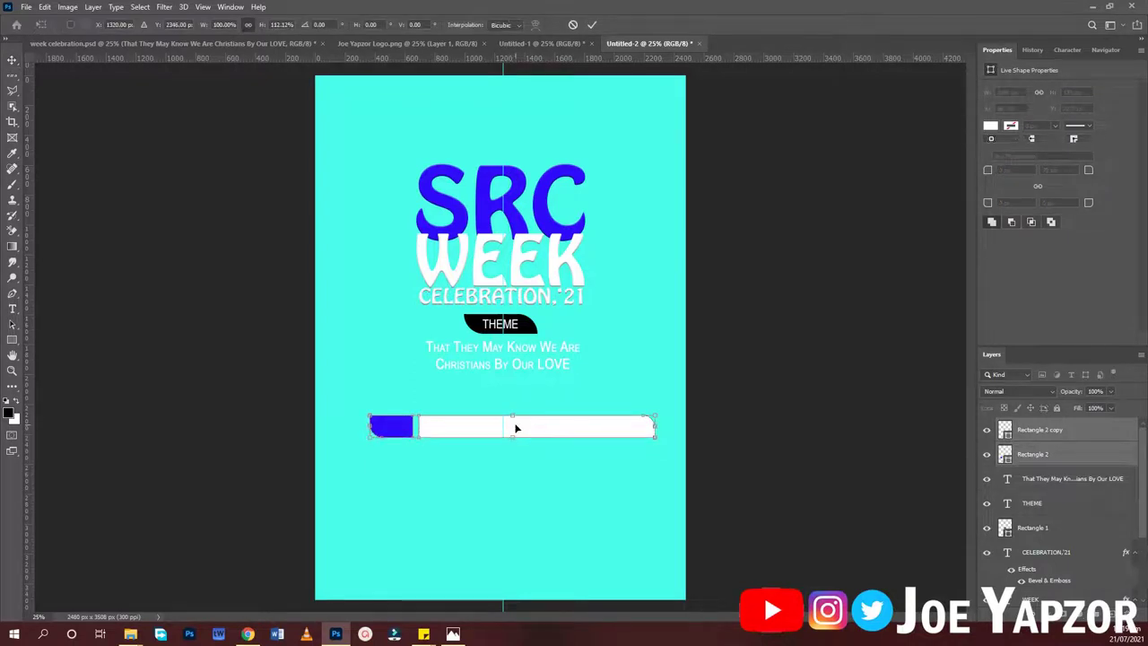
{"action": "key", "text": "Return"}
{"action": "left_click", "coordinate": [866, 428]}
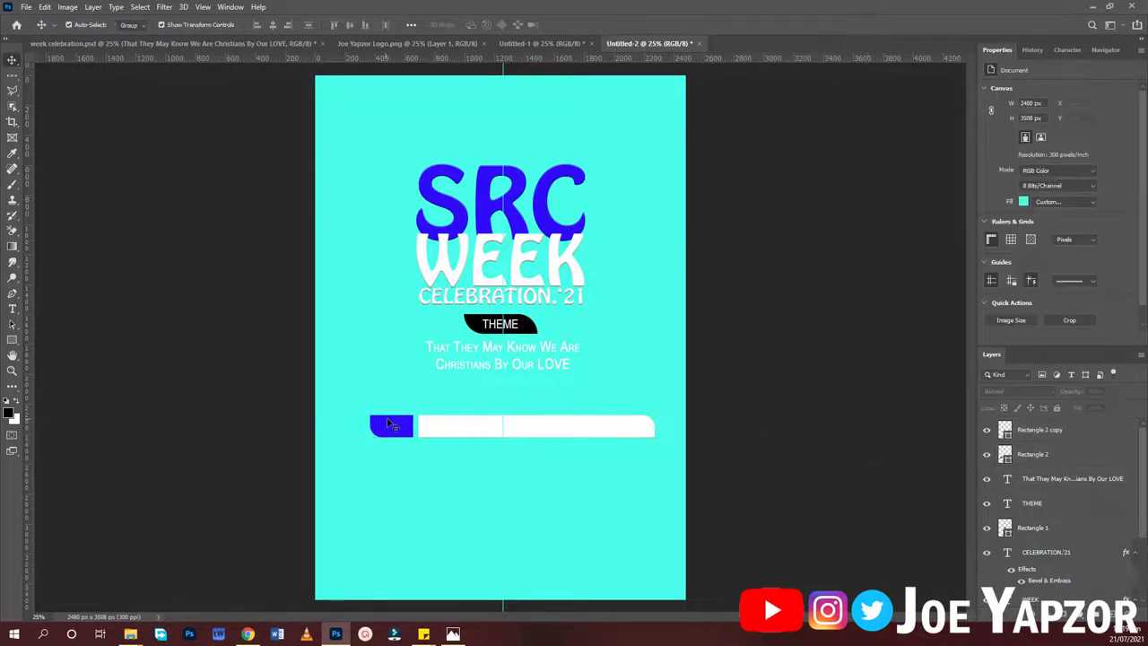
Step: Add the text "DAY 1 ACTIVITIES" in the empty area below the white bar
{"action": "key", "text": "t"}
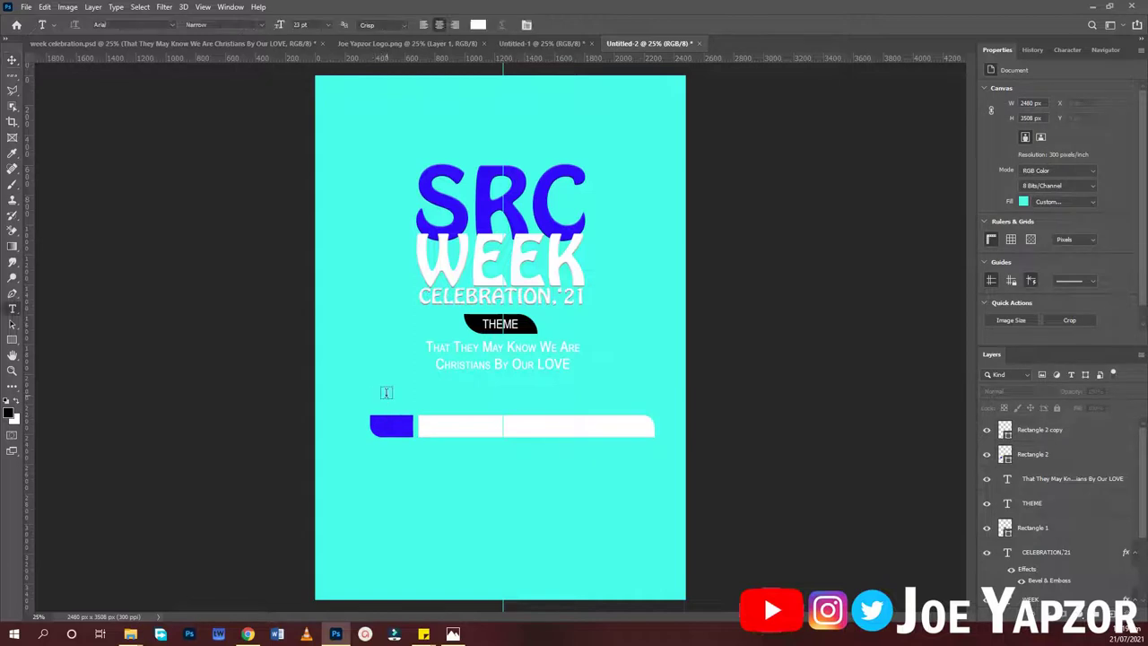
{"action": "left_click", "coordinate": [425, 473]}
{"action": "key", "text": "Escape"}
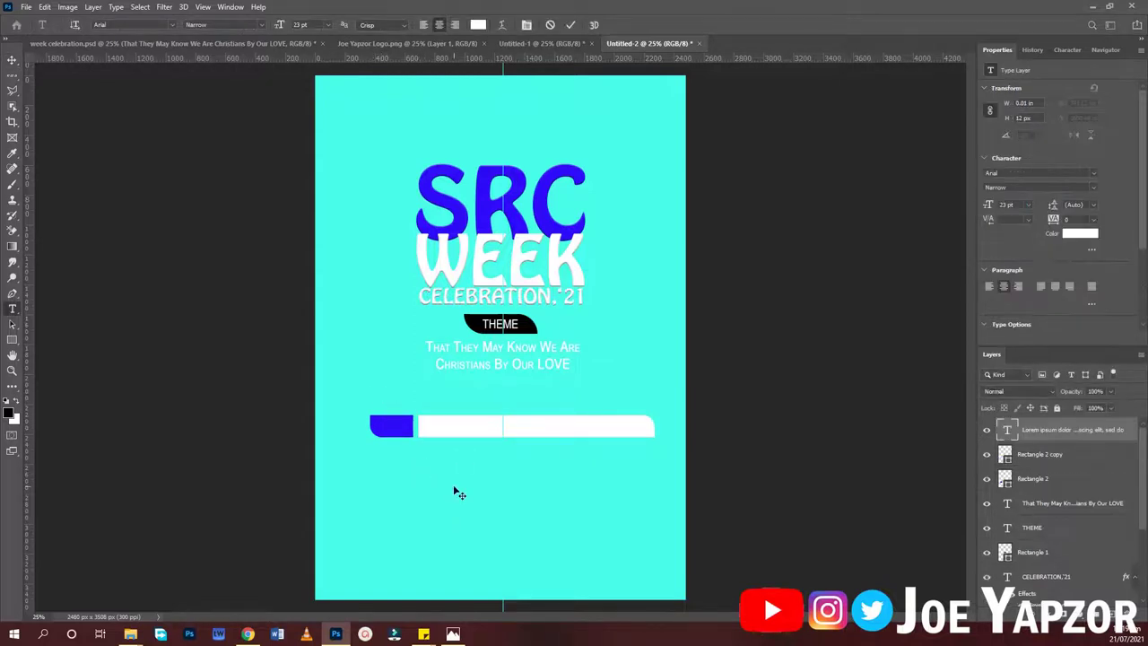
{"action": "left_click", "coordinate": [454, 484]}
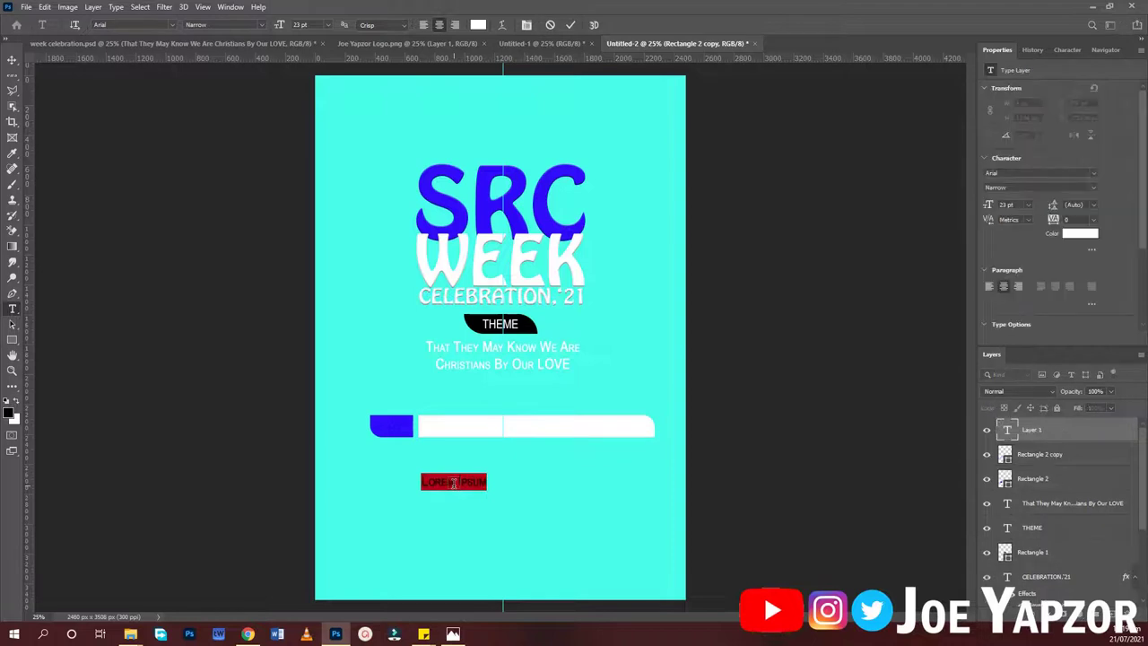
{"action": "type", "text": "DAY 1"}
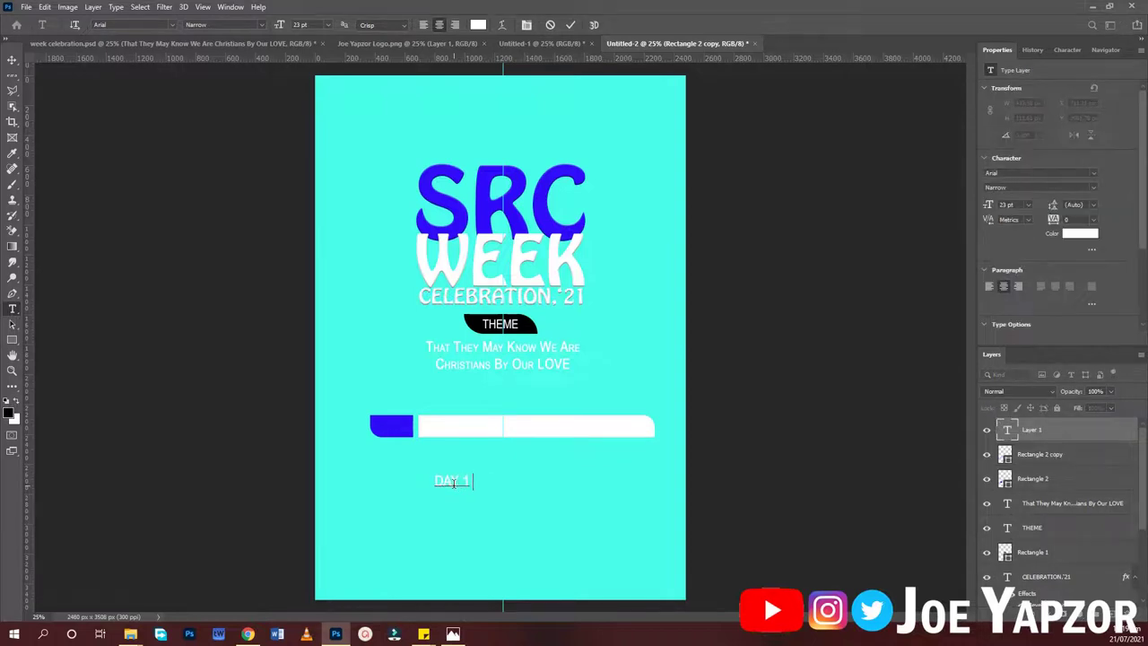
{"action": "type", "text": " ACTIVITIES"}
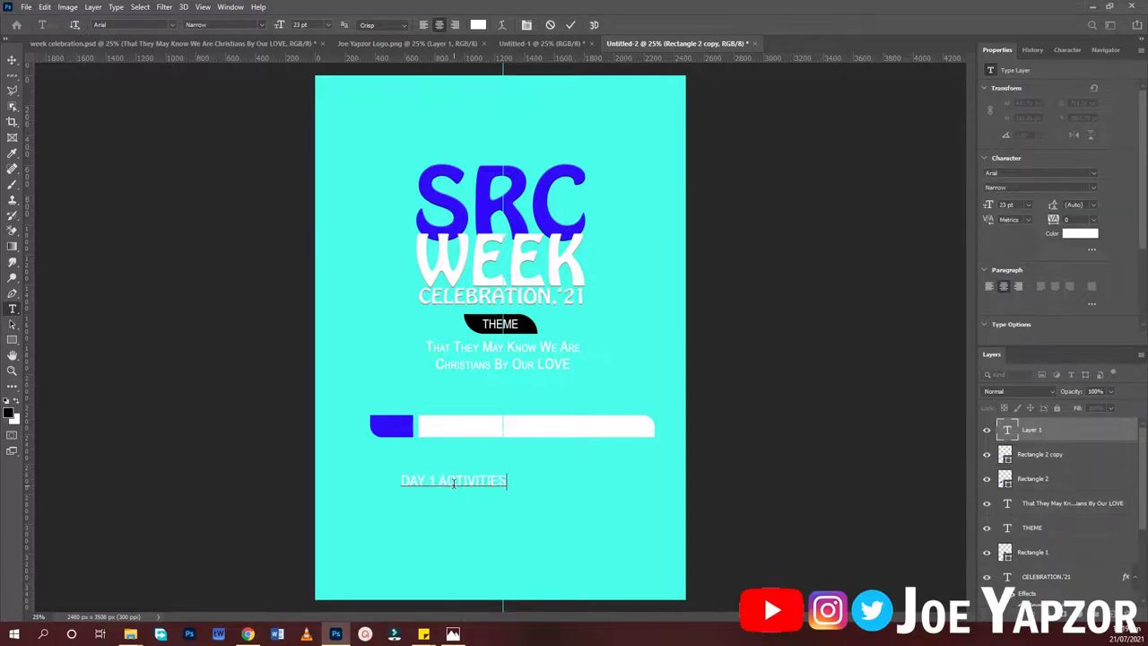
Step: Set the DAY 1 ACTIVITIES text in Arial Rounded MT Bold and move it onto the white bar
{"action": "key", "text": "ctrl+a"}
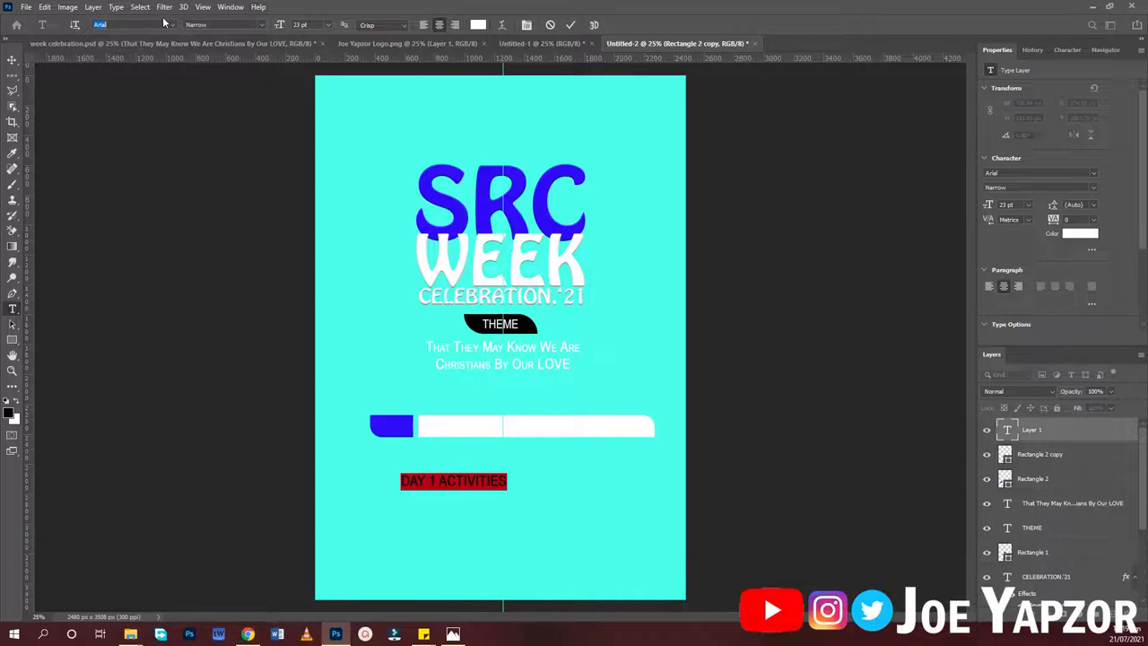
{"action": "left_click", "coordinate": [172, 25]}
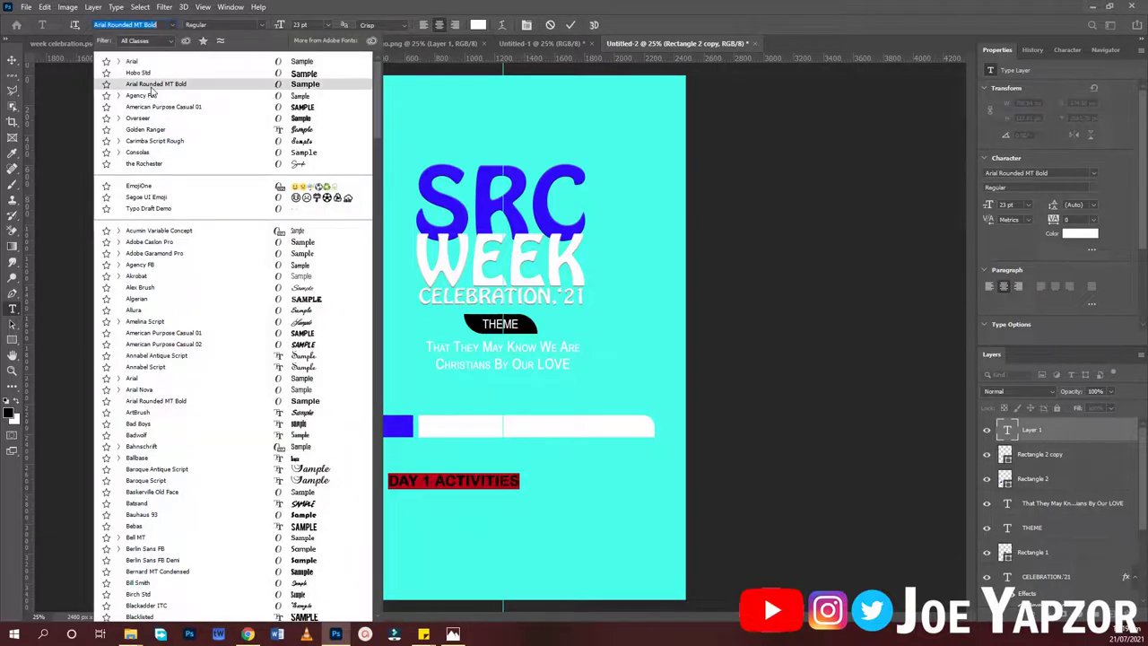
{"action": "left_click", "coordinate": [152, 86]}
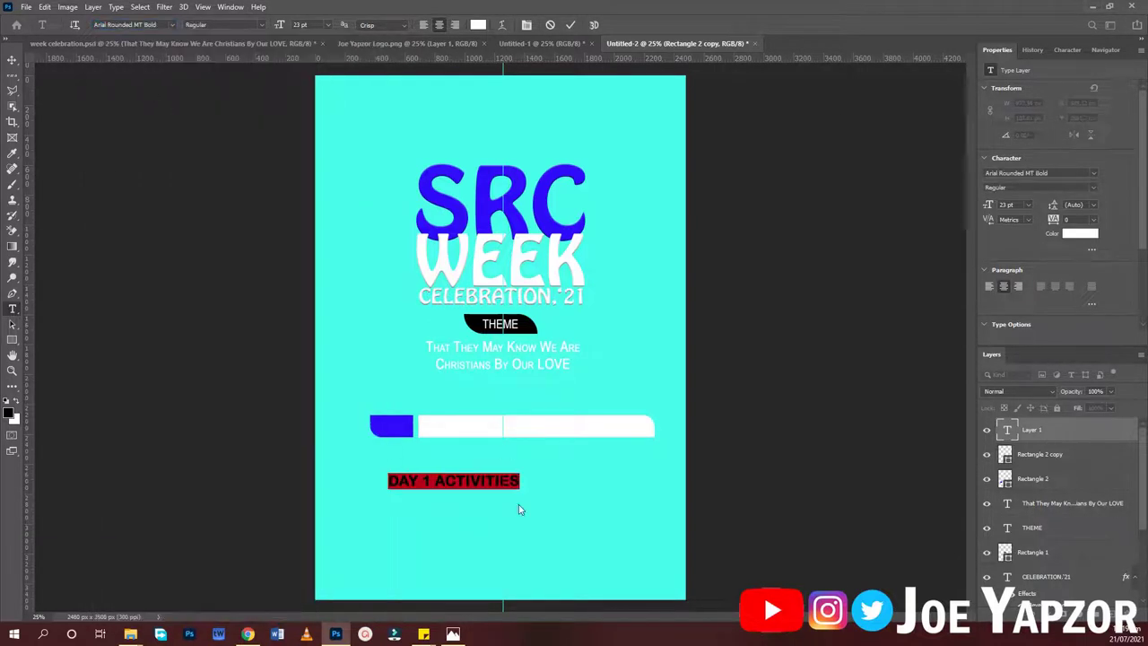
{"action": "left_click_drag", "start_coordinate": [538, 538], "coordinate": [574, 489]}
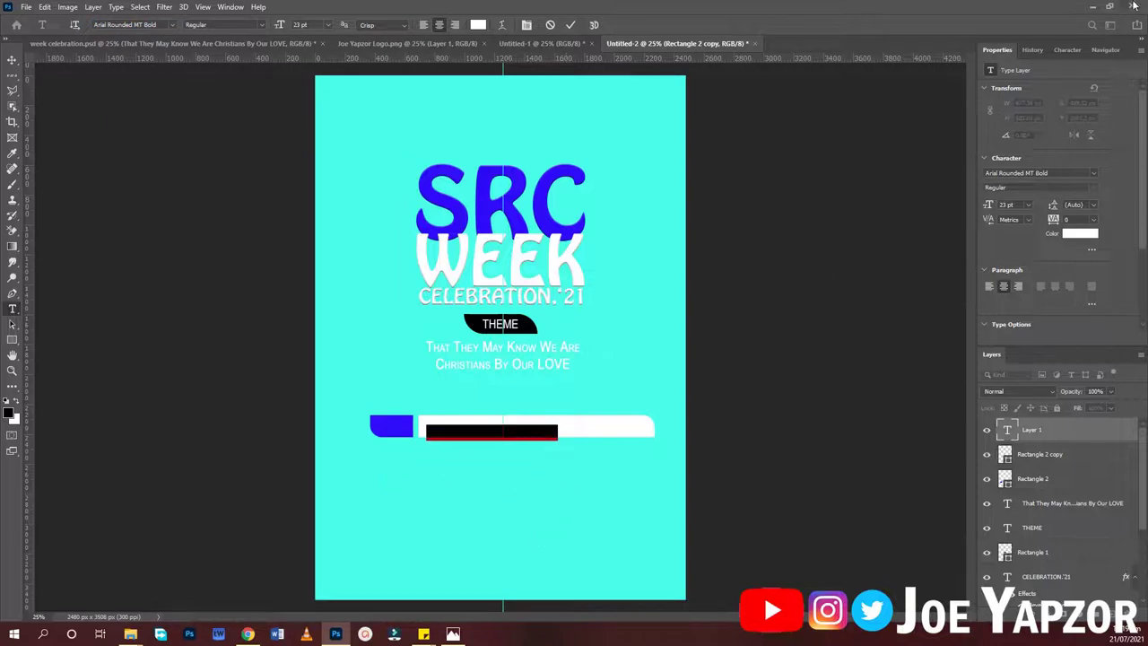
Step: Turn off faux bold for the DAY 1 ACTIVITIES text and colour it black (000000)
{"action": "left_click", "coordinate": [1077, 49]}
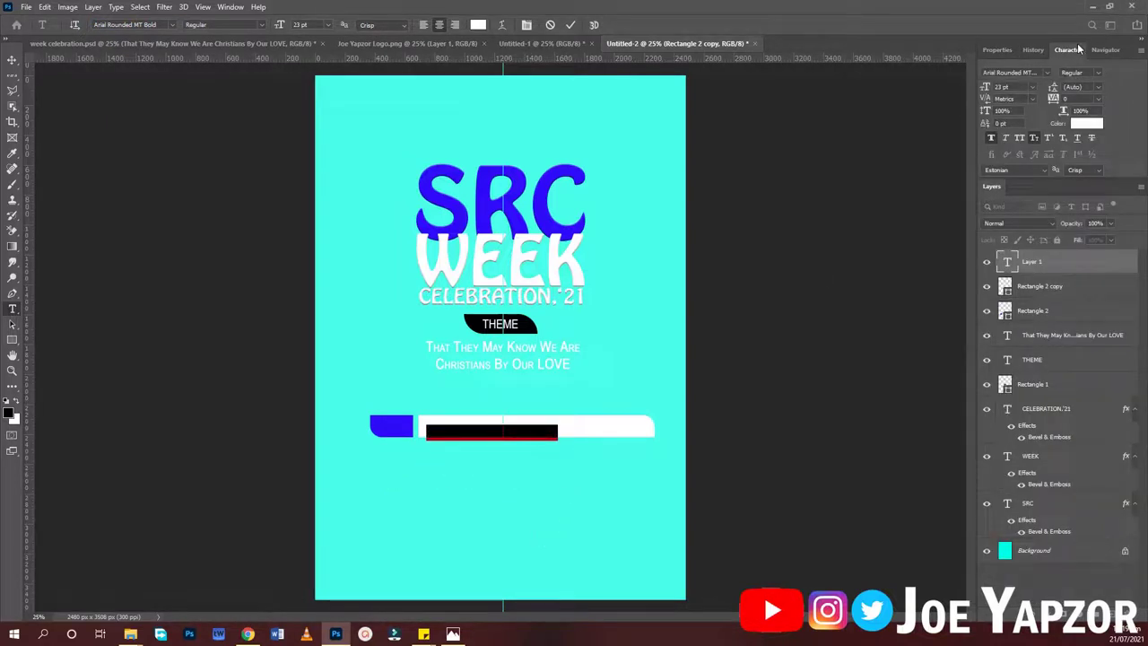
{"action": "left_click", "coordinate": [990, 138]}
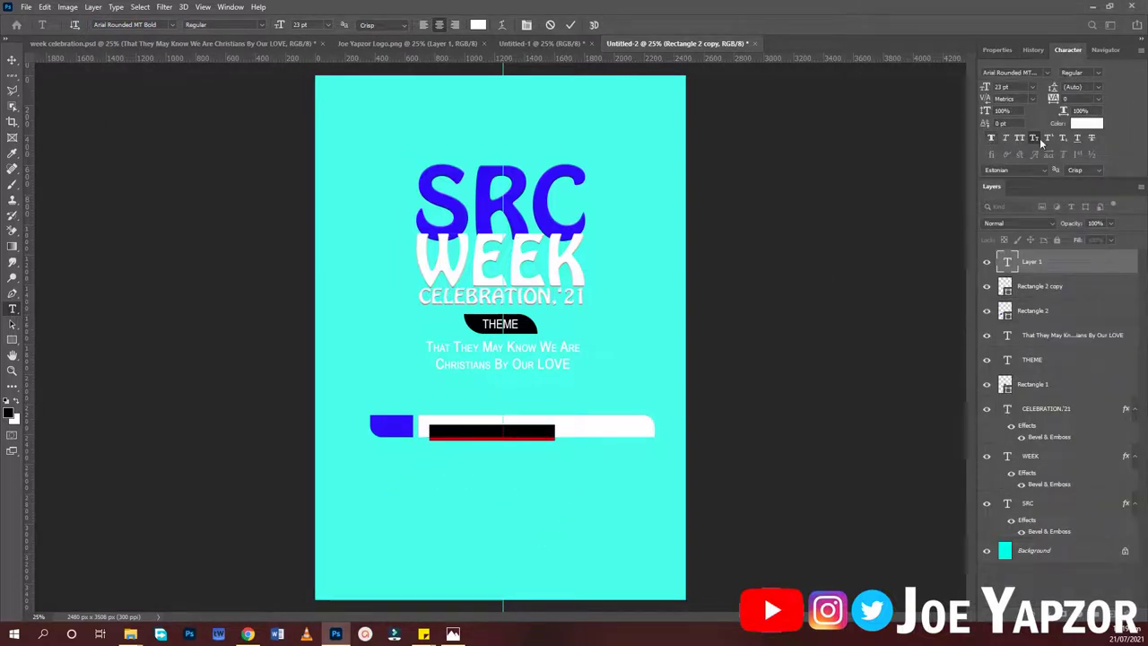
{"action": "left_click", "coordinate": [481, 25]}
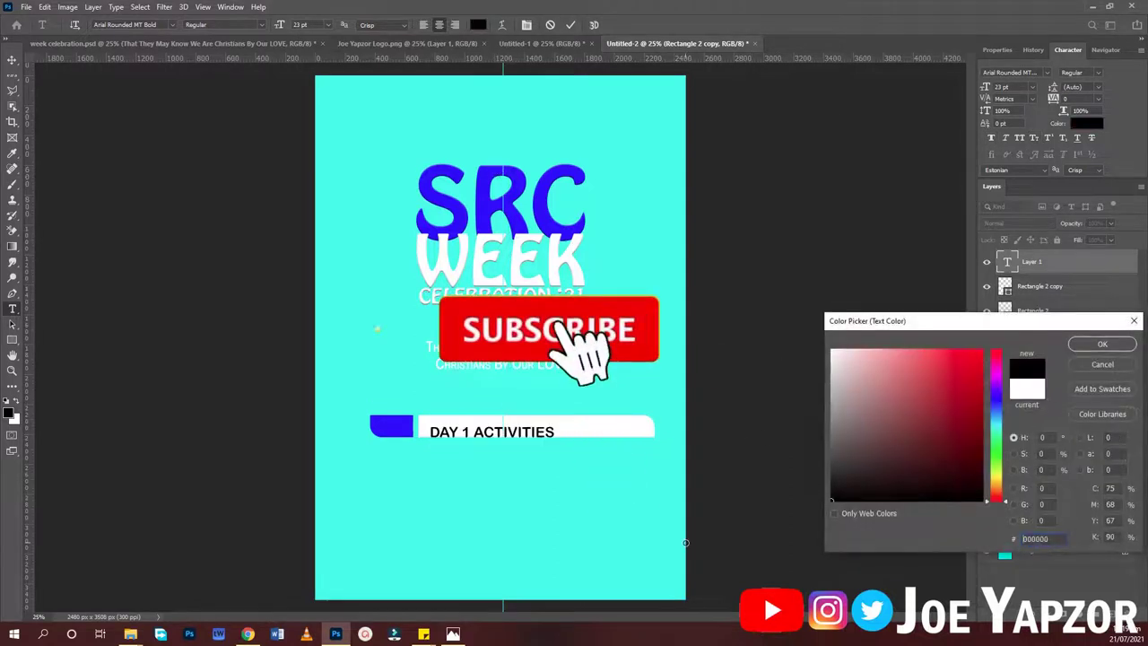
{"action": "key", "text": "Return"}
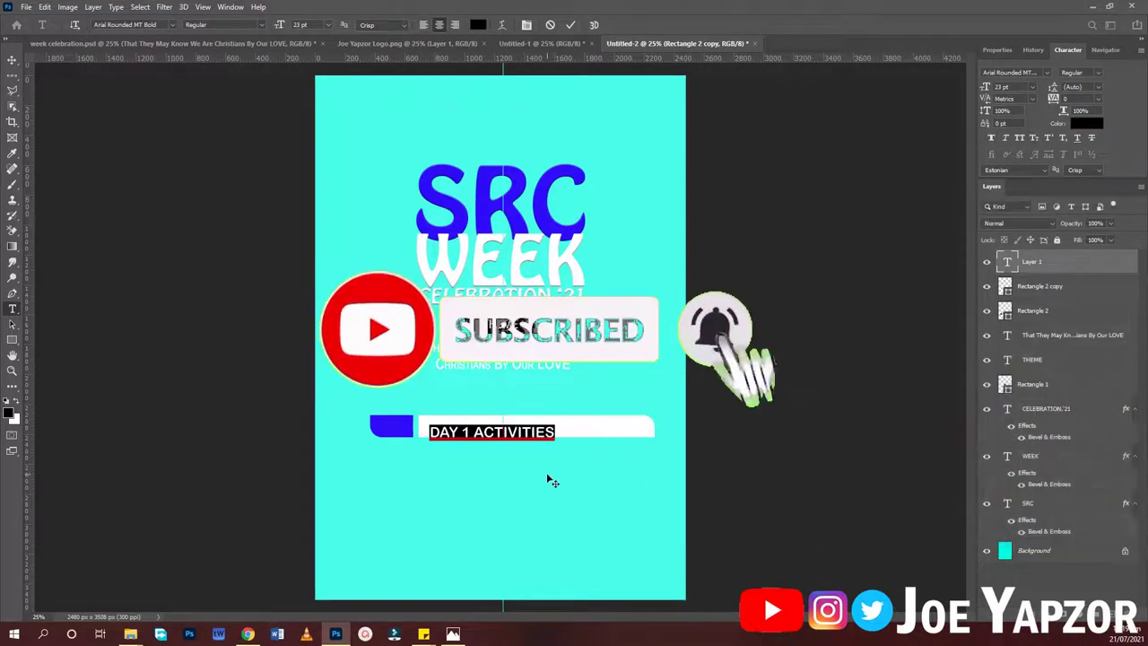
Step: Left-align the DAY 1 ACTIVITIES text, fit it vertically within the left part of the white bar, and commit it
{"action": "left_click_drag", "start_coordinate": [551, 482], "coordinate": [555, 476]}
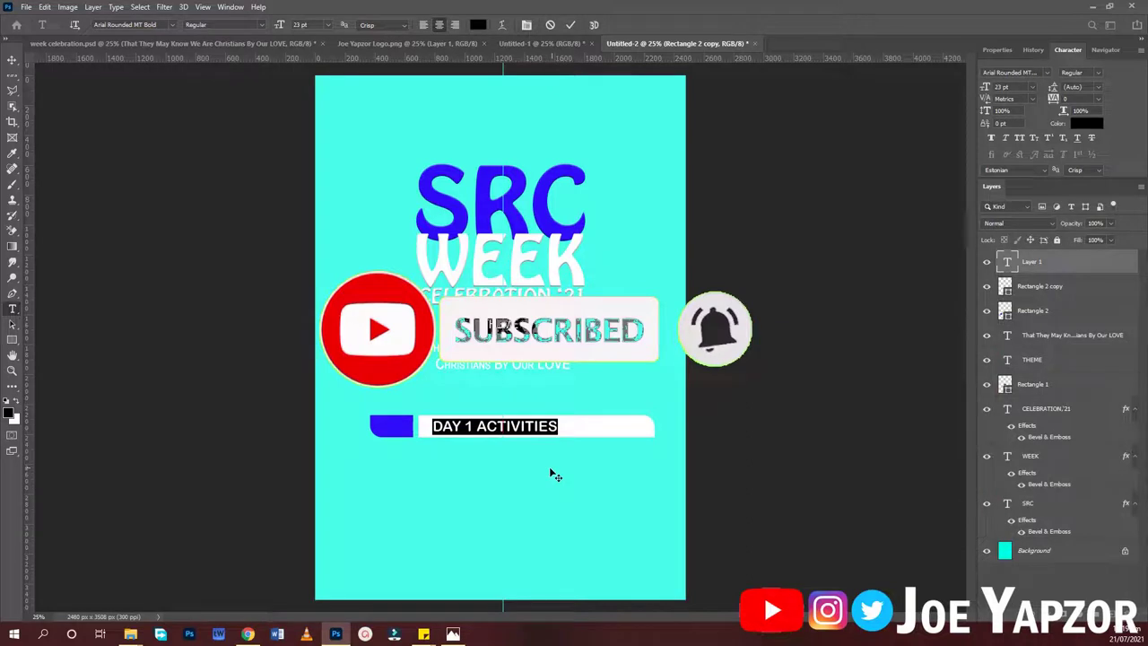
{"action": "left_click", "coordinate": [424, 25]}
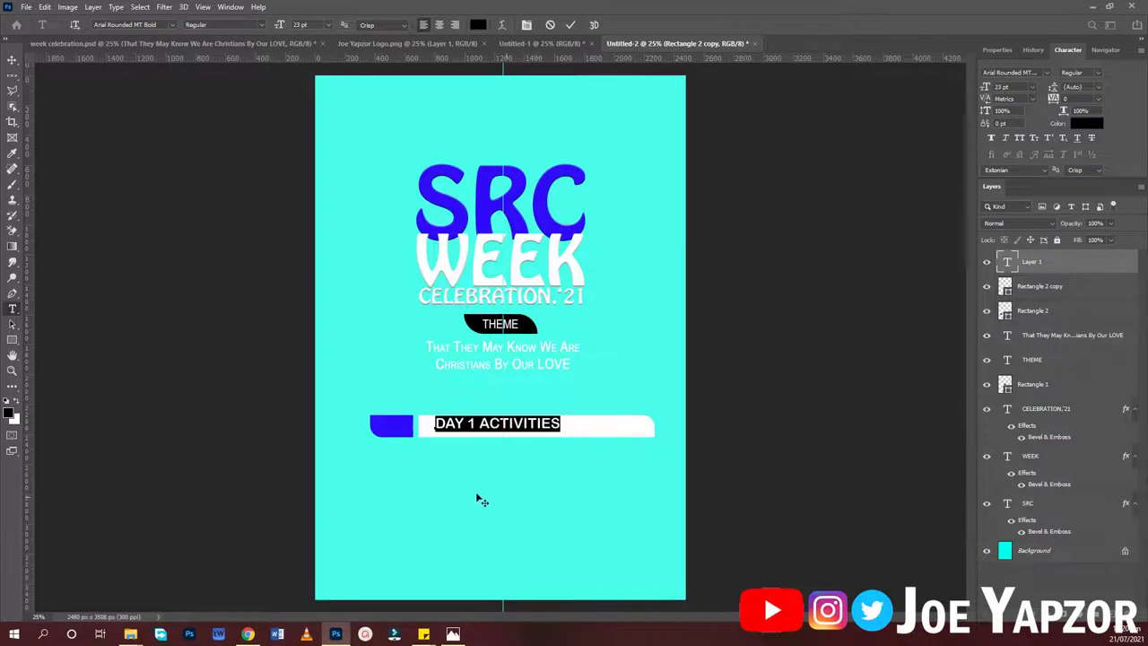
{"action": "left_click_drag", "start_coordinate": [476, 494], "coordinate": [472, 497]}
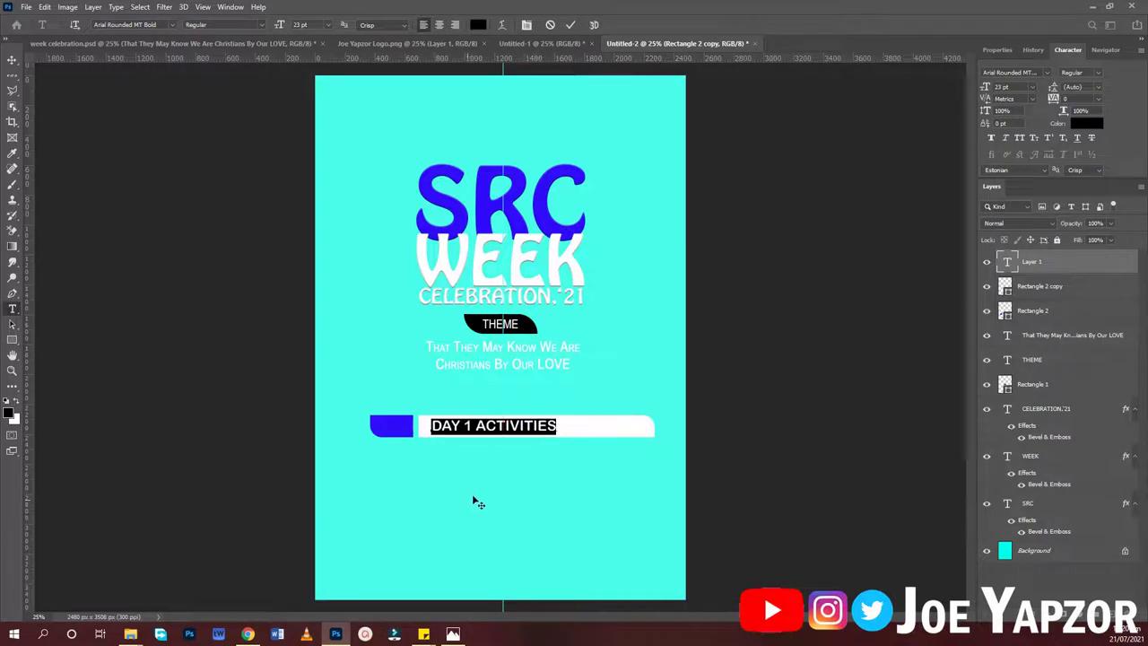
{"action": "key", "text": "ctrl+Return"}
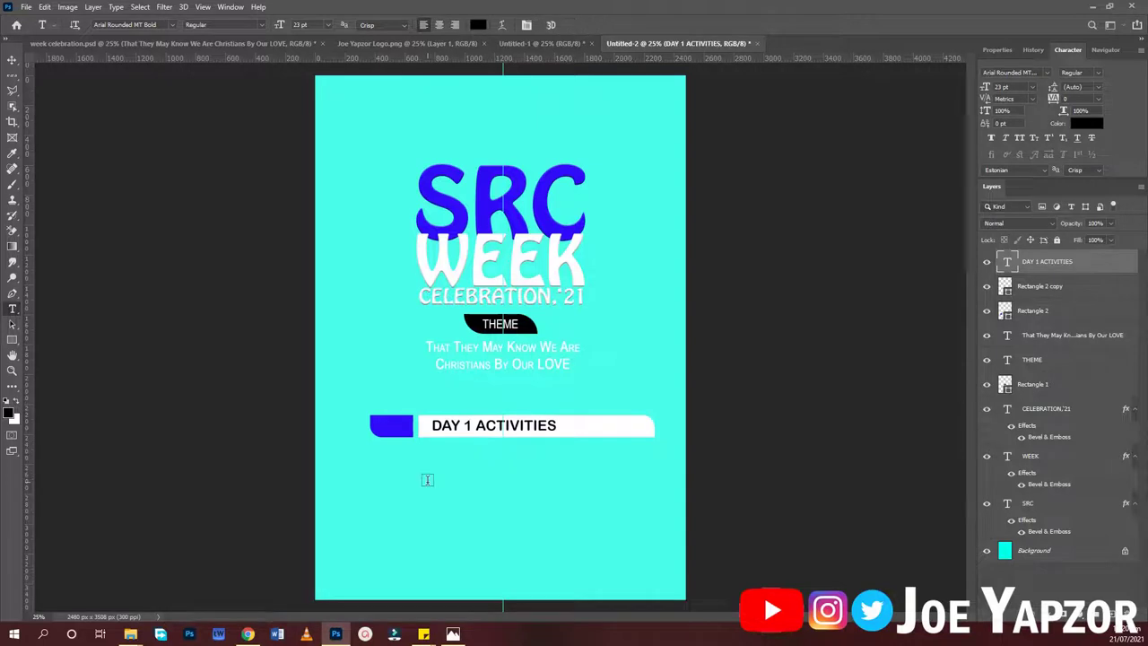
Step: Add the text "MON" at 19 pt below the white bar and move it onto the blue shape beside the bar
{"action": "left_click", "coordinate": [427, 480]}
{"action": "type", "text": "MO"}
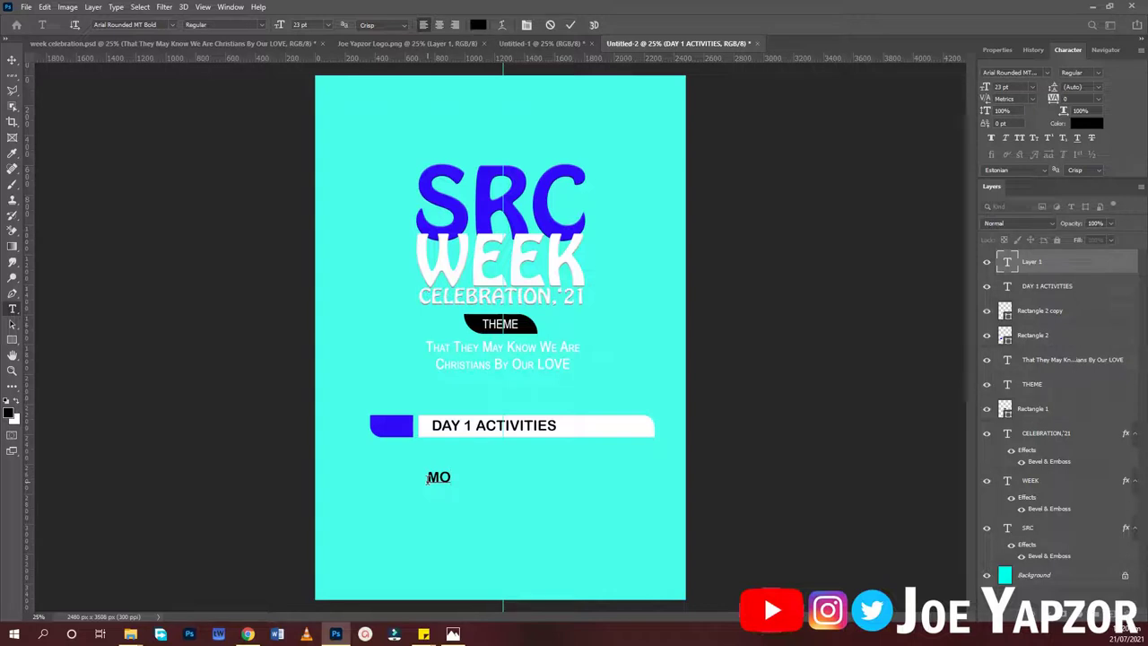
{"action": "type", "text": "N"}
{"action": "key", "text": "ctrl+a"}
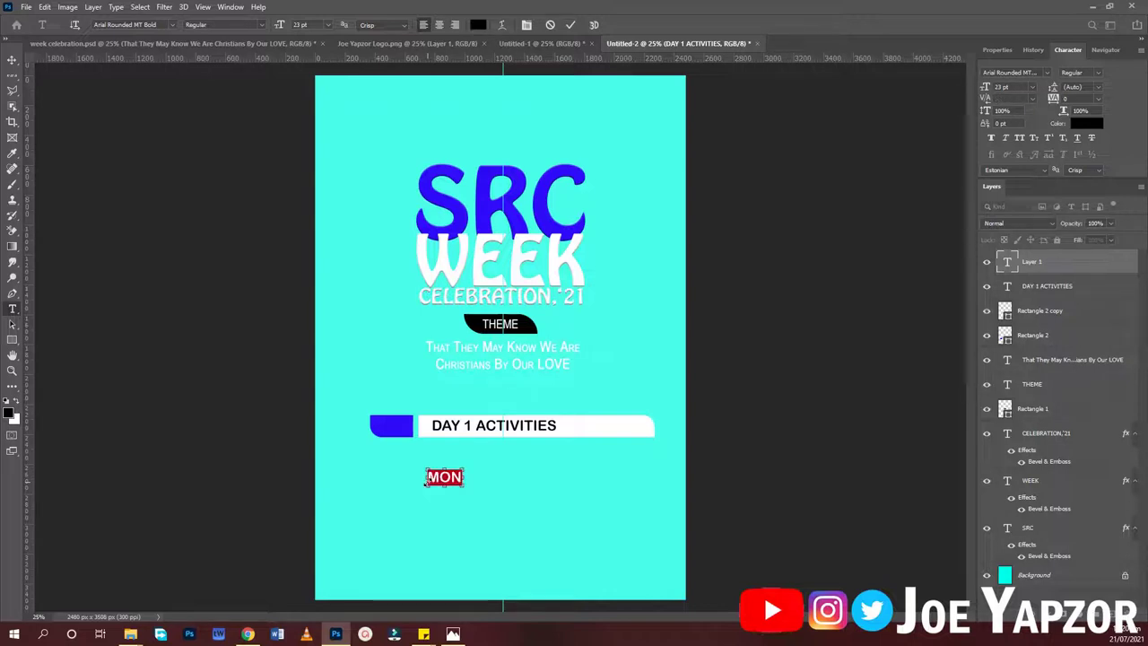
{"action": "key", "text": "ctrl+shift+comma"}
{"action": "key", "text": "ctrl+shift+comma"}
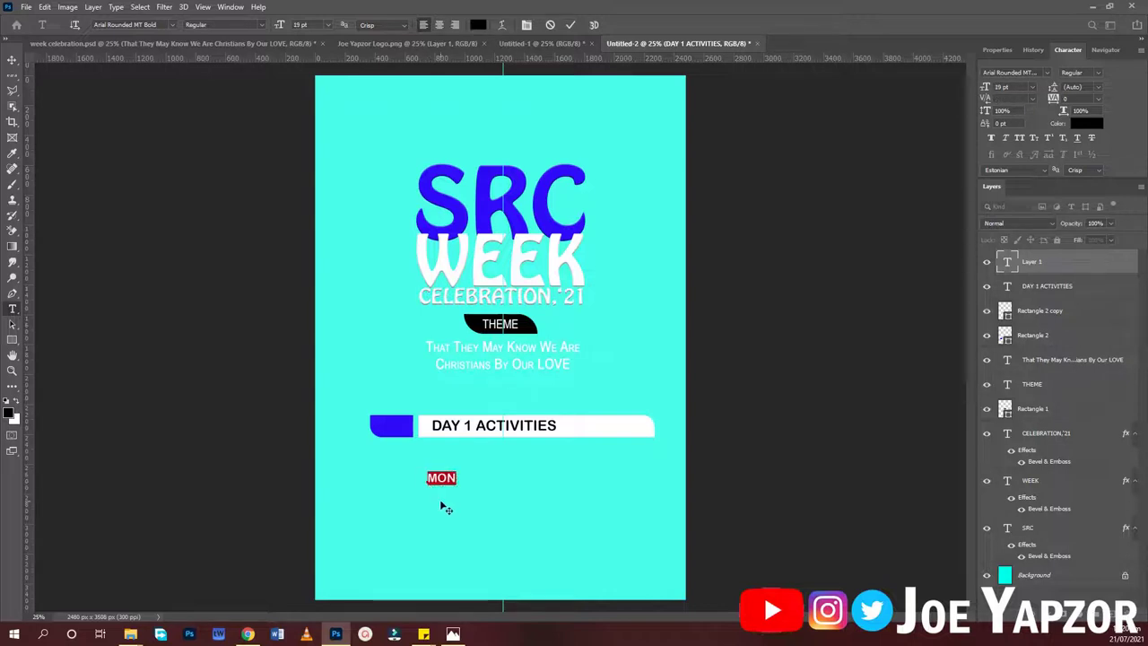
{"action": "left_click_drag", "start_coordinate": [446, 508], "coordinate": [403, 455]}
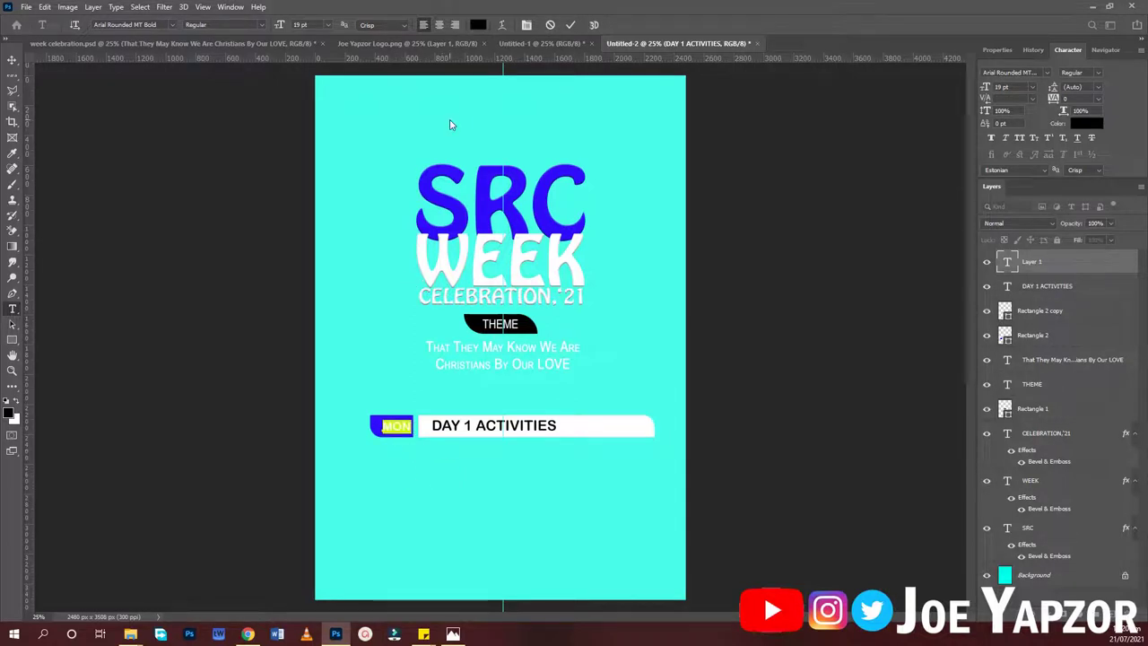
{"action": "left_click", "coordinate": [570, 25]}
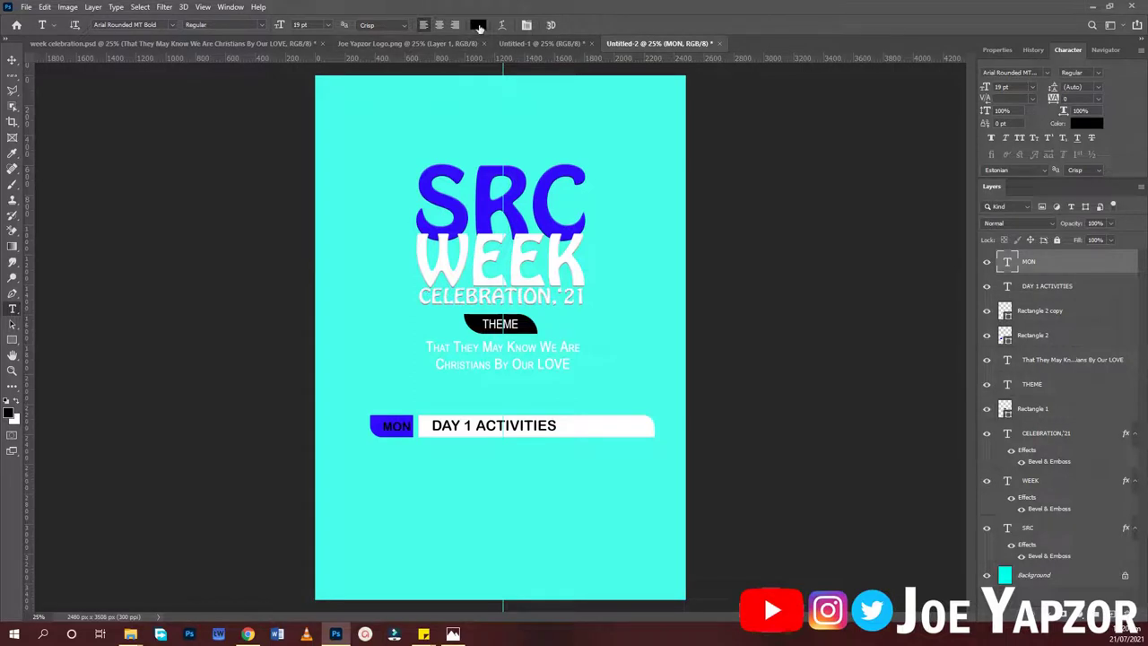
Step: Colour the MON text white (ffffff) and set its size to 20 pt
{"action": "left_click", "coordinate": [479, 28]}
{"action": "left_click", "coordinate": [448, 276]}
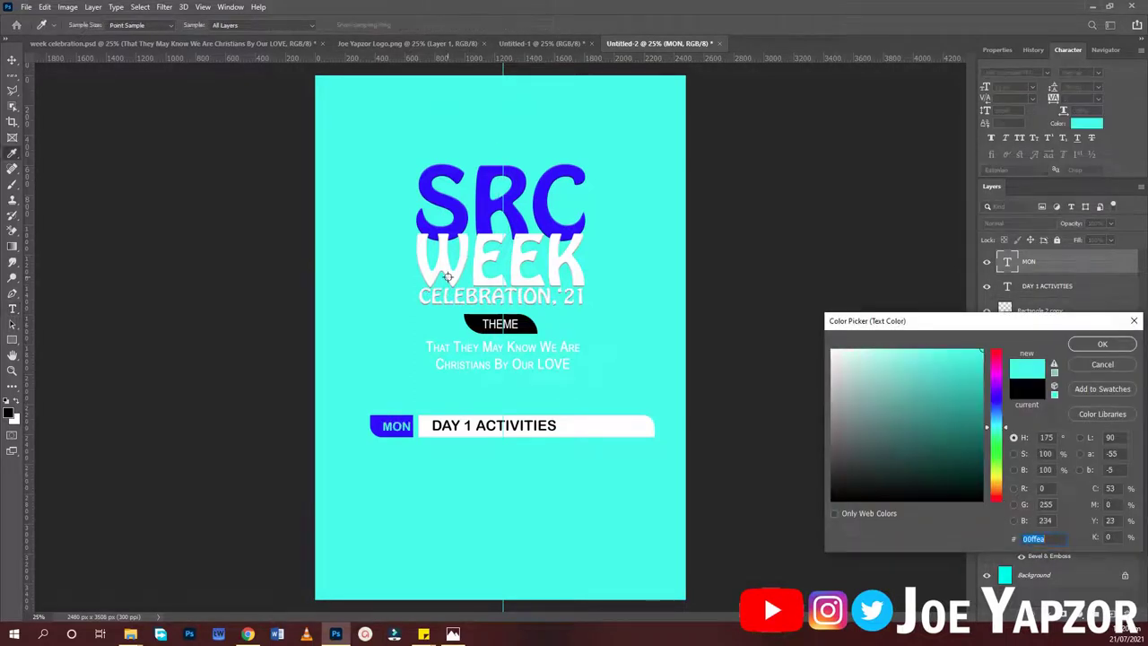
{"action": "left_click", "coordinate": [448, 276]}
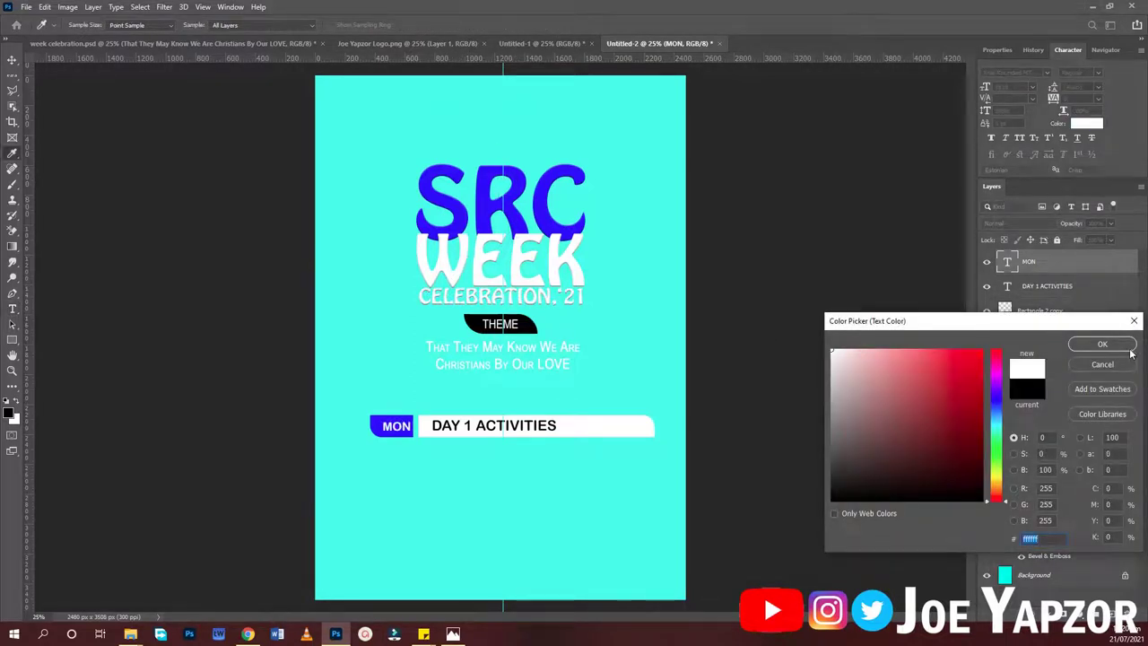
{"action": "left_click", "coordinate": [1102, 344]}
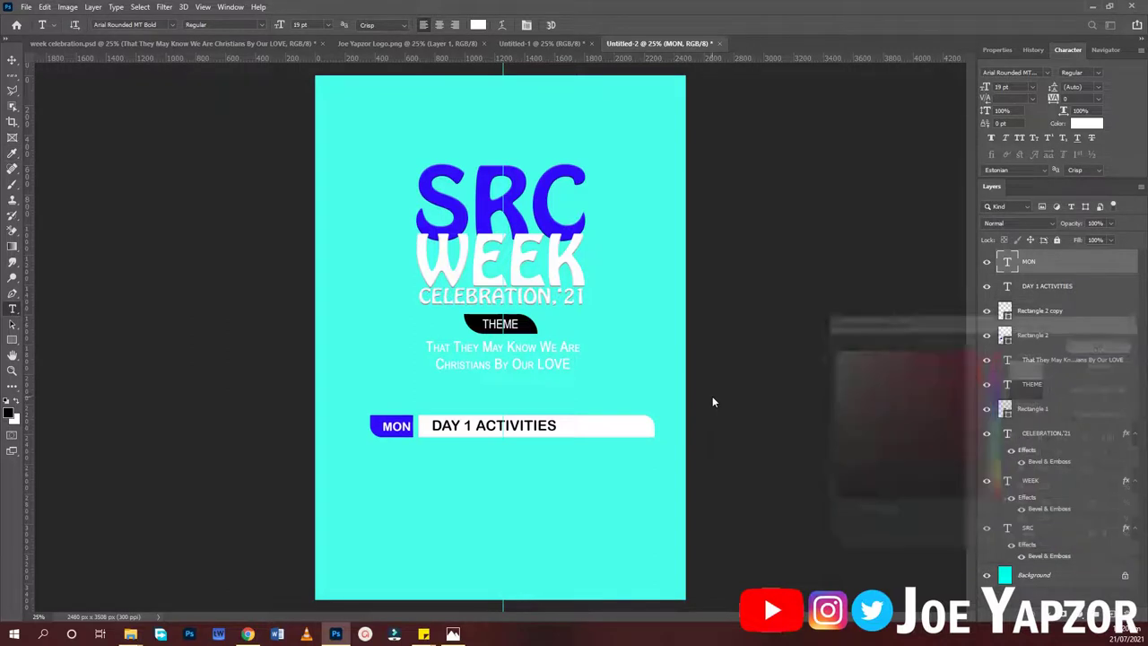
{"action": "double_click", "coordinate": [393, 427]}
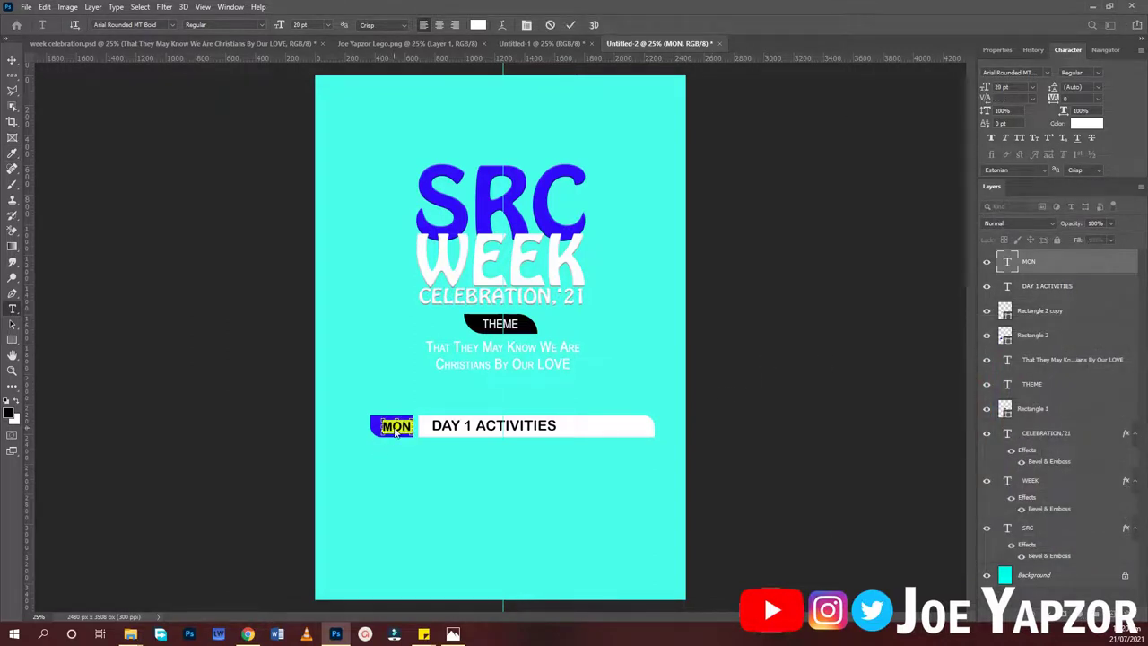
{"action": "key", "text": "ctrl+Return"}
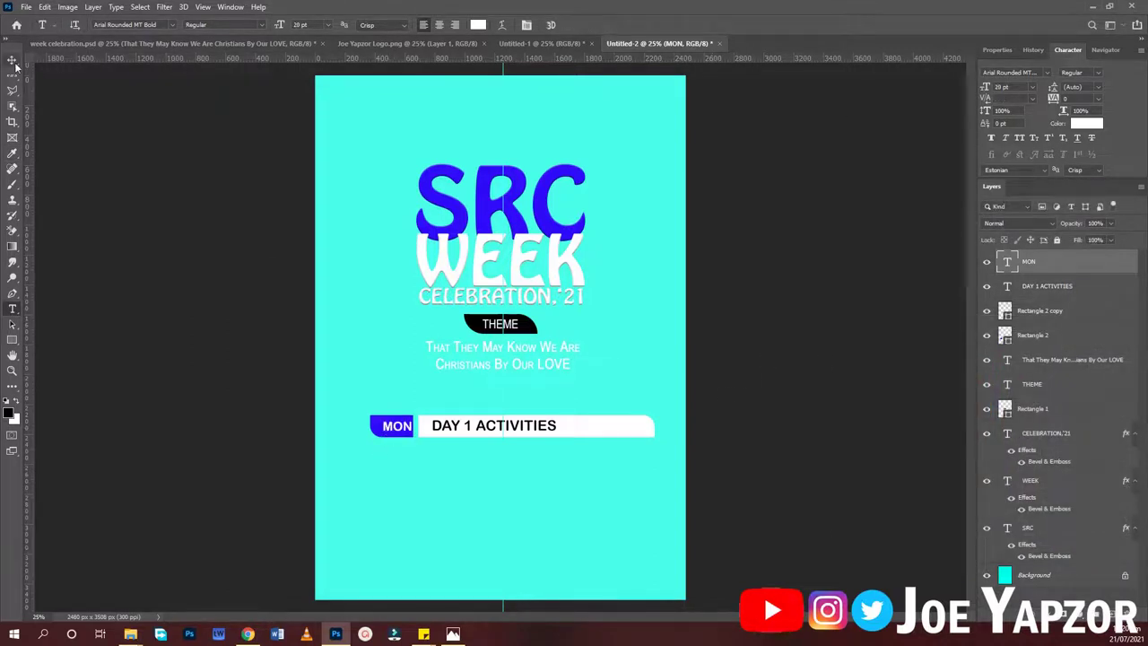
Step: Centre the MON text horizontally in its blue shape and centre DAY 1 ACTIVITIES vertically in the white bar
{"action": "left_click", "coordinate": [13, 61]}
{"action": "left_click_drag", "start_coordinate": [391, 385], "coordinate": [391, 508]}
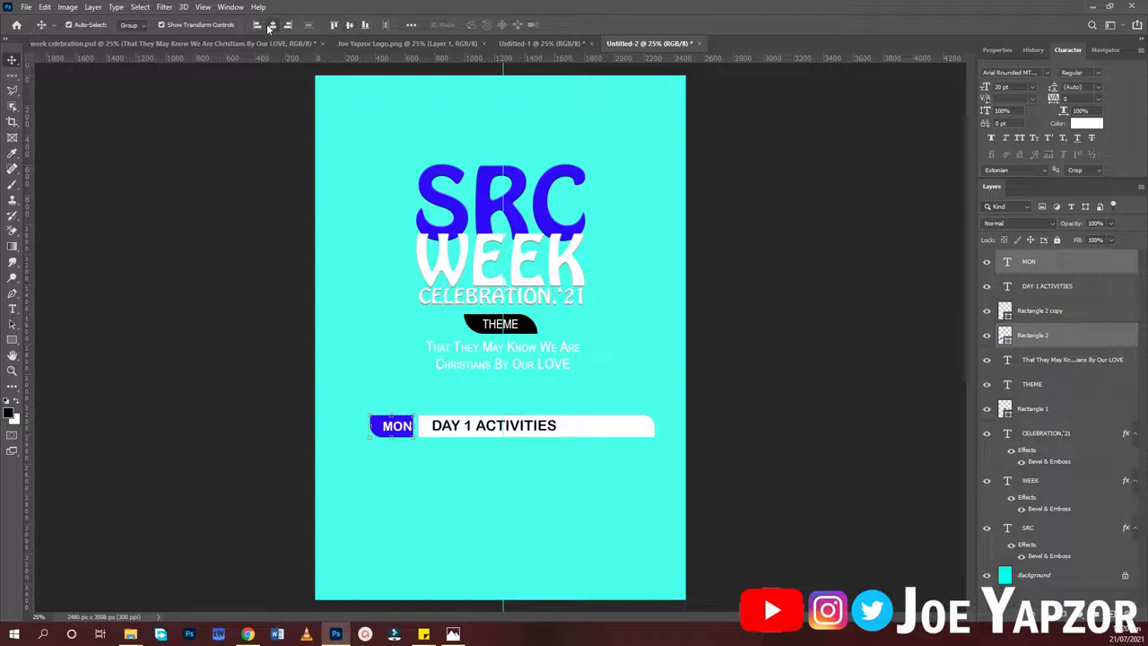
{"action": "left_click", "coordinate": [271, 26]}
{"action": "left_click", "coordinate": [492, 480]}
{"action": "left_click_drag", "start_coordinate": [453, 461], "coordinate": [416, 394]}
{"action": "left_click", "coordinate": [349, 25]}
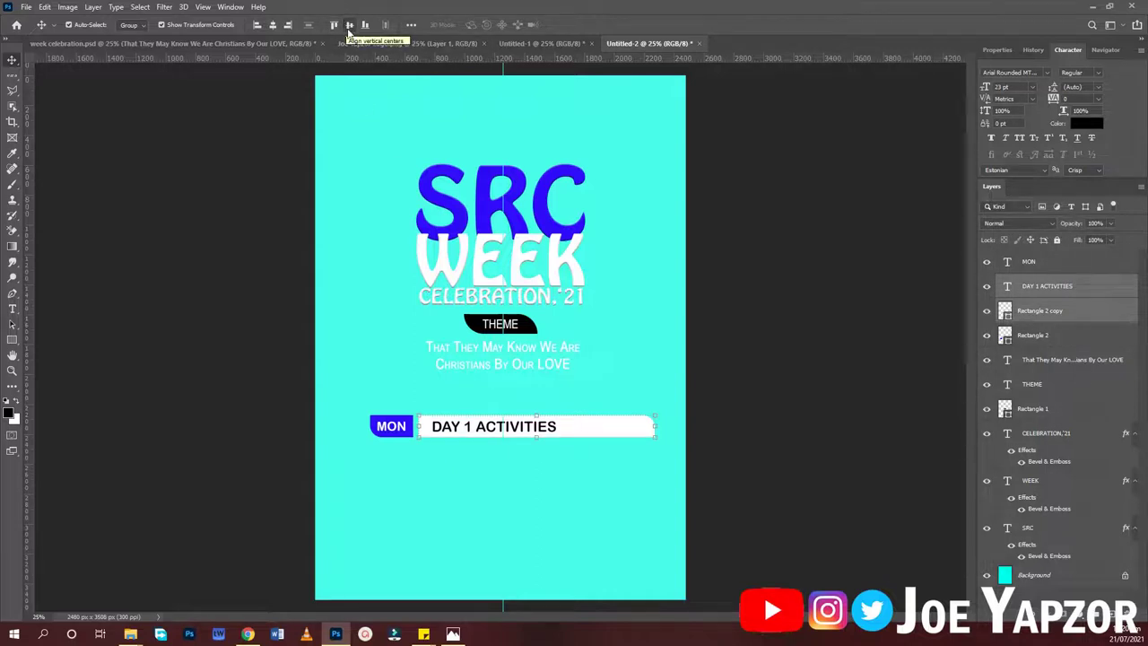
{"action": "left_click_drag", "start_coordinate": [354, 455], "coordinate": [430, 408]}
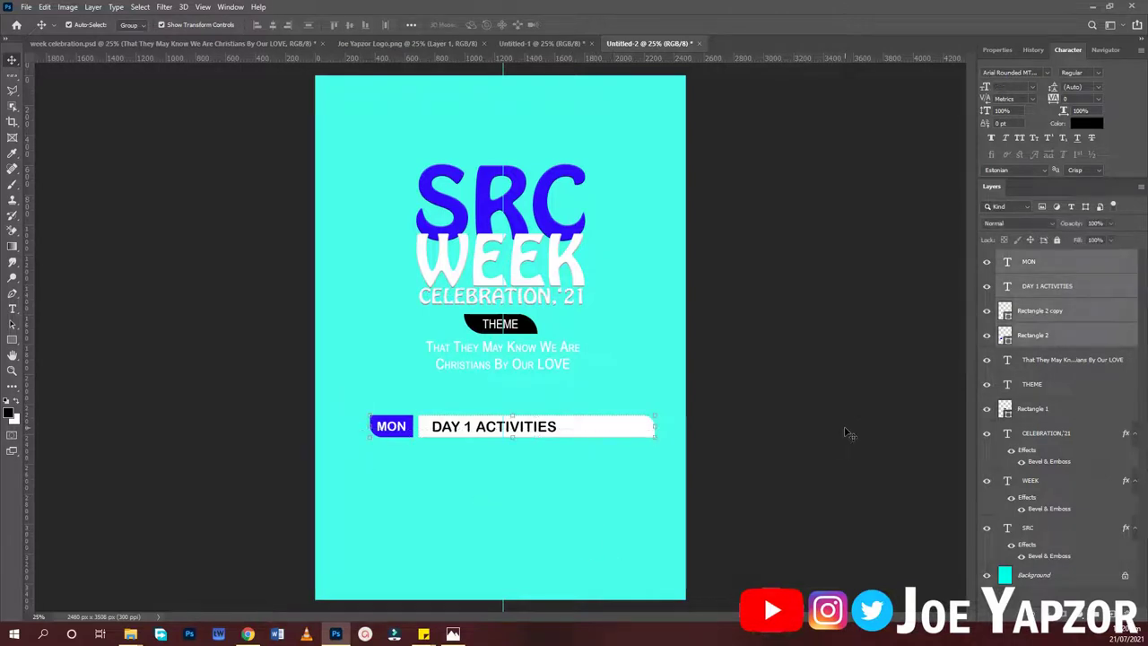
{"action": "key", "text": "ctrl+g"}
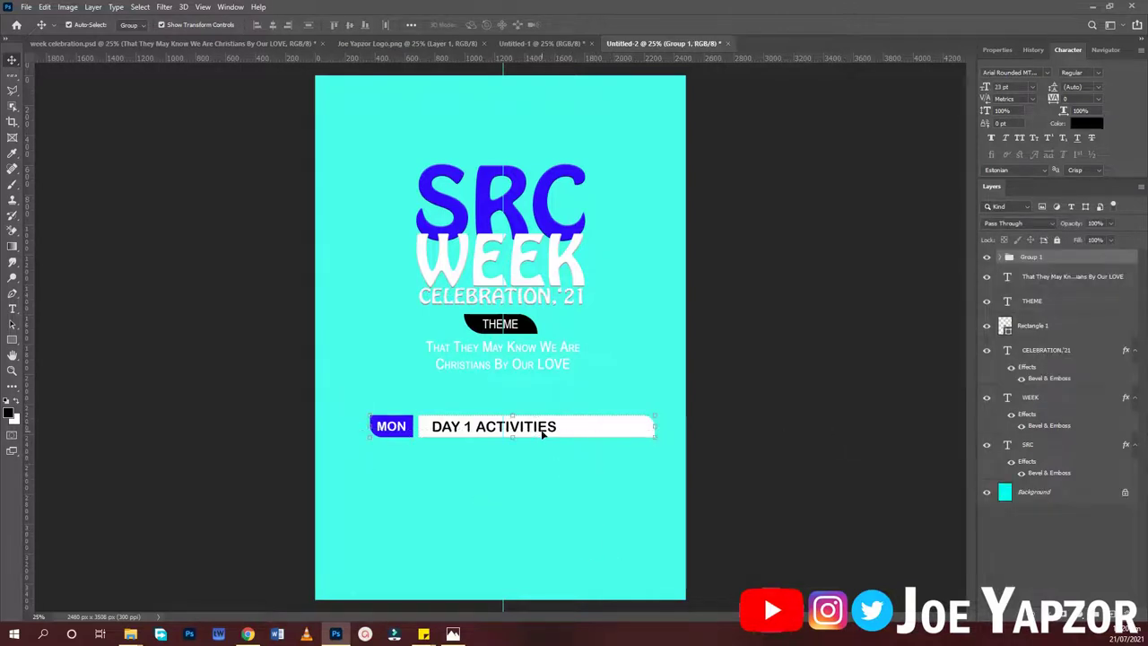
{"action": "key", "text": "ctrl+z"}
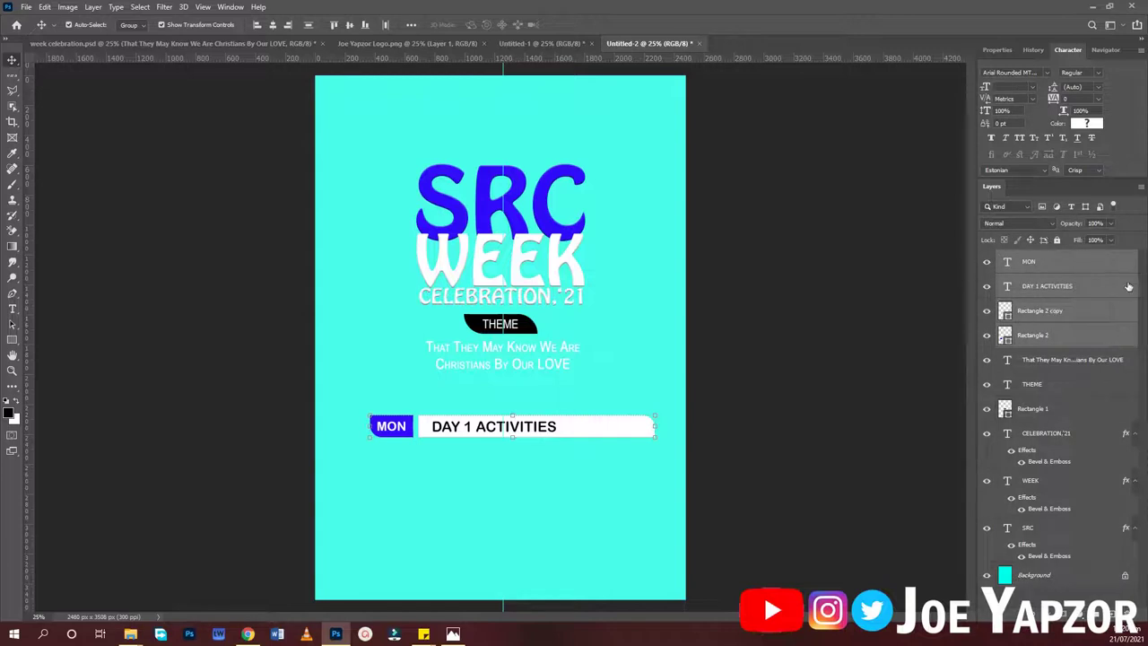
Step: Group the MON text, DAY 1 ACTIVITIES text and their two bar shapes into one layer group
{"action": "left_click", "coordinate": [1061, 335]}
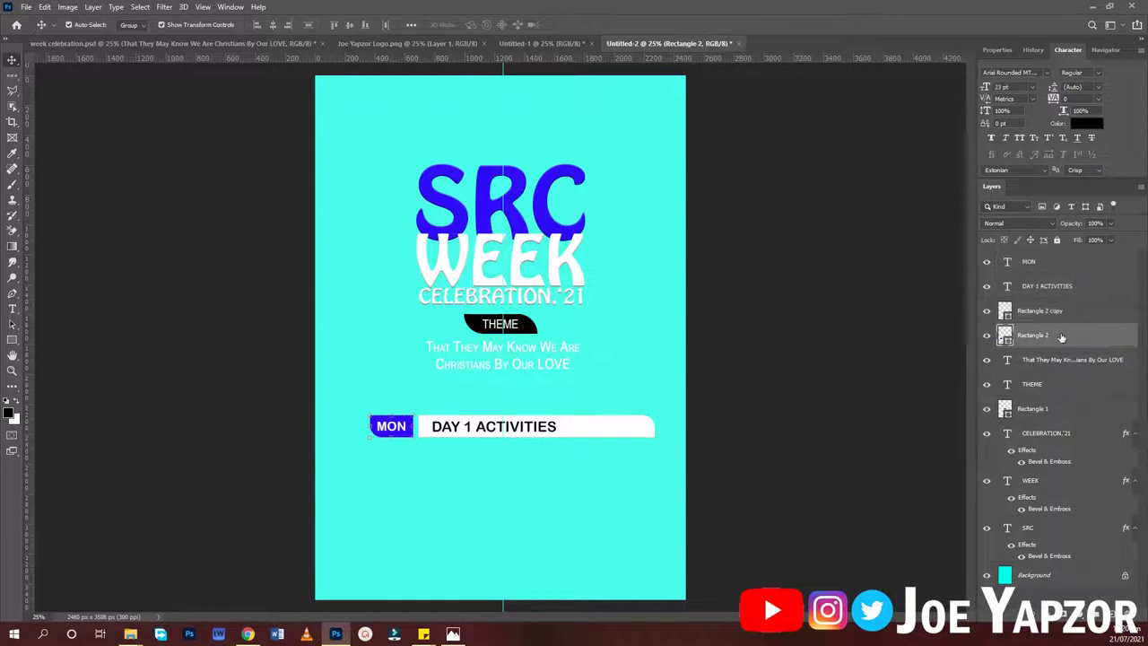
{"action": "left_click", "coordinate": [1063, 266], "text": "shift"}
{"action": "right_click", "coordinate": [1054, 266]}
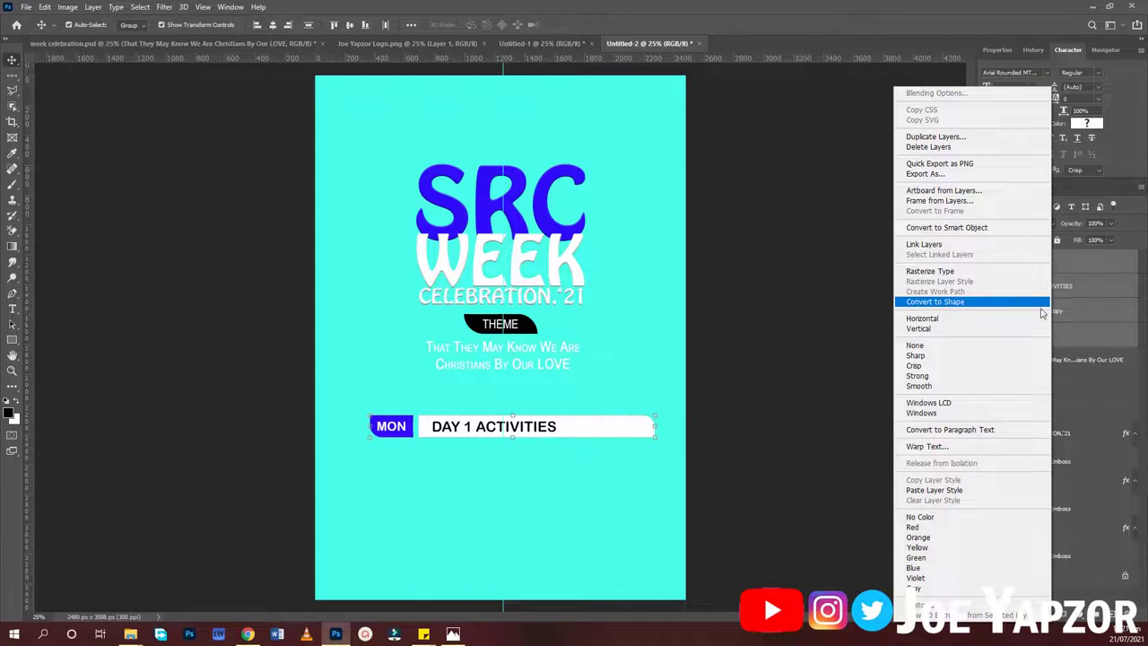
{"action": "left_click", "coordinate": [1093, 349]}
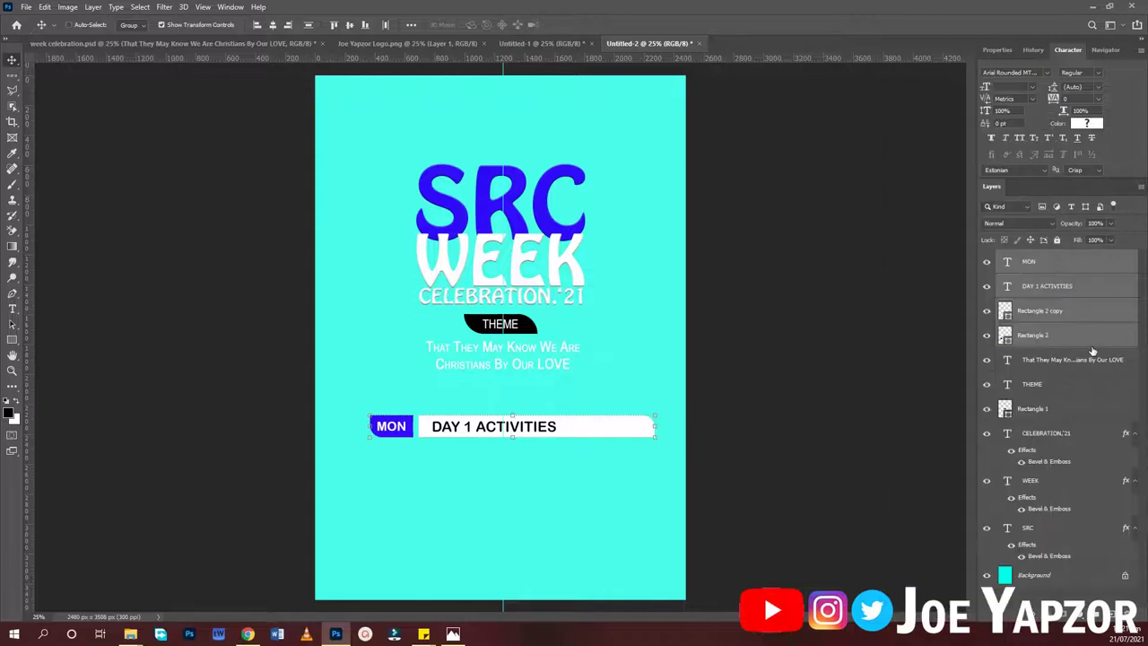
{"action": "key", "text": "ctrl+g"}
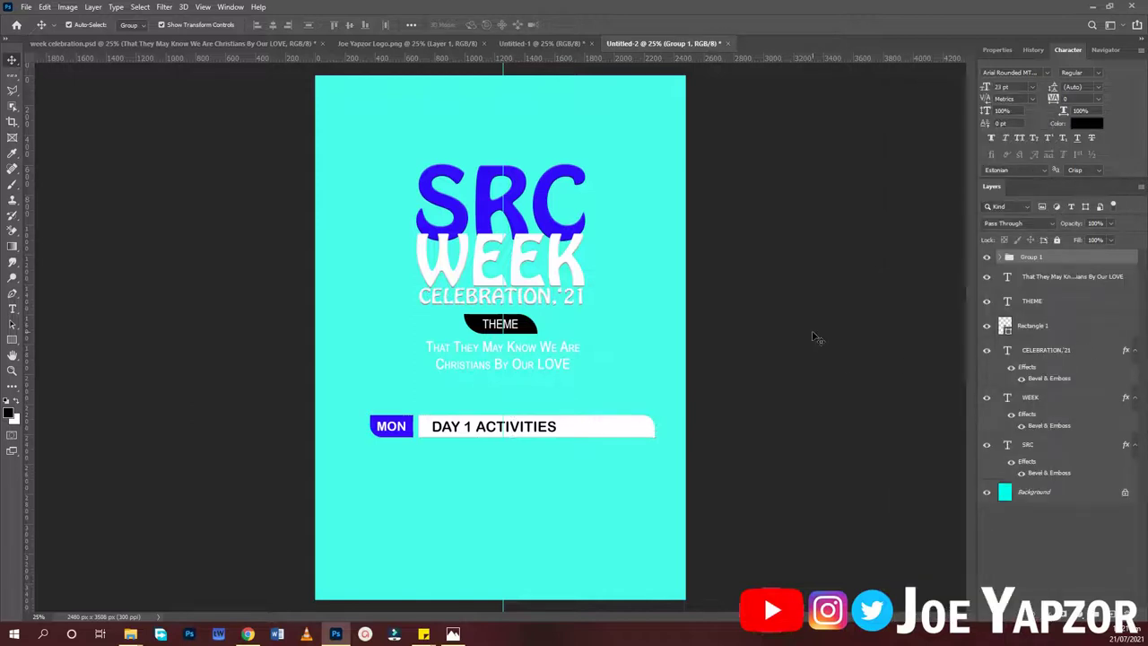
Step: Duplicate the MON bar group six times down the lower part of the flyer, making seven bars
{"action": "left_click_drag", "start_coordinate": [558, 426], "coordinate": [568, 501]}
{"action": "left_click_drag", "start_coordinate": [568, 500], "coordinate": [533, 524]}
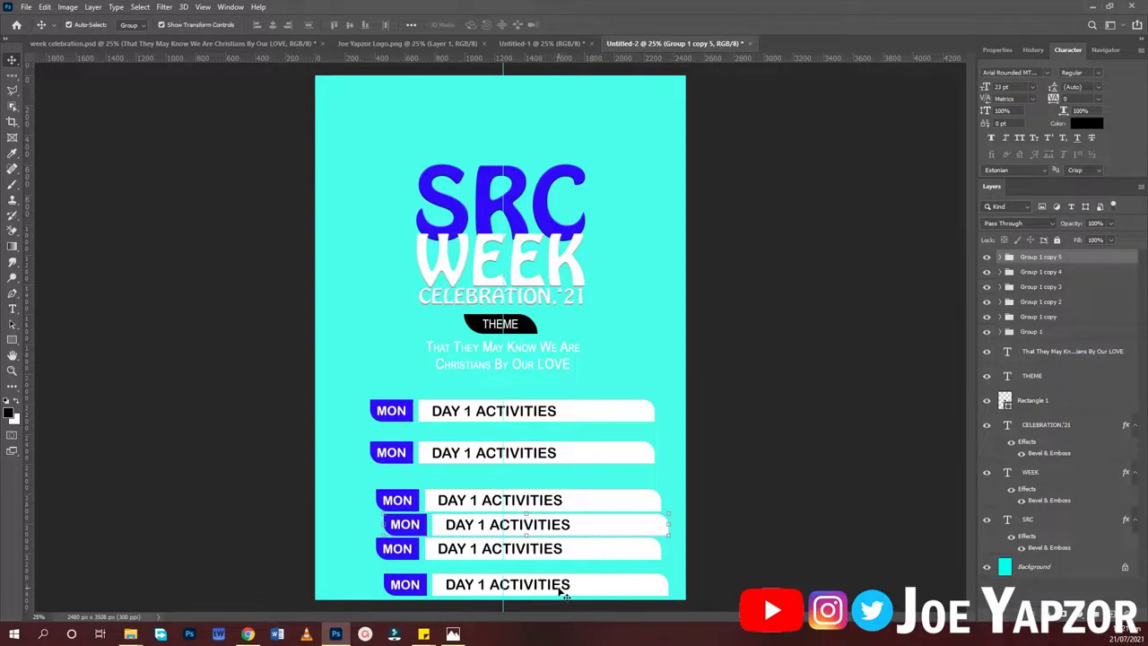
{"action": "left_click_drag", "start_coordinate": [563, 593], "coordinate": [563, 571]}
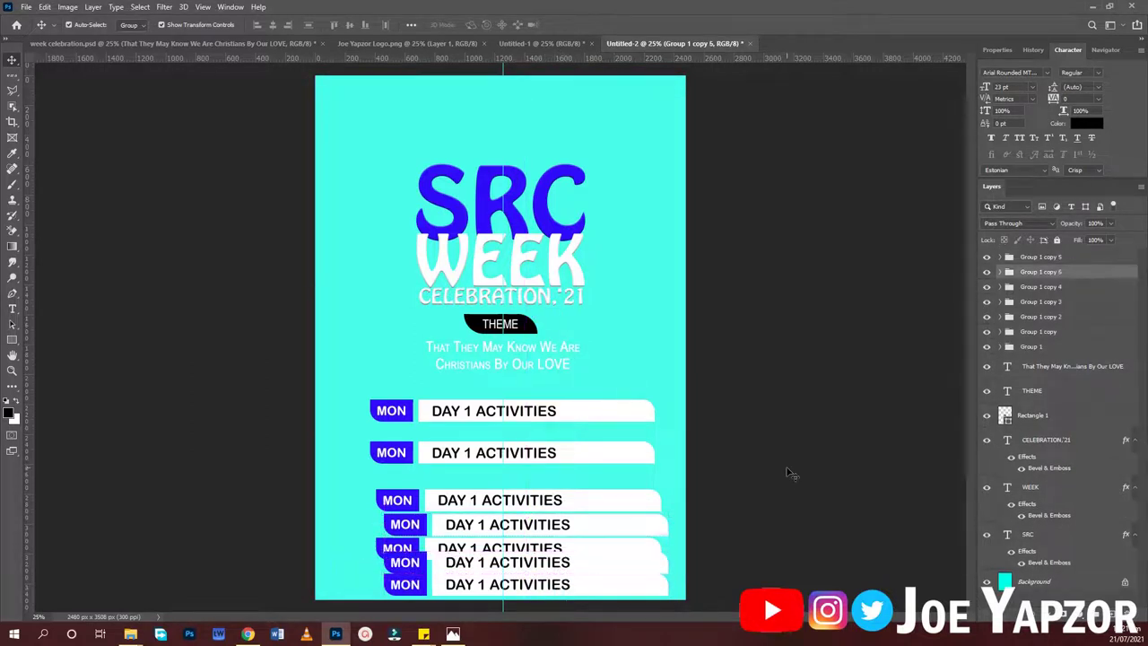
Step: Align all seven bar groups on their horizontal centres and distribute them evenly in the vertical direction
{"action": "left_click", "coordinate": [789, 473]}
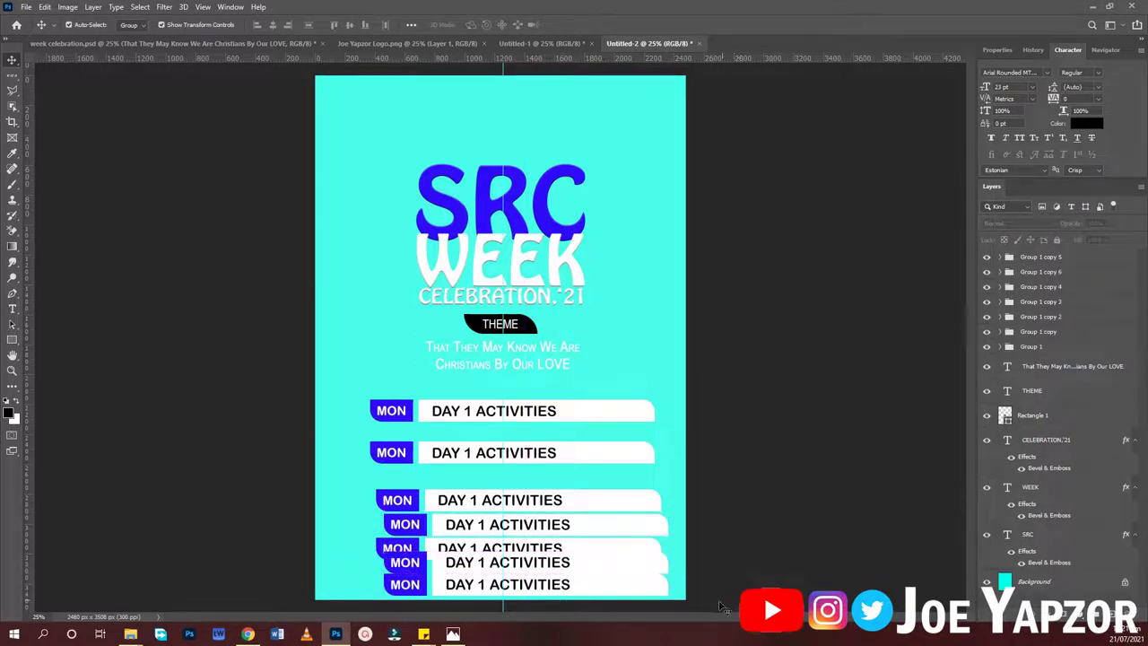
{"action": "left_click_drag", "start_coordinate": [686, 599], "coordinate": [378, 410]}
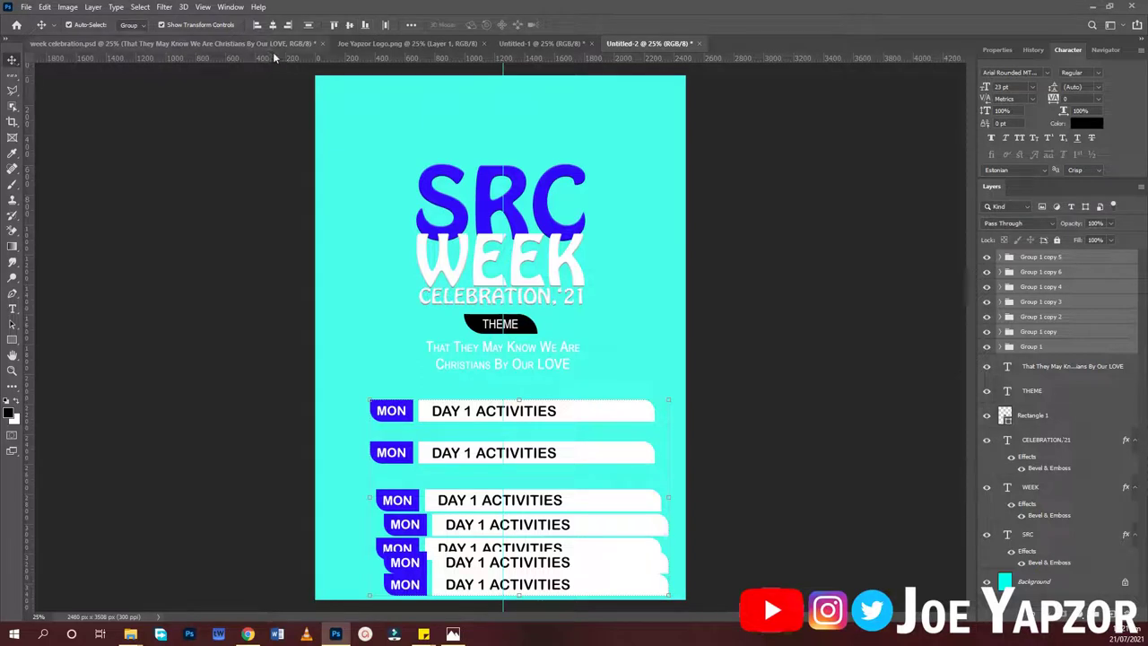
{"action": "left_click", "coordinate": [273, 25]}
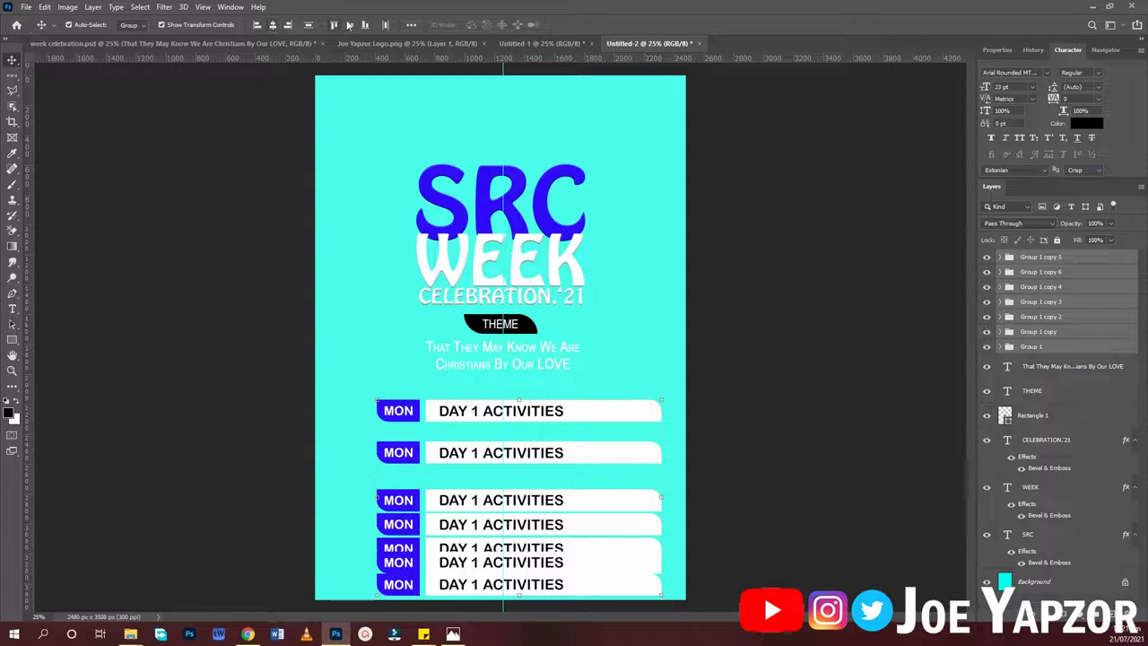
{"action": "left_click", "coordinate": [307, 26]}
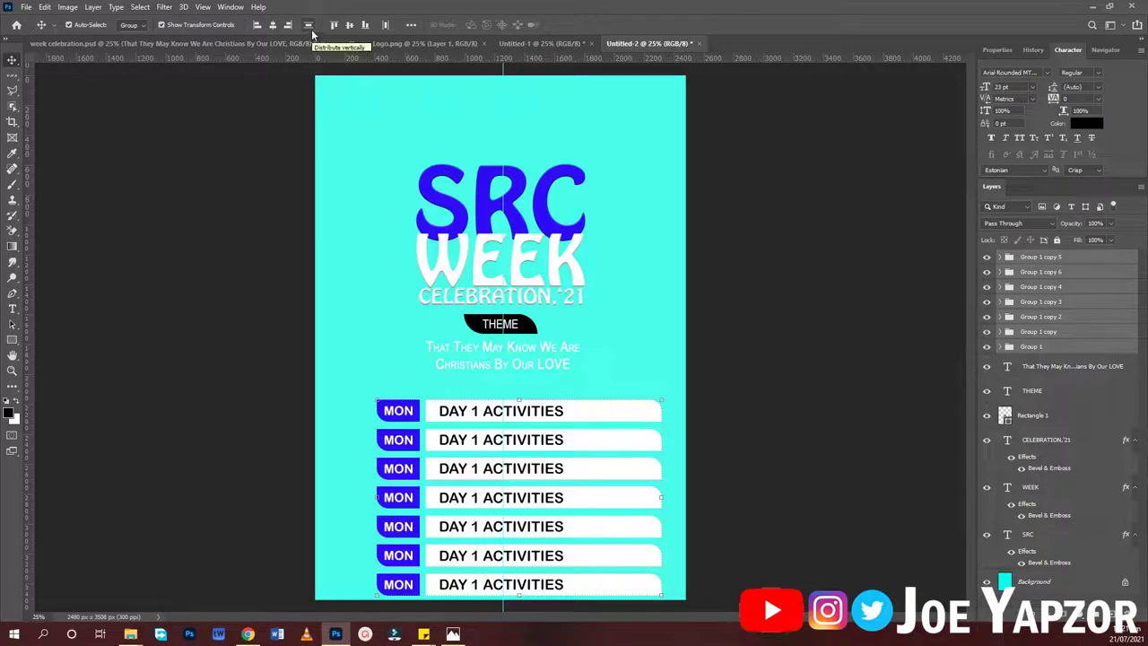
Step: Move the lower bars up from the page's bottom edge, then realign all seven on their horizontal centres and redistribute them vertically
{"action": "left_click", "coordinate": [777, 519]}
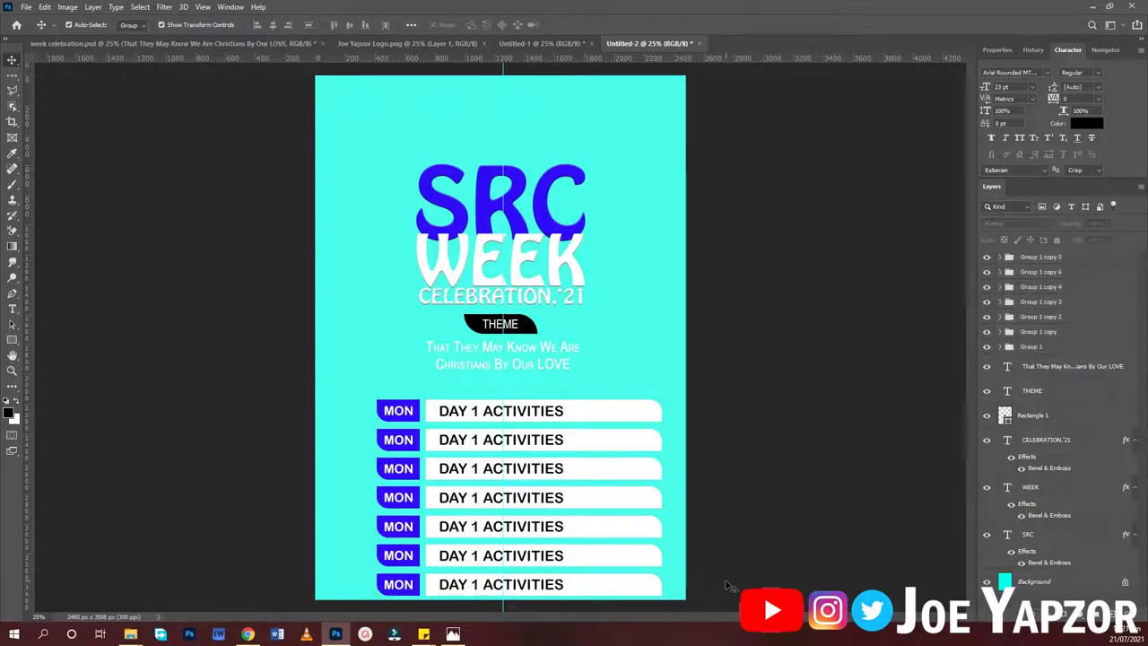
{"action": "left_click_drag", "start_coordinate": [725, 584], "coordinate": [521, 503]}
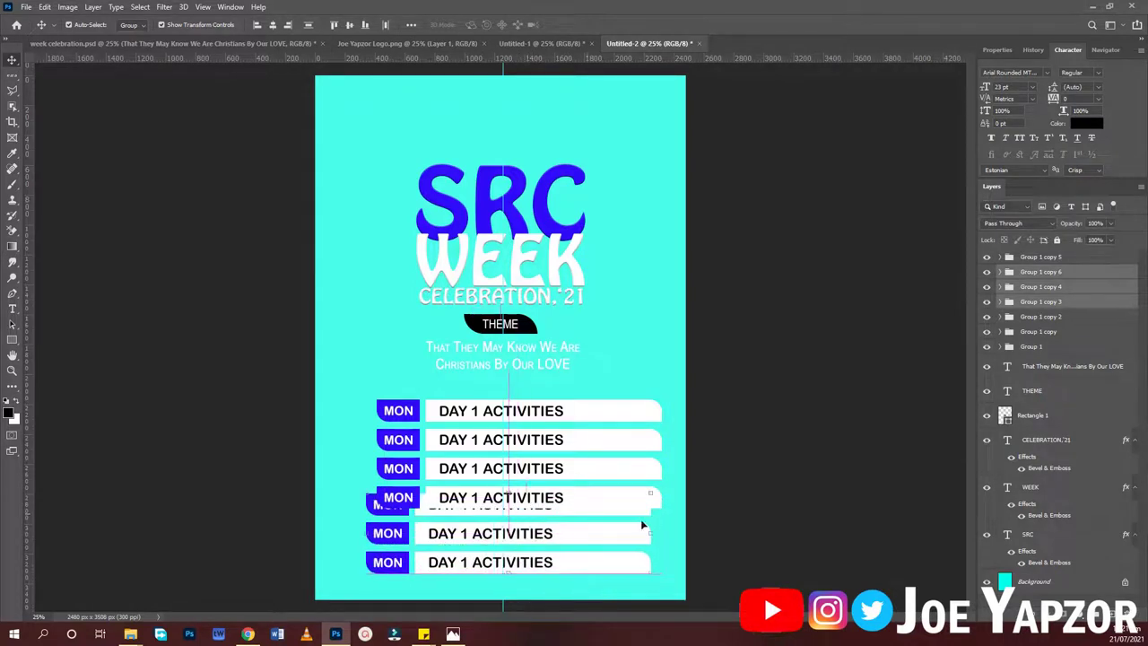
{"action": "left_click_drag", "start_coordinate": [744, 332], "coordinate": [485, 612]}
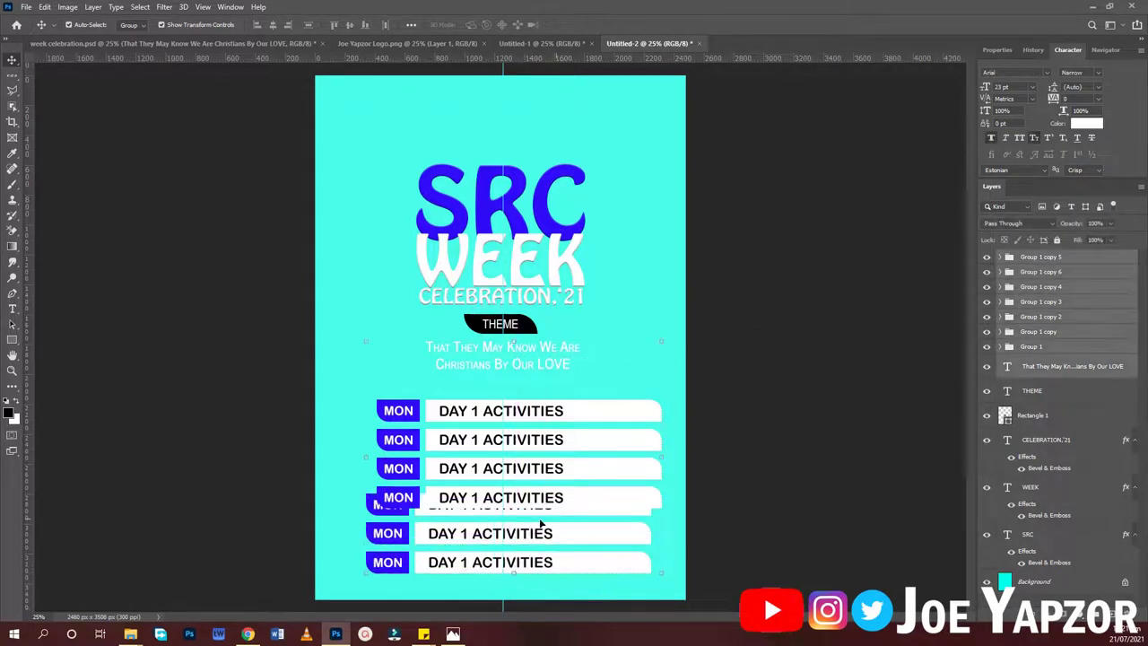
{"action": "left_click_drag", "start_coordinate": [572, 607], "coordinate": [590, 380]}
{"action": "left_click", "coordinate": [272, 25]}
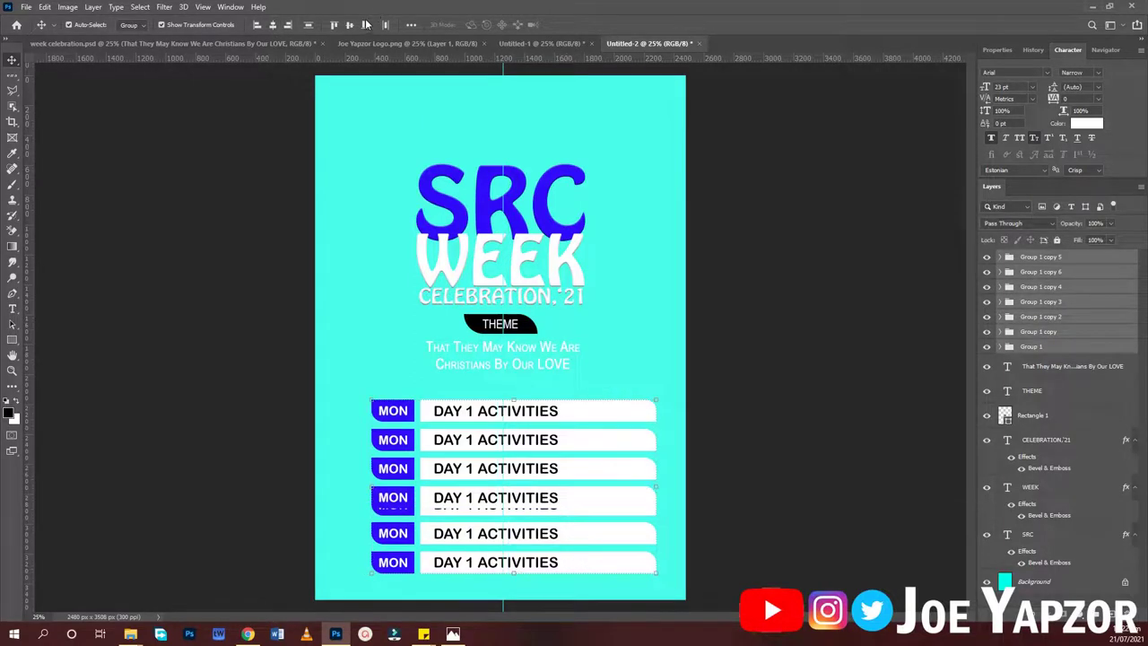
{"action": "left_click", "coordinate": [308, 25]}
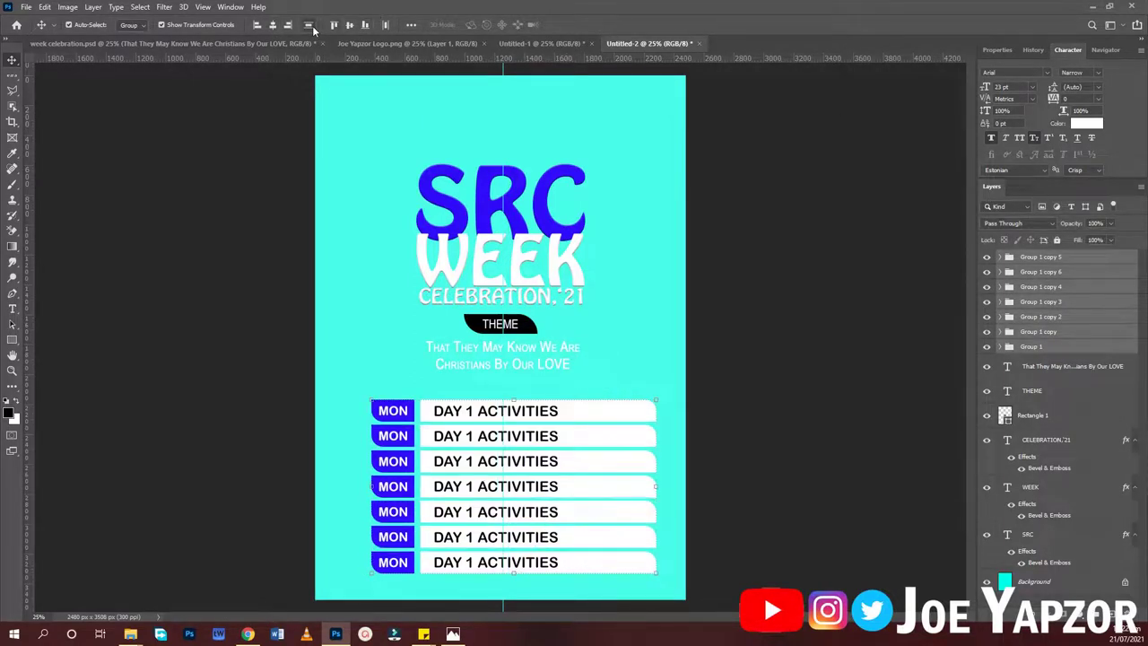
Step: Nudge the stack of seven bars up closer to the theme text and shift it slightly to the left
{"action": "key", "text": "Up"}
{"action": "key", "text": "Up"}
{"action": "key", "text": "Up"}
{"action": "key", "text": "Up"}
{"action": "key", "text": "Up"}
{"action": "key", "text": "Up"}
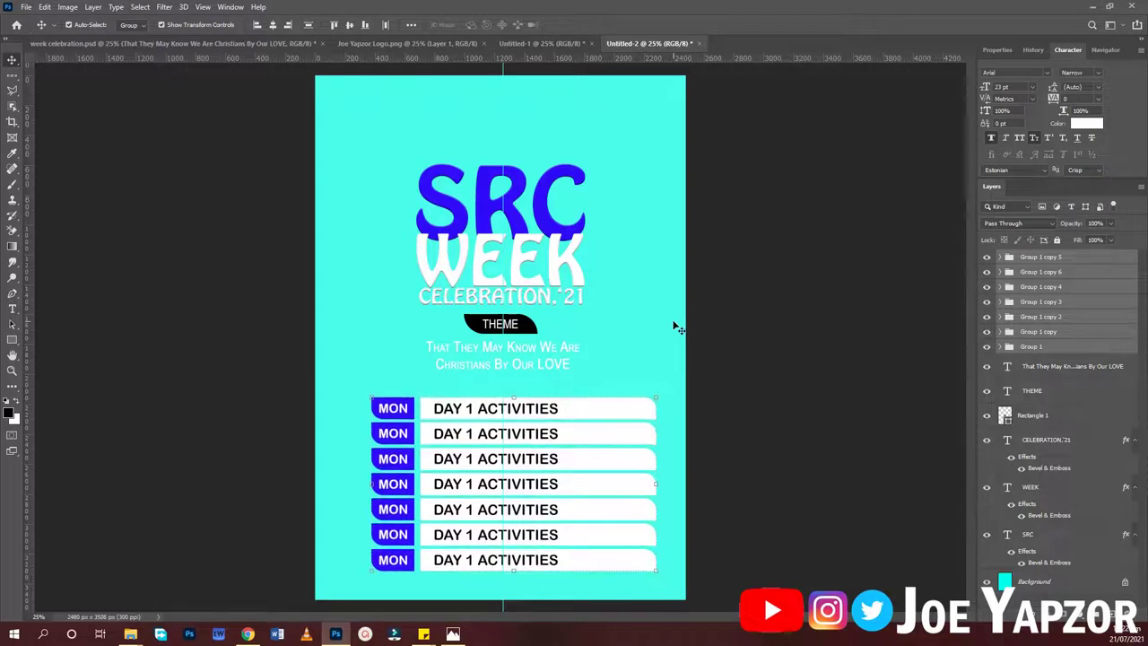
{"action": "key", "text": "Up"}
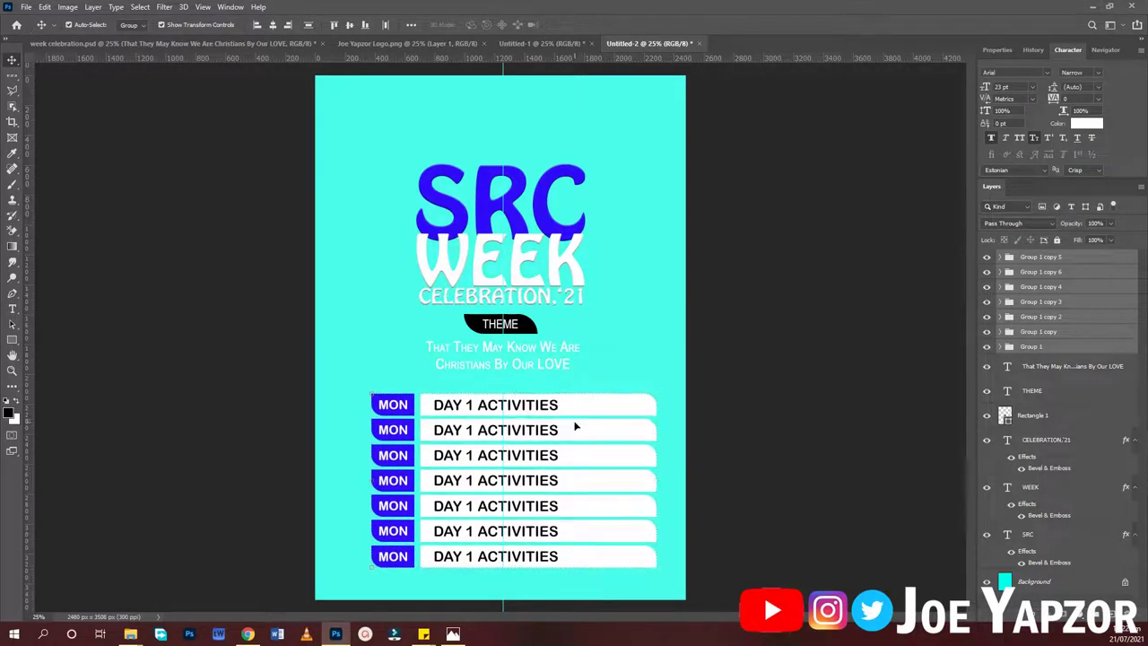
{"action": "left_click_drag", "start_coordinate": [576, 428], "coordinate": [573, 428]}
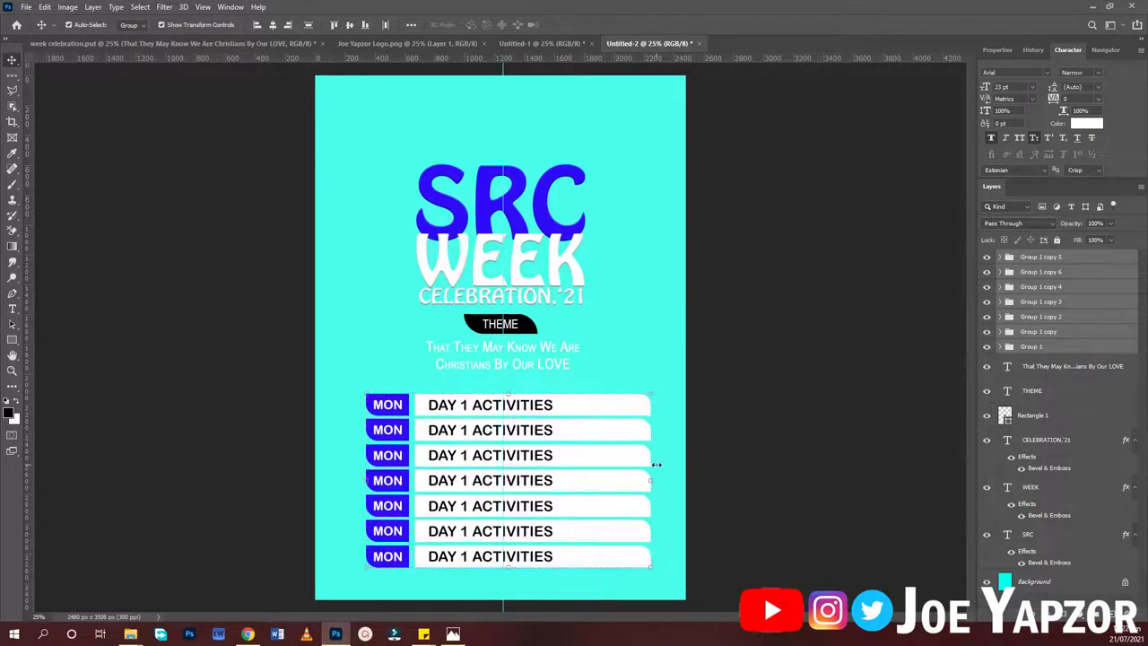
Step: Widen the seven bars to 105.25% of their width, commit the transform, and shift the stack left to centre it on the page
{"action": "mouse_move", "coordinate": [655, 475]}
{"action": "left_mouse_down"}
{"action": "mouse_move", "coordinate": [671, 459]}
{"action": "mouse_move", "coordinate": [668, 473]}
{"action": "left_mouse_up"}
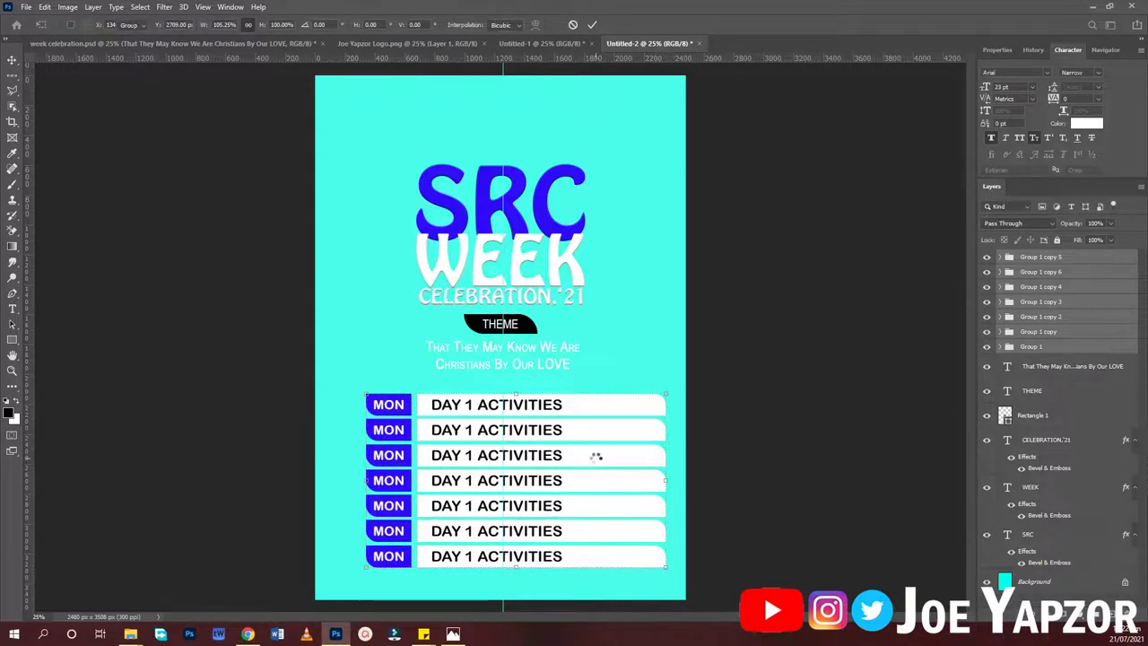
{"action": "key", "text": "Return"}
{"action": "left_click_drag", "start_coordinate": [592, 456], "coordinate": [588, 461]}
{"action": "left_click", "coordinate": [854, 432]}
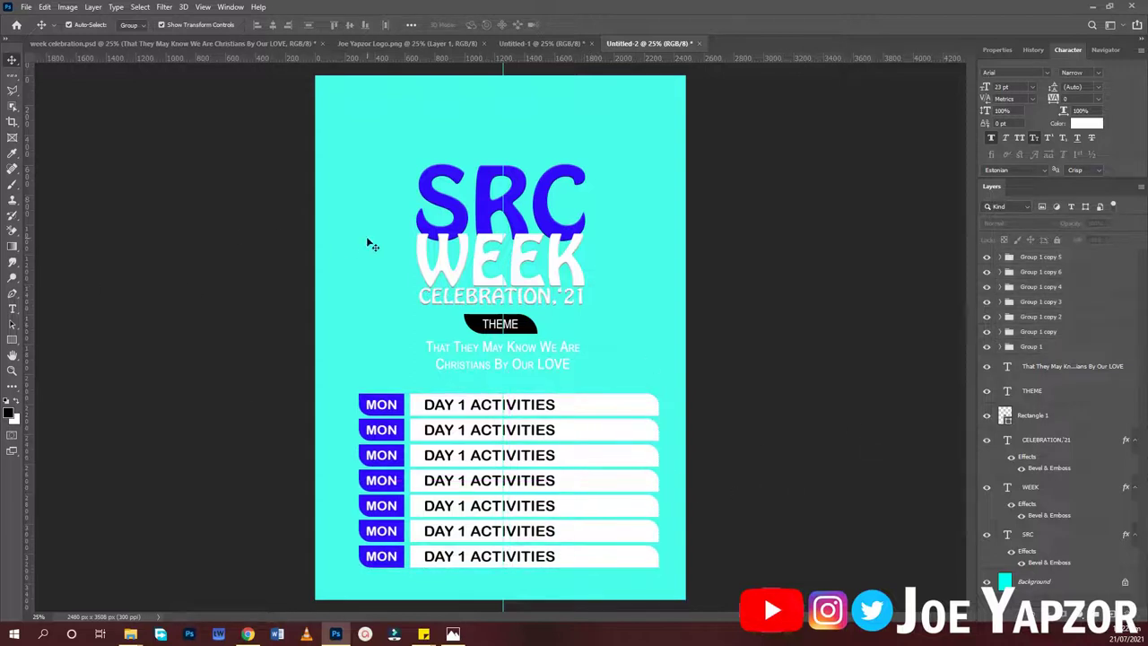
Step: Add a new text line above the SRC title reading THE WORD IN US
{"action": "key", "text": "t"}
{"action": "left_click", "coordinate": [403, 115]}
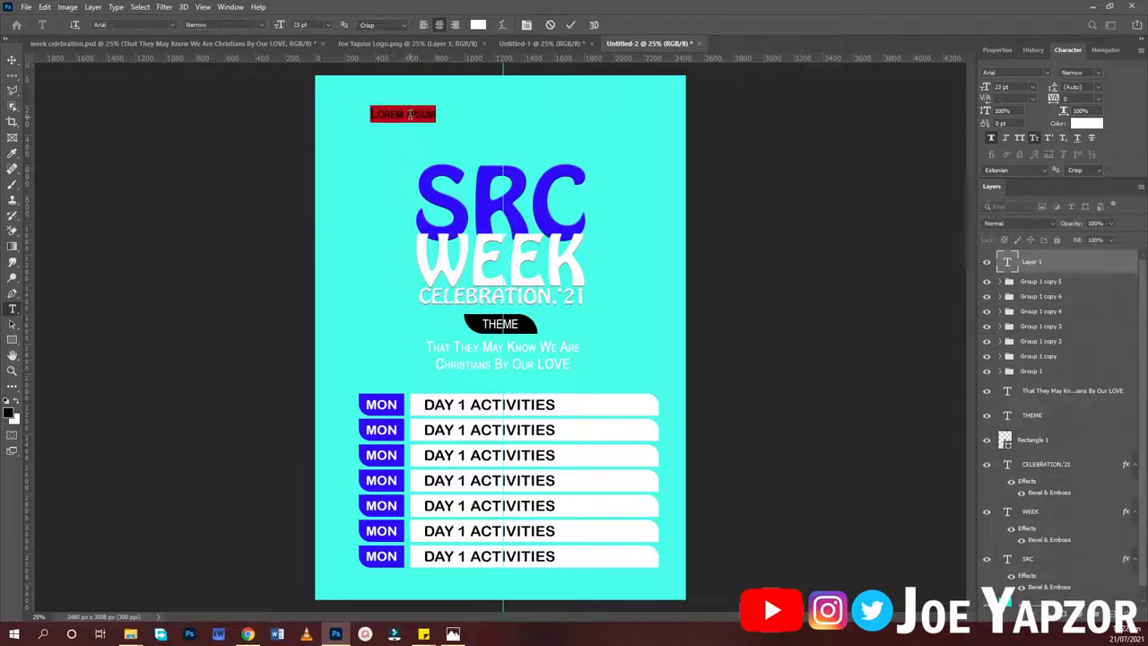
{"action": "type", "text": "JOE YAPZ"}
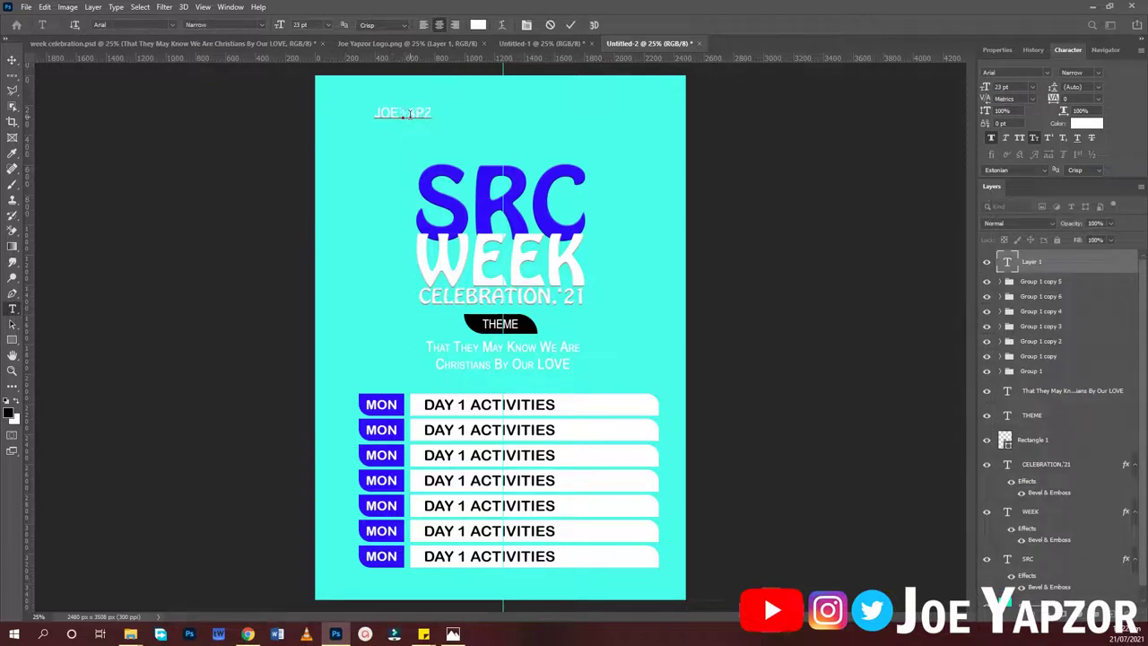
{"action": "key", "text": "BackSpace"}
{"action": "key", "text": "BackSpace"}
{"action": "key", "text": "BackSpace"}
{"action": "type", "text": "YA"}
{"action": "key", "text": "ctrl+a"}
{"action": "type", "text": "THE WORD I US"}
{"action": "key", "text": "BackSpace"}
{"action": "key", "text": "BackSpace"}
{"action": "type", "text": "L"}
{"action": "key", "text": "BackSpace"}
{"action": "type", "text": "N US"}
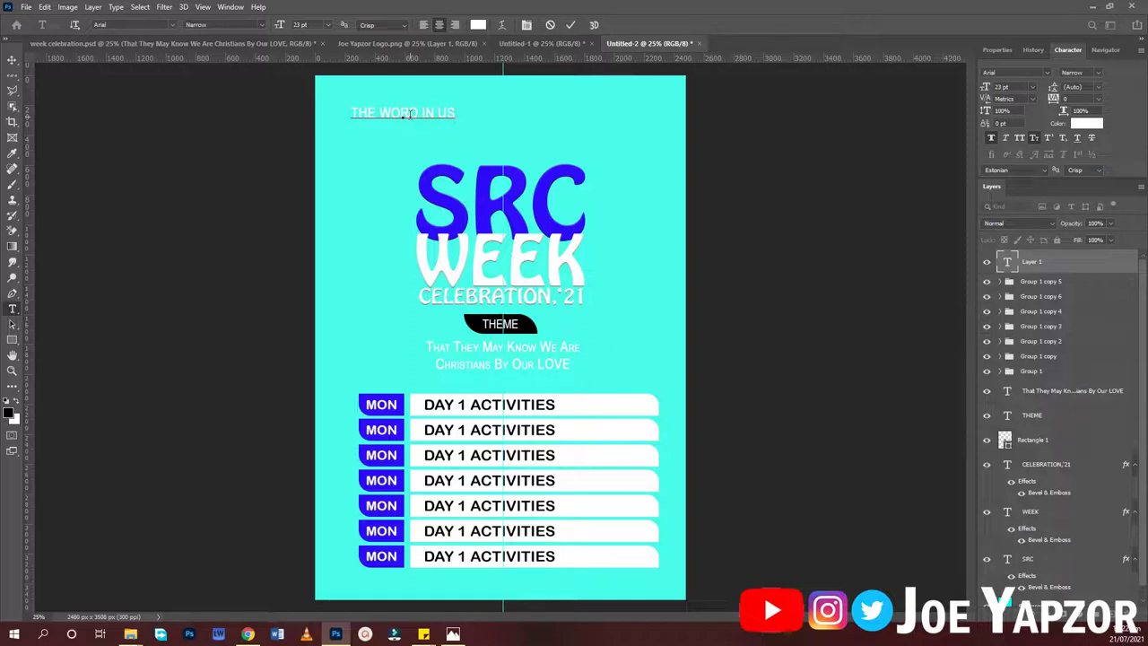
Step: Add the channel name in capitals as a second line under THE WORD IN US and commit the text
{"action": "type", "text": "JOE YAPZOR ©"}
{"action": "type", "text": "HA"}
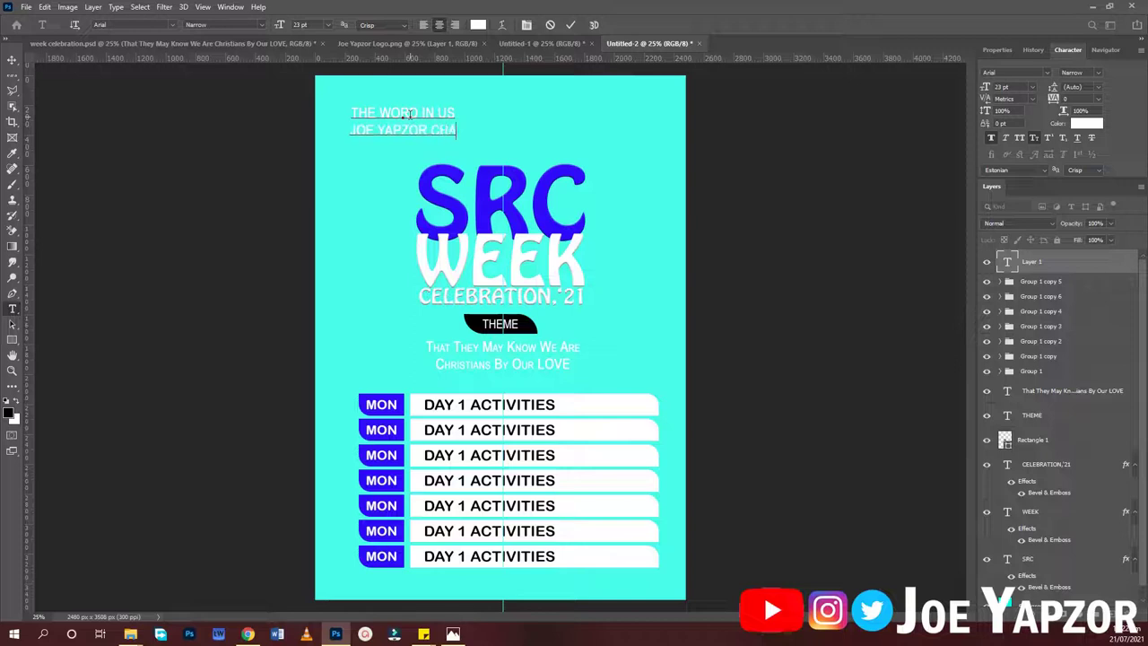
{"action": "type", "text": "P"}
{"action": "type", "text": "NE"}
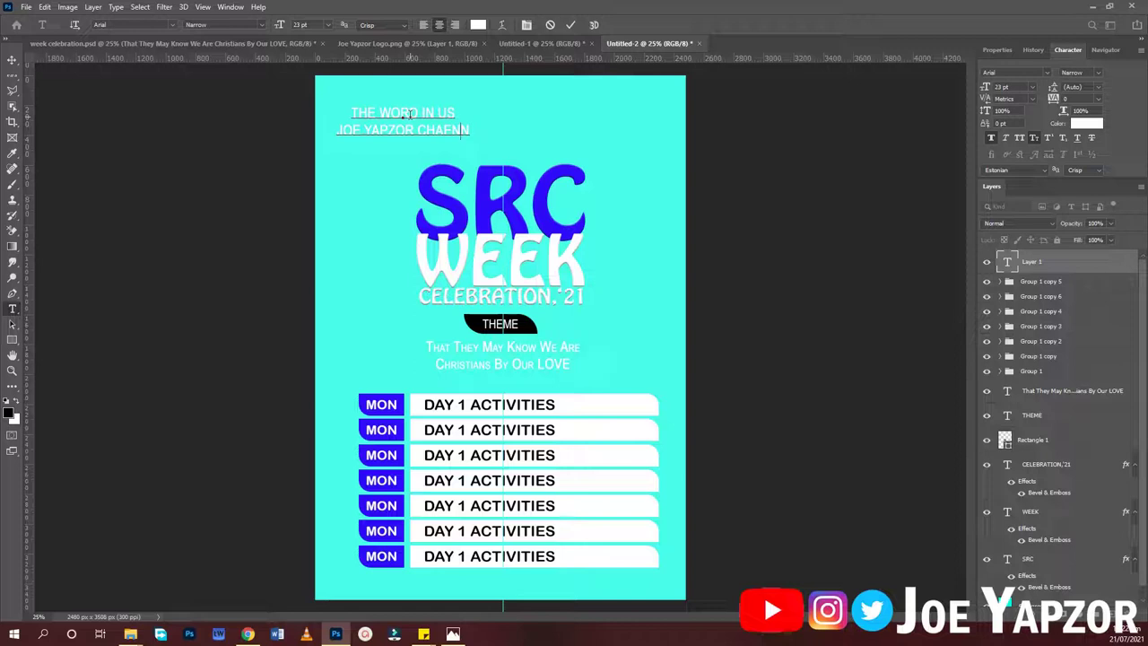
{"action": "key", "text": "BackSpace"}
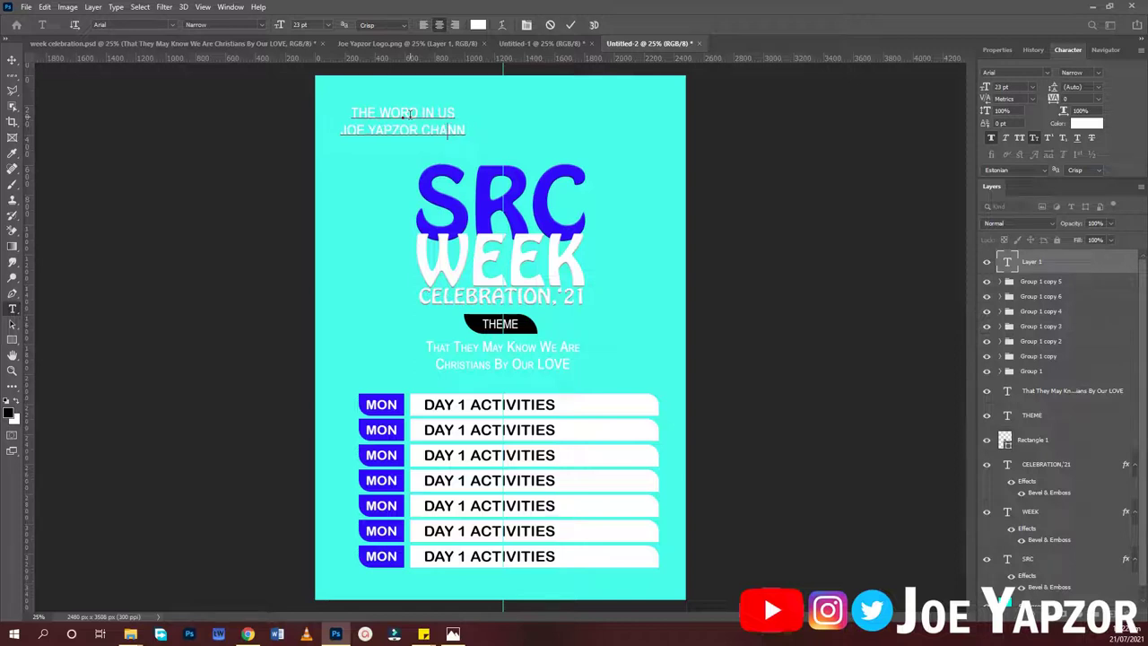
{"action": "type", "text": "EL"}
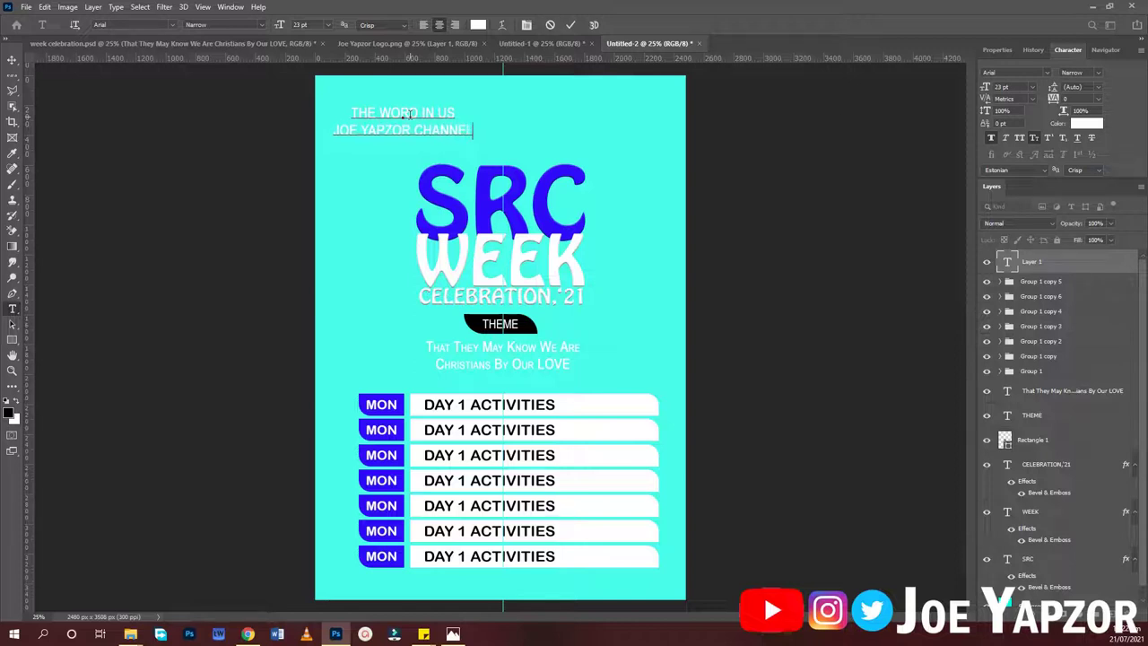
{"action": "key", "text": "ctrl+Return"}
Step: Select all of the two-line header text and set its colour to white, sampled from an activity bar
{"action": "key", "text": "ctrl+a"}
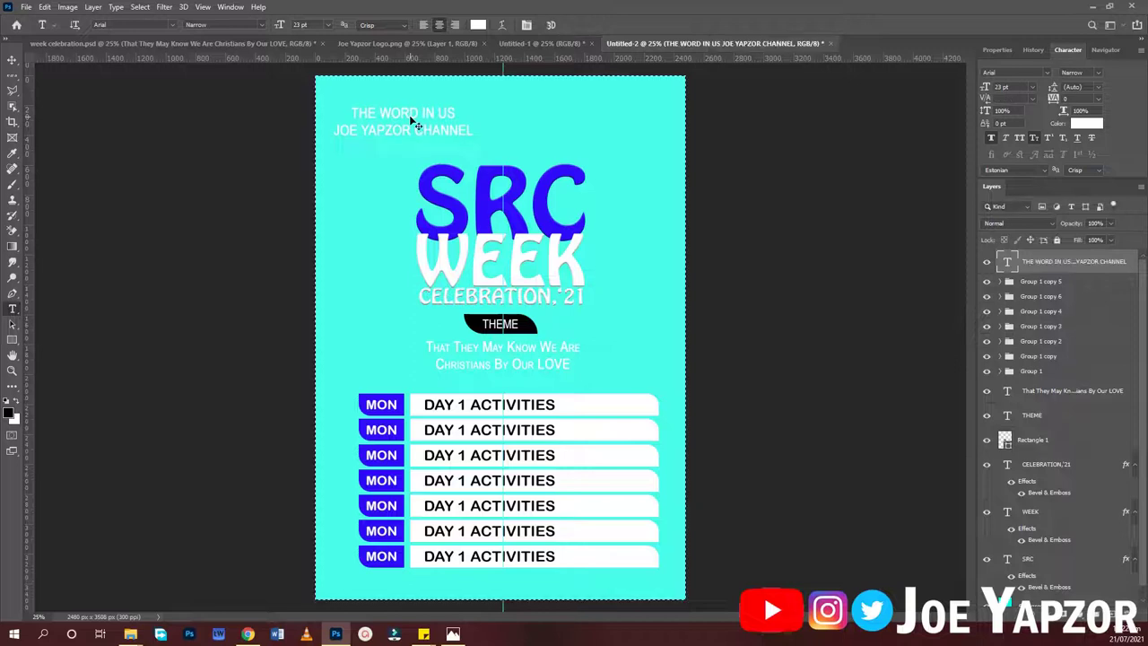
{"action": "left_click", "coordinate": [410, 119]}
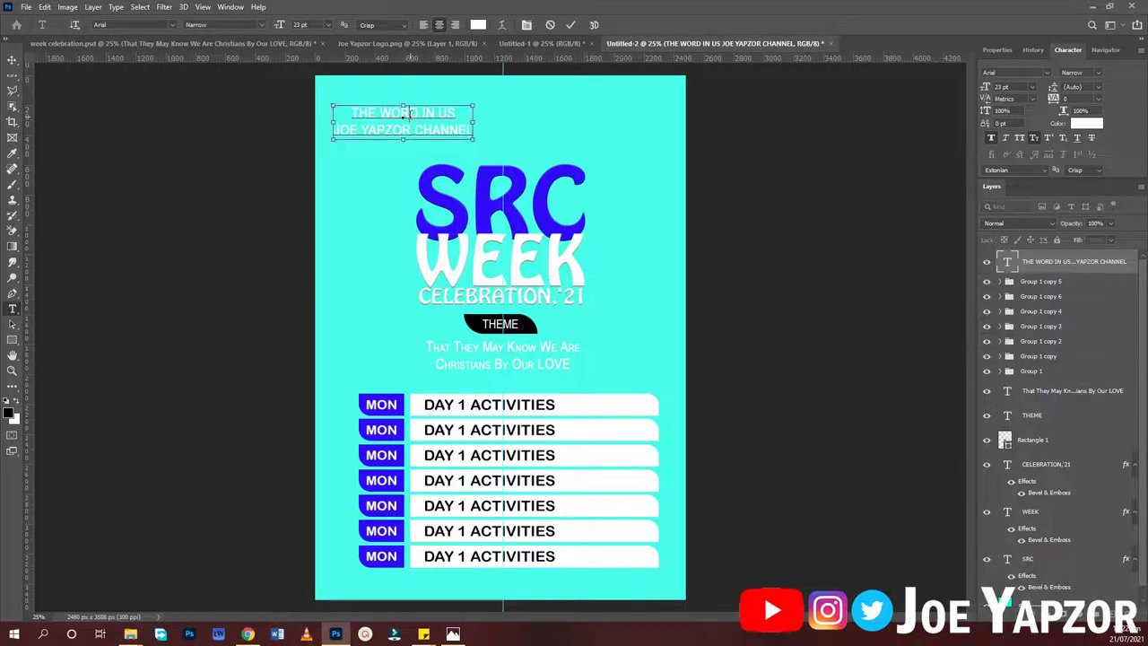
{"action": "key", "text": "ctrl+a"}
{"action": "left_click", "coordinate": [478, 25]}
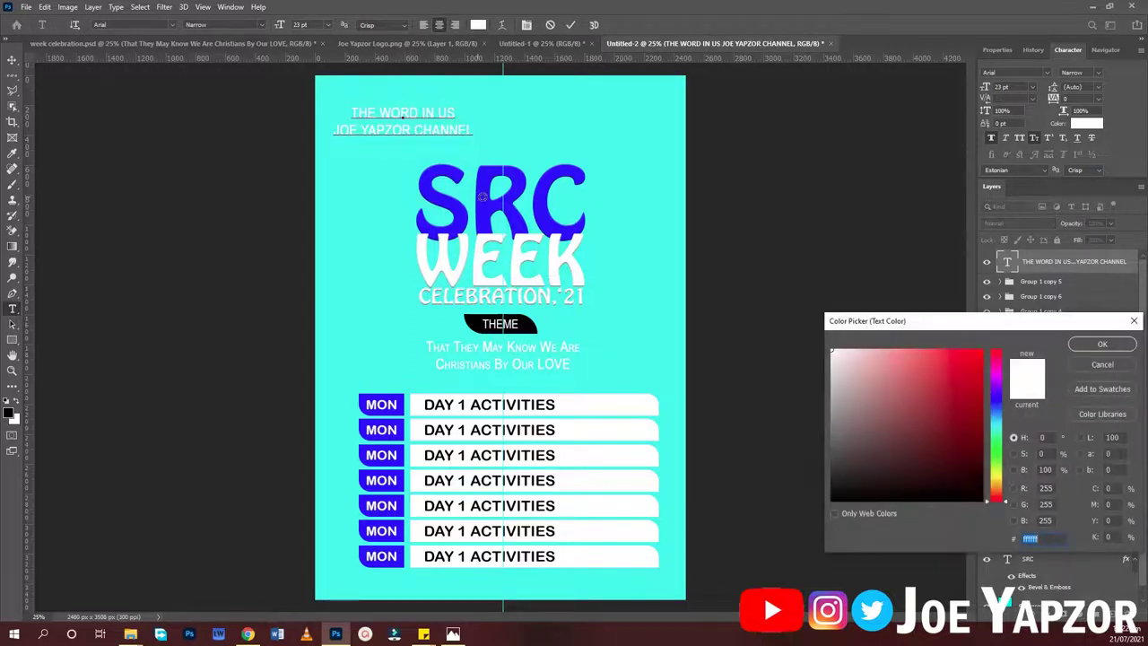
{"action": "left_click", "coordinate": [434, 196]}
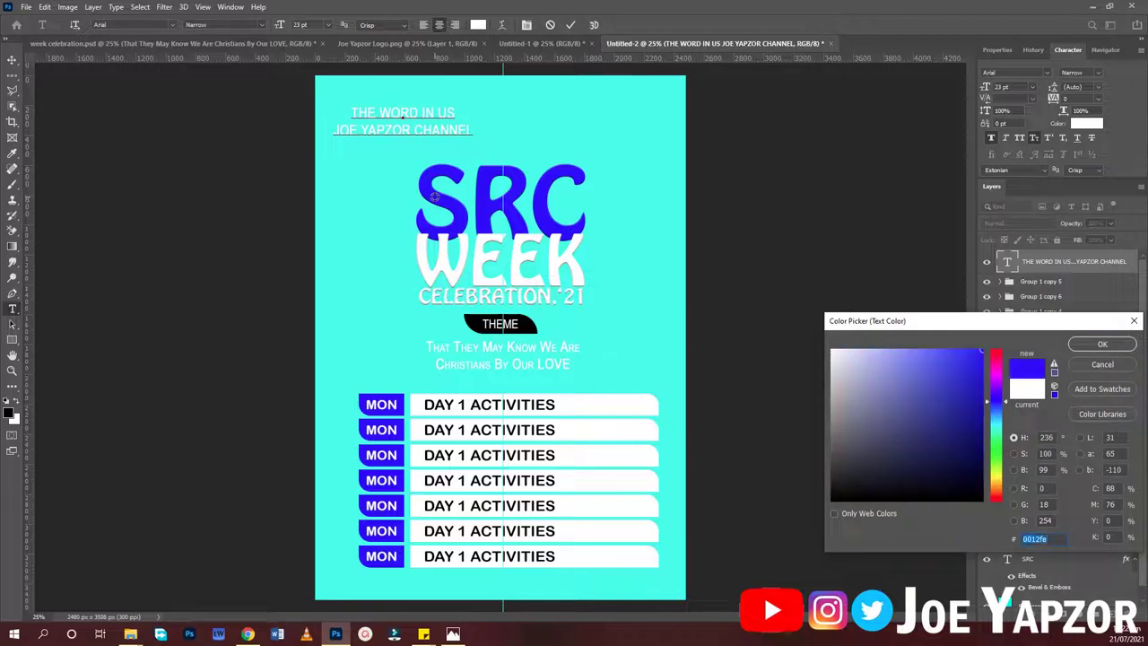
{"action": "left_click", "coordinate": [602, 401]}
{"action": "left_click", "coordinate": [1100, 343]}
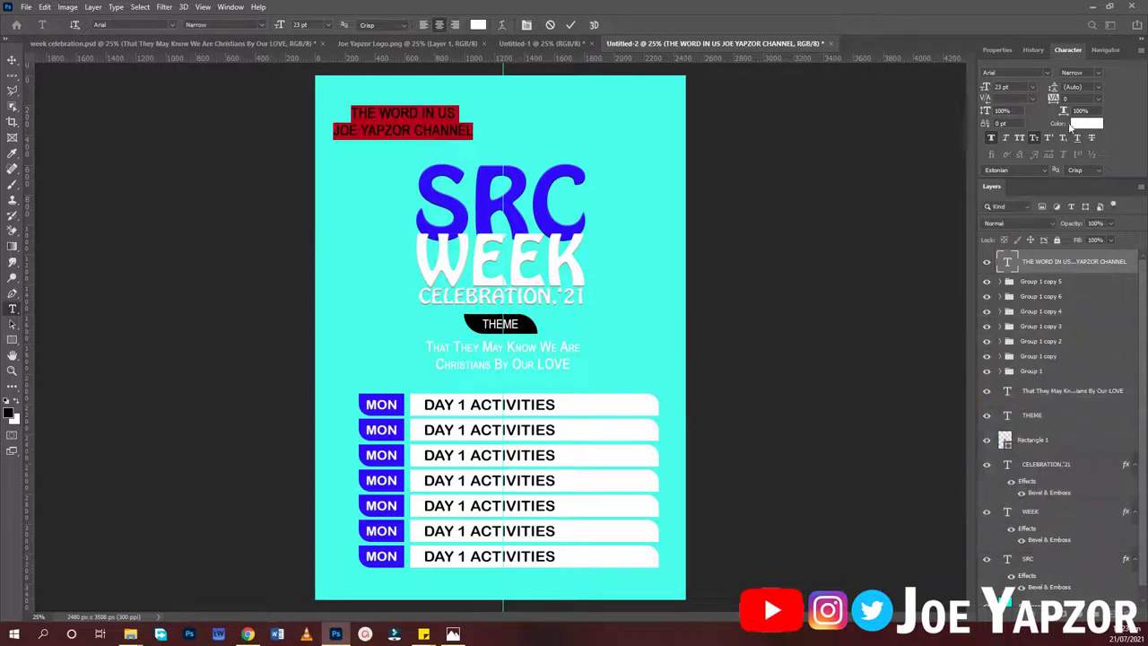
Step: Set the two-line header text to Agency FB Regular at 16 pt
{"action": "left_click", "coordinate": [124, 25]}
{"action": "type", "text": "ag"}
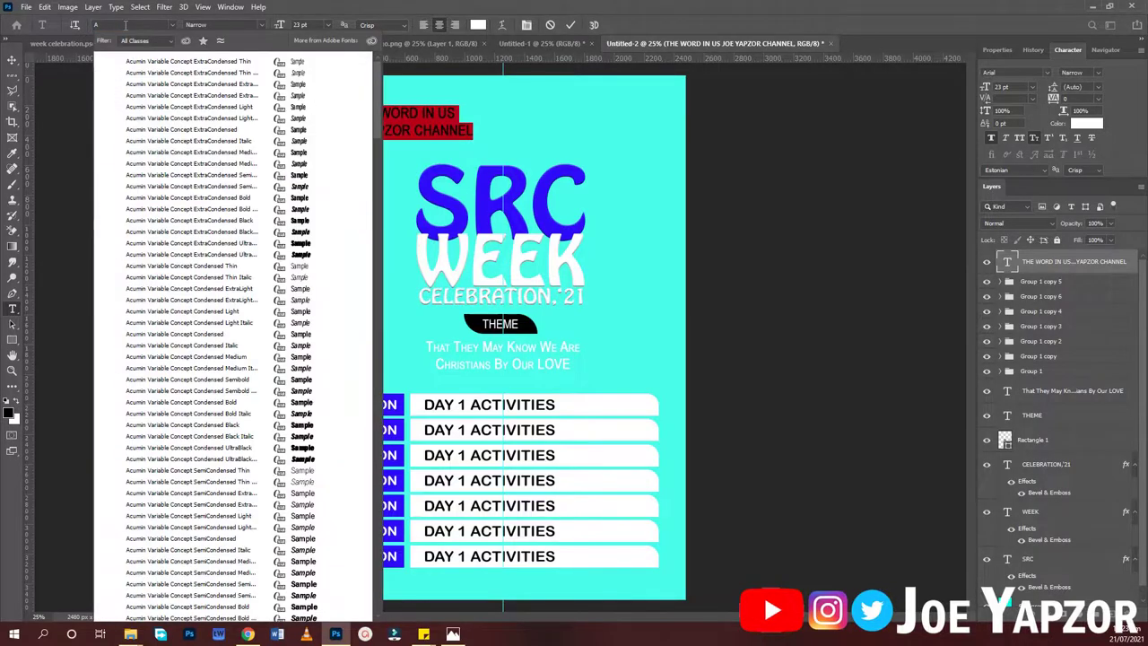
{"action": "type", "text": "ency FB"}
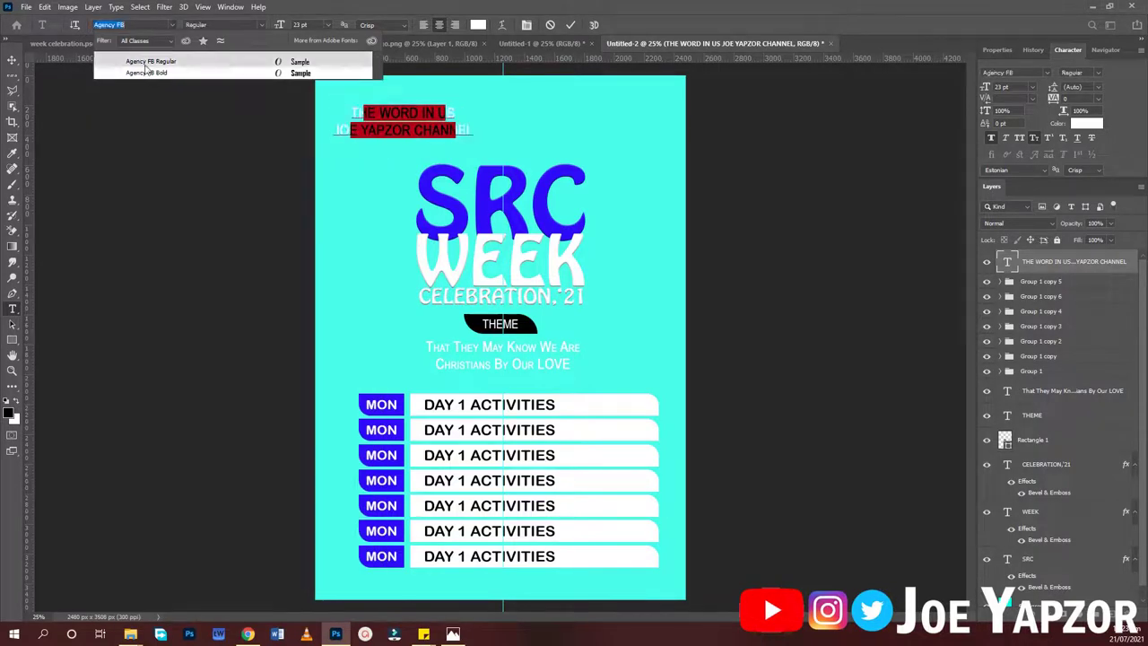
{"action": "key", "text": "Return"}
{"action": "key", "text": "Down"}
{"action": "key", "text": "Down"}
{"action": "key", "text": "Down"}
{"action": "key", "text": "Down"}
{"action": "key", "text": "Down"}
{"action": "key", "text": "Down"}
{"action": "key", "text": "Down"}
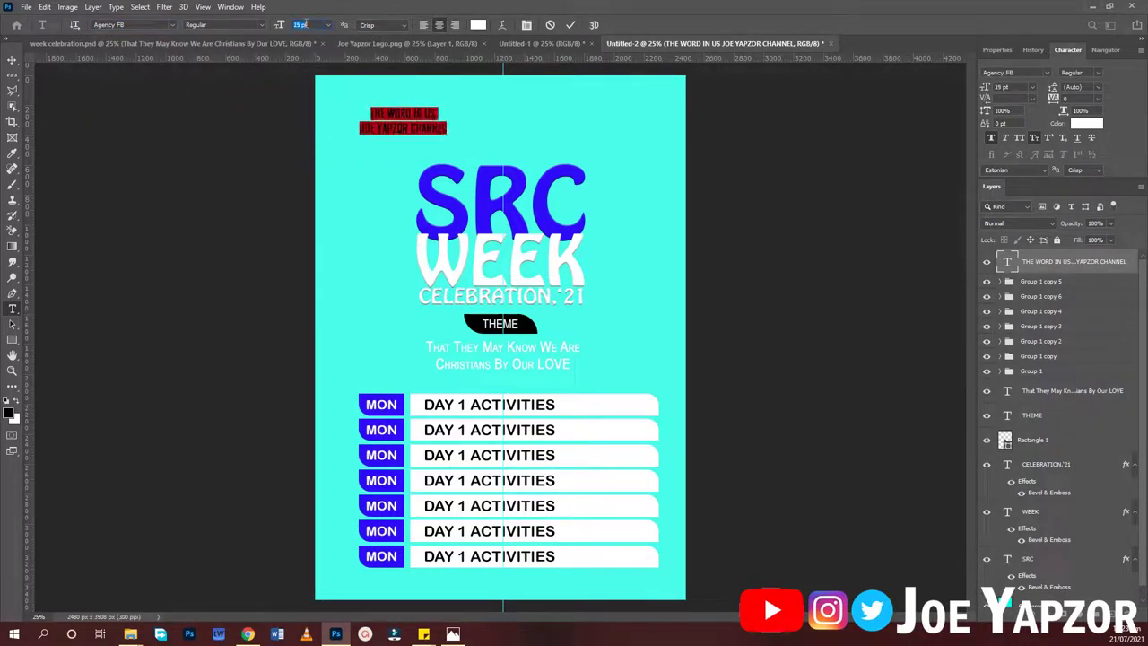
Step: Move the header text to the top centre of the page on the vertical guide, commit it and deselect it
{"action": "left_click_drag", "start_coordinate": [423, 161], "coordinate": [518, 148]}
{"action": "left_click", "coordinate": [570, 24]}
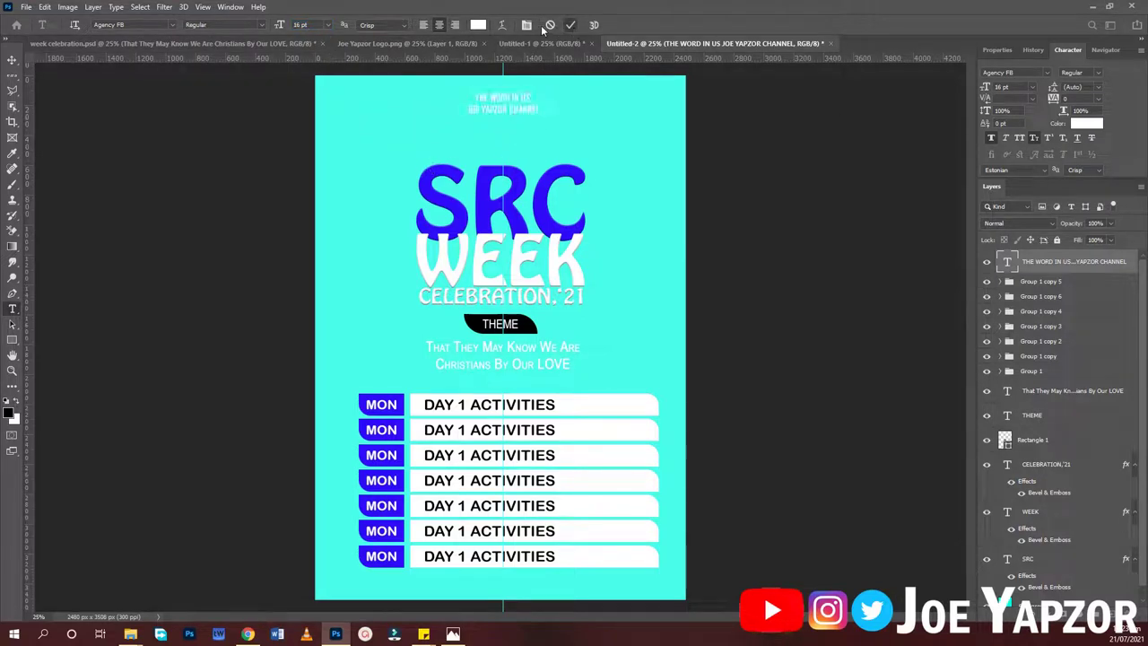
{"action": "left_click", "coordinate": [12, 59]}
{"action": "left_click", "coordinate": [206, 108]}
Step: Bring the round JY logo from its own document into the Untitled-2 flyer
{"action": "left_click", "coordinate": [401, 43]}
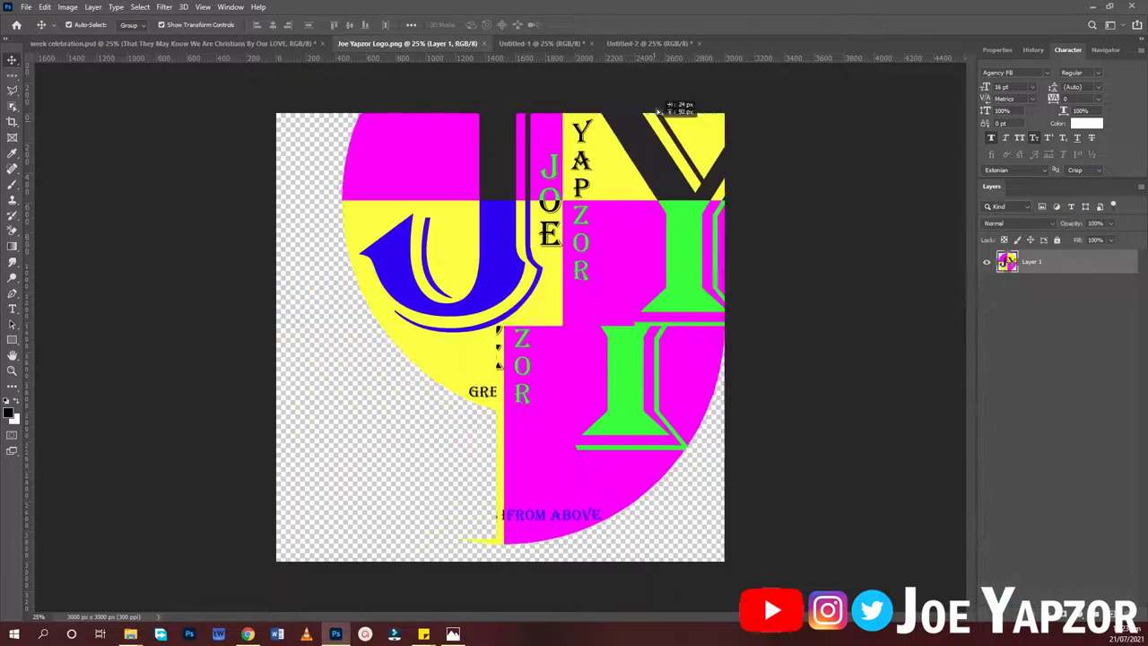
{"action": "left_click", "coordinate": [556, 43]}
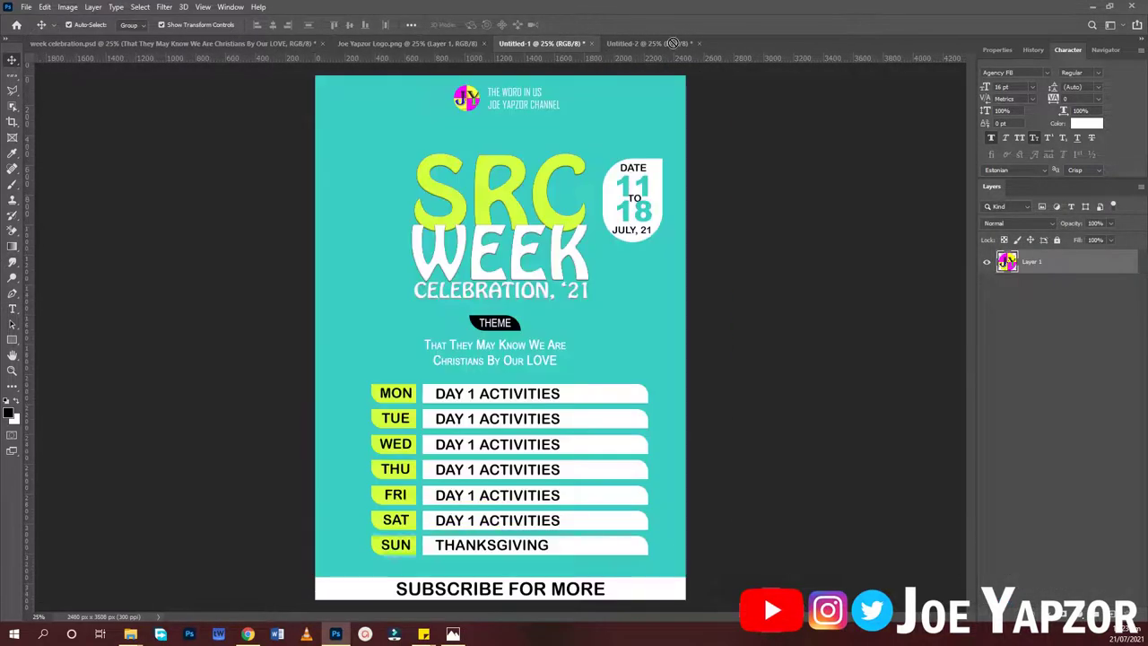
{"action": "left_click", "coordinate": [664, 44]}
{"action": "left_click_drag", "start_coordinate": [664, 45], "coordinate": [475, 145]}
Step: Scale the JY logo down to a small emblem and centre it just above the two-line header text
{"action": "key", "text": "ctrl+t"}
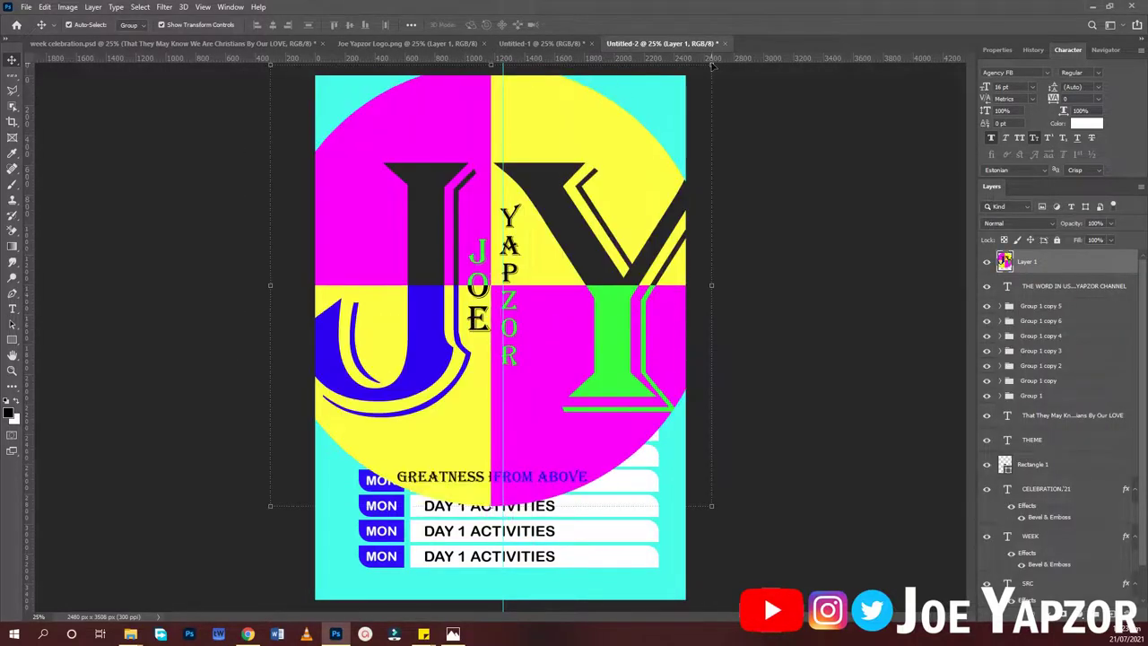
{"action": "left_click_drag", "start_coordinate": [679, 60], "coordinate": [526, 125]}
{"action": "left_click", "coordinate": [773, 143]}
{"action": "left_click", "coordinate": [743, 174]}
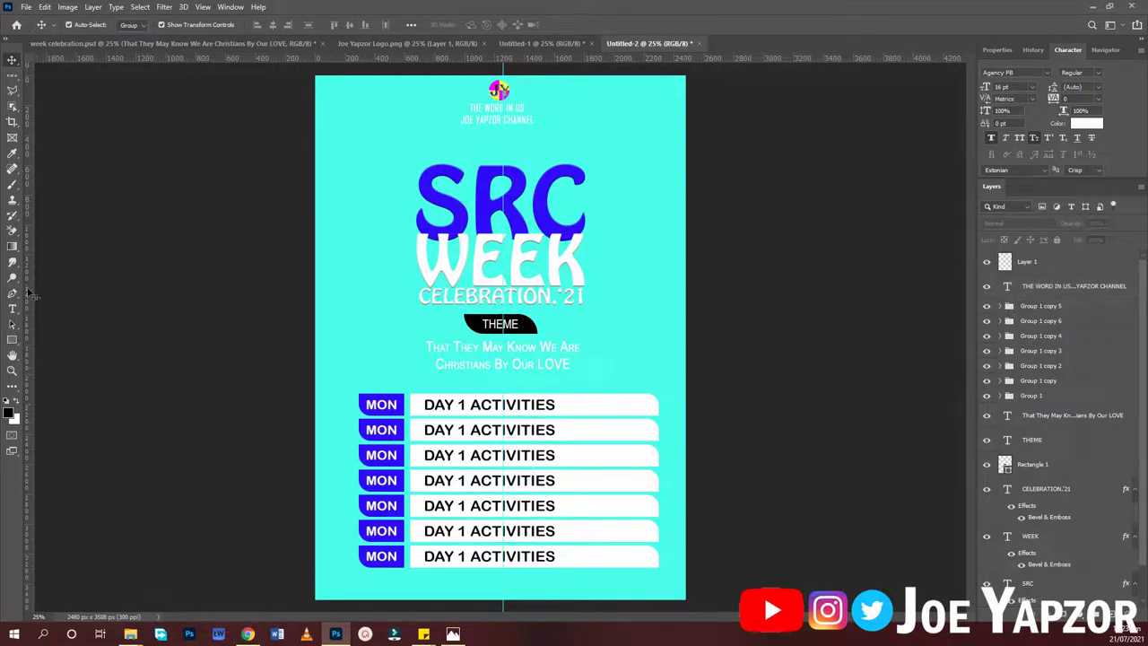
Step: Draw a black rectangle about 508 × 684 px beside the SRC title and round every corner except the upper right to 200 px
{"action": "left_click", "coordinate": [12, 340]}
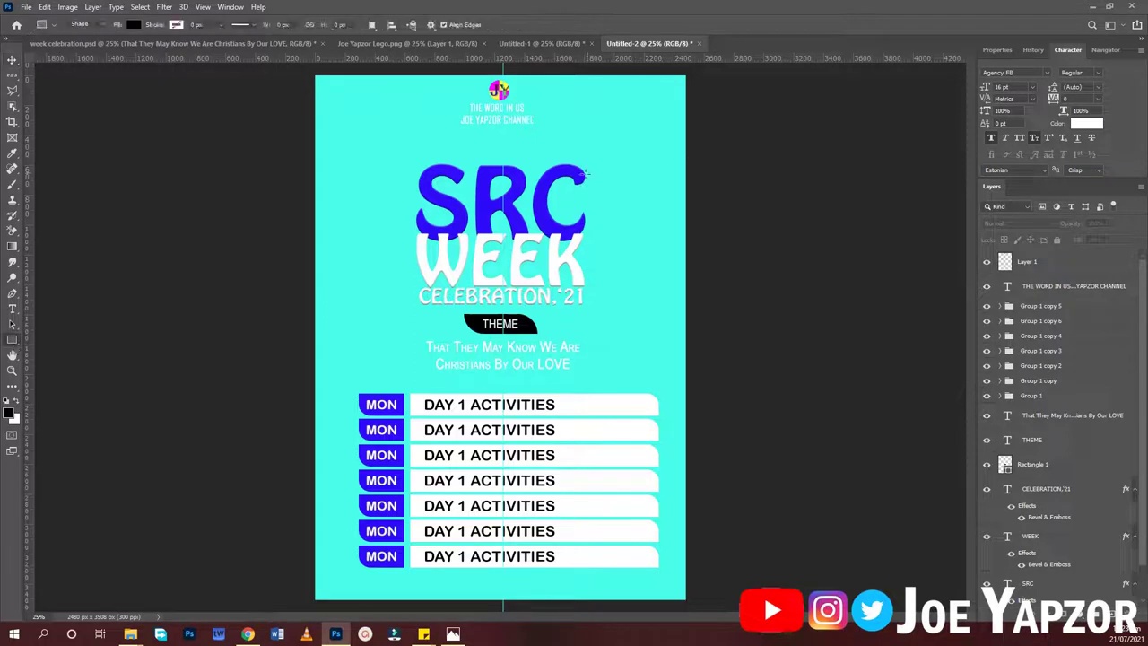
{"action": "left_click_drag", "start_coordinate": [592, 166], "coordinate": [668, 267]}
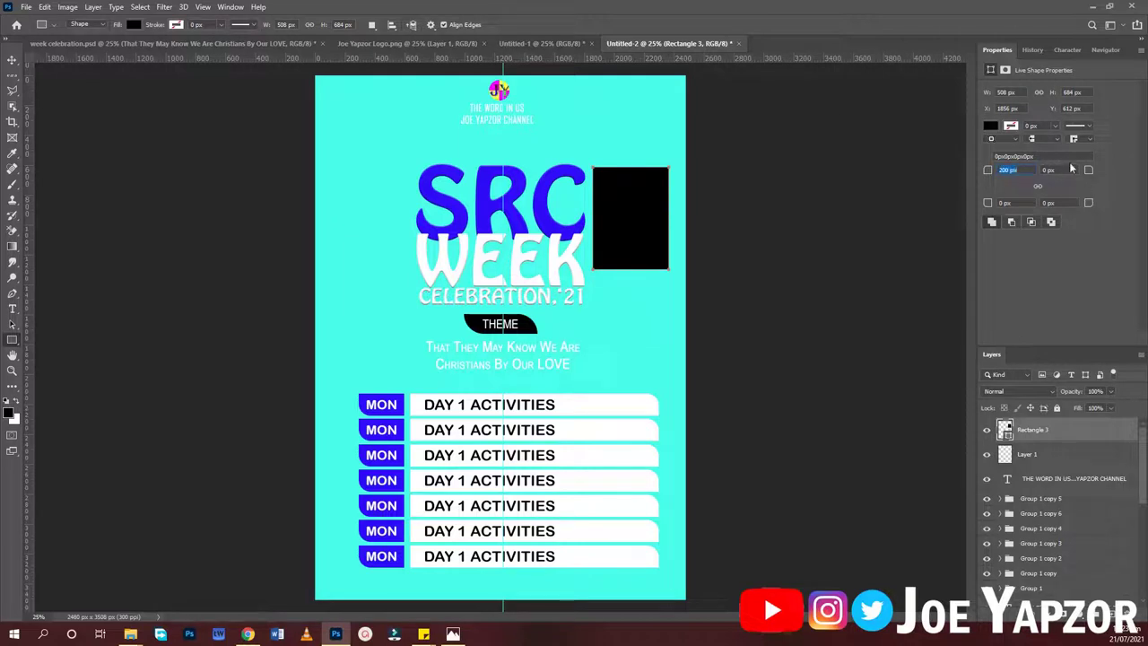
{"action": "left_click", "coordinate": [1005, 202]}
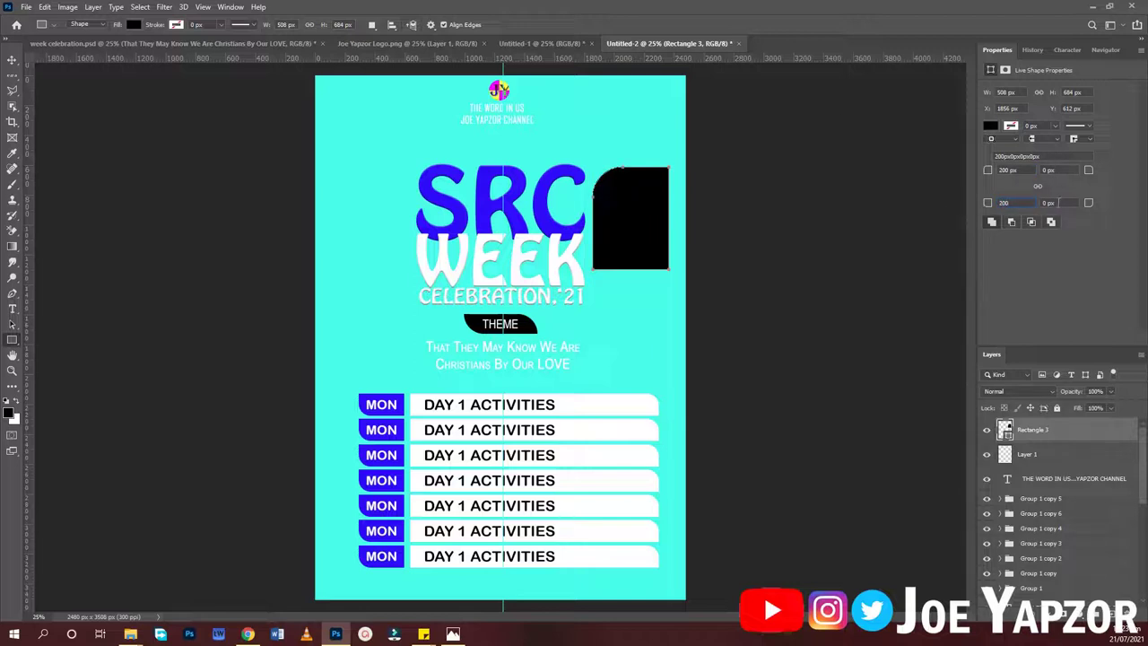
{"action": "type", "text": "200"}
{"action": "key", "text": "Tab"}
{"action": "type", "text": "2000"}
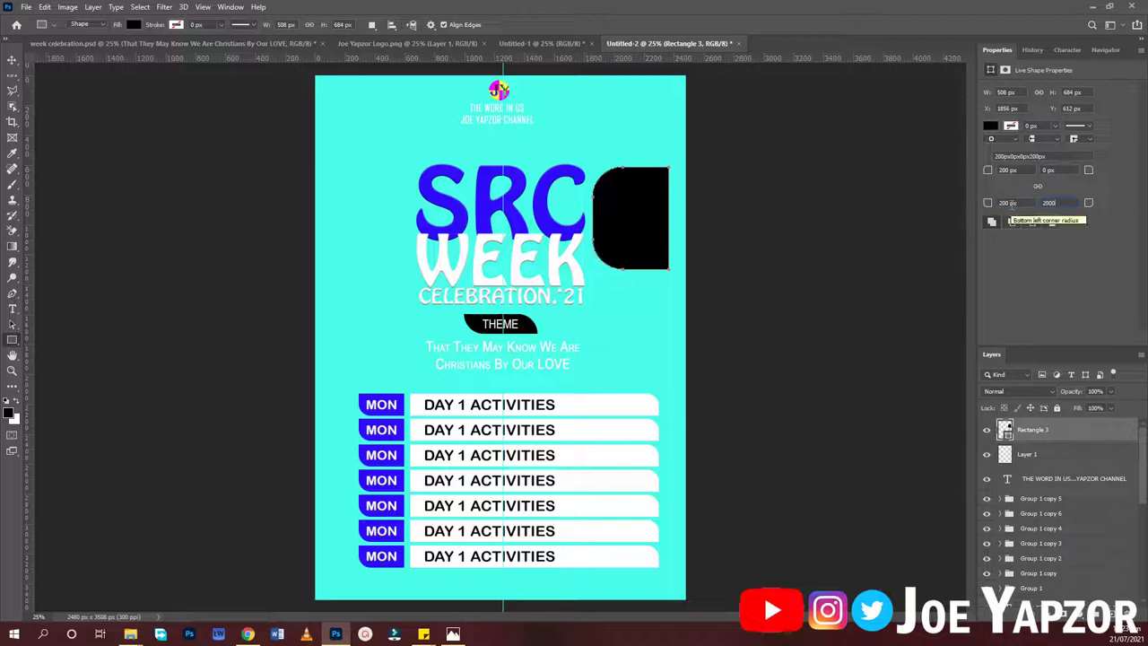
{"action": "key", "text": "BackSpace"}
{"action": "key", "text": "Return"}
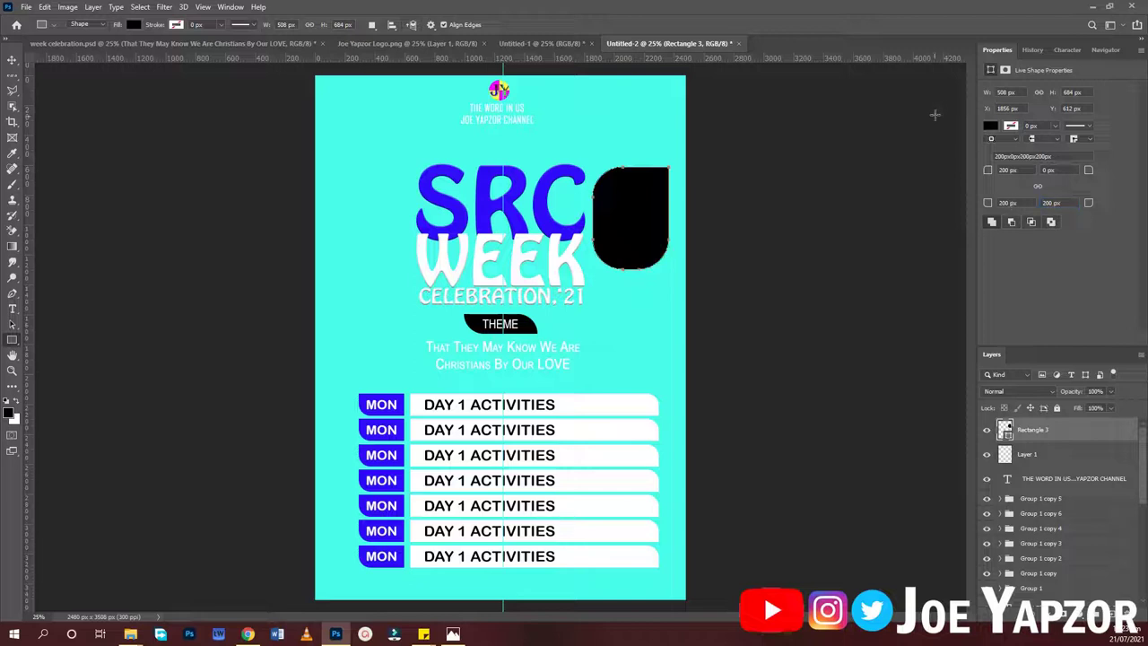
Step: Shrink the rounded black shape to about 398 × 594 px and place it between the title and the page edge
{"action": "left_click", "coordinate": [12, 59]}
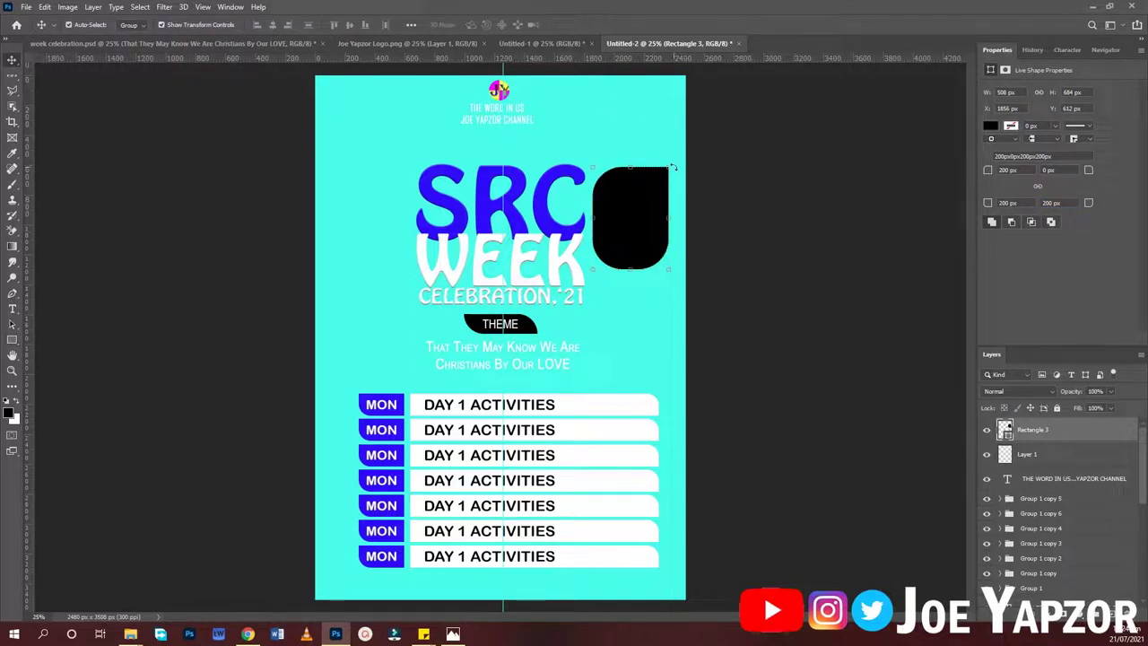
{"action": "left_click_drag", "start_coordinate": [672, 167], "coordinate": [610, 204]}
{"action": "key", "text": "Return"}
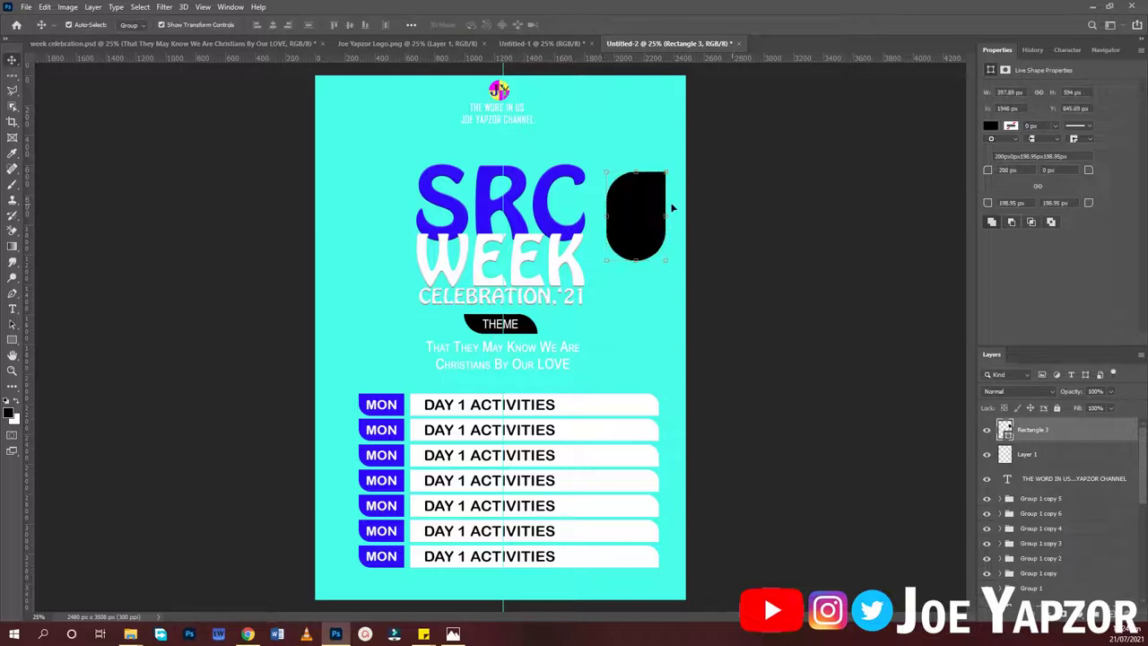
Step: Fill the rounded shape beside the title with white and nudge its position slightly
{"action": "left_click", "coordinate": [988, 127]}
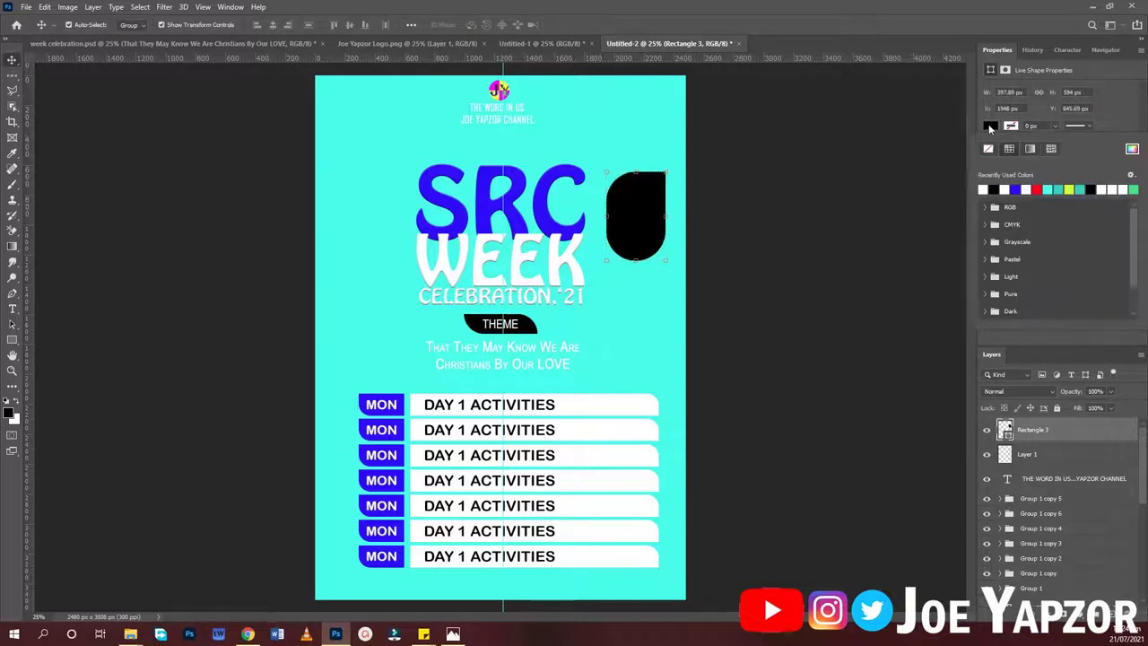
{"action": "left_click", "coordinate": [984, 189]}
{"action": "left_click", "coordinate": [807, 216]}
{"action": "mouse_move", "coordinate": [638, 228]}
{"action": "left_mouse_down"}
{"action": "mouse_move", "coordinate": [655, 224]}
{"action": "mouse_move", "coordinate": [641, 224]}
{"action": "left_mouse_up"}
Step: Add a text object near the page's upper-left corner with 11 and 18 on two lines
{"action": "key", "text": "t"}
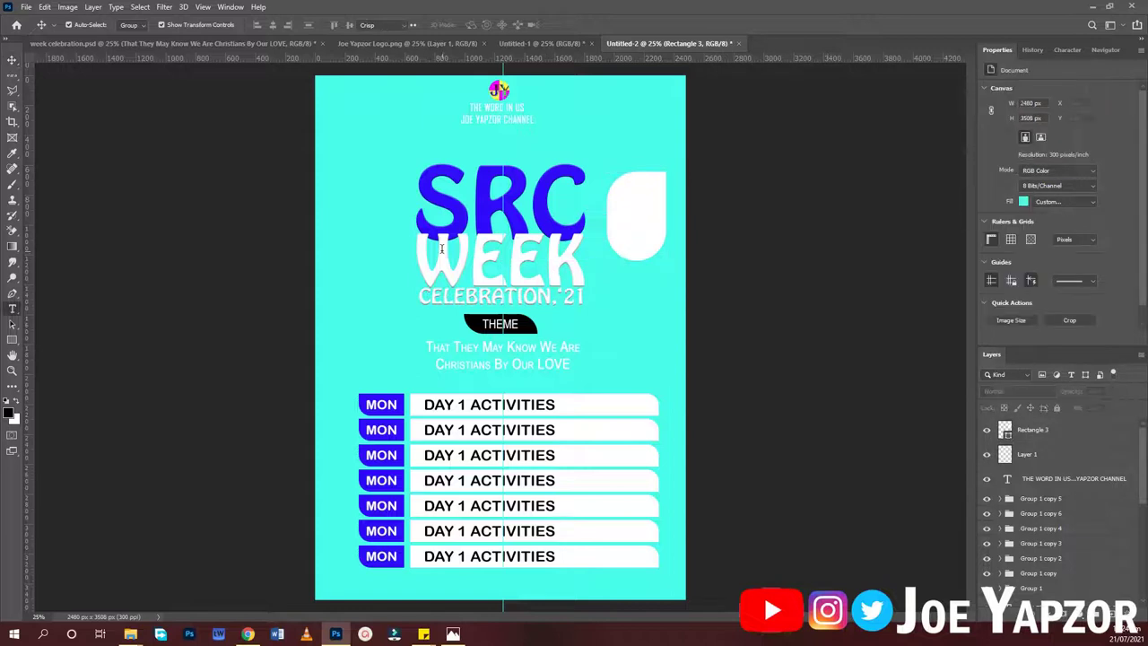
{"action": "left_click", "coordinate": [324, 123]}
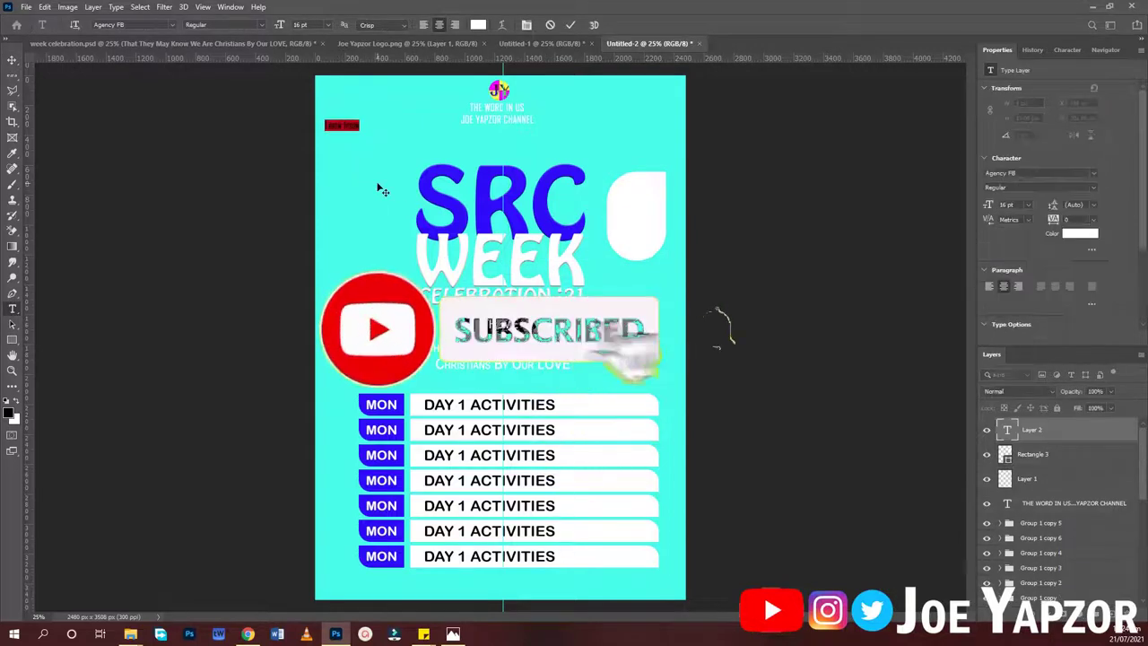
{"action": "key", "text": "ctrl+Return"}
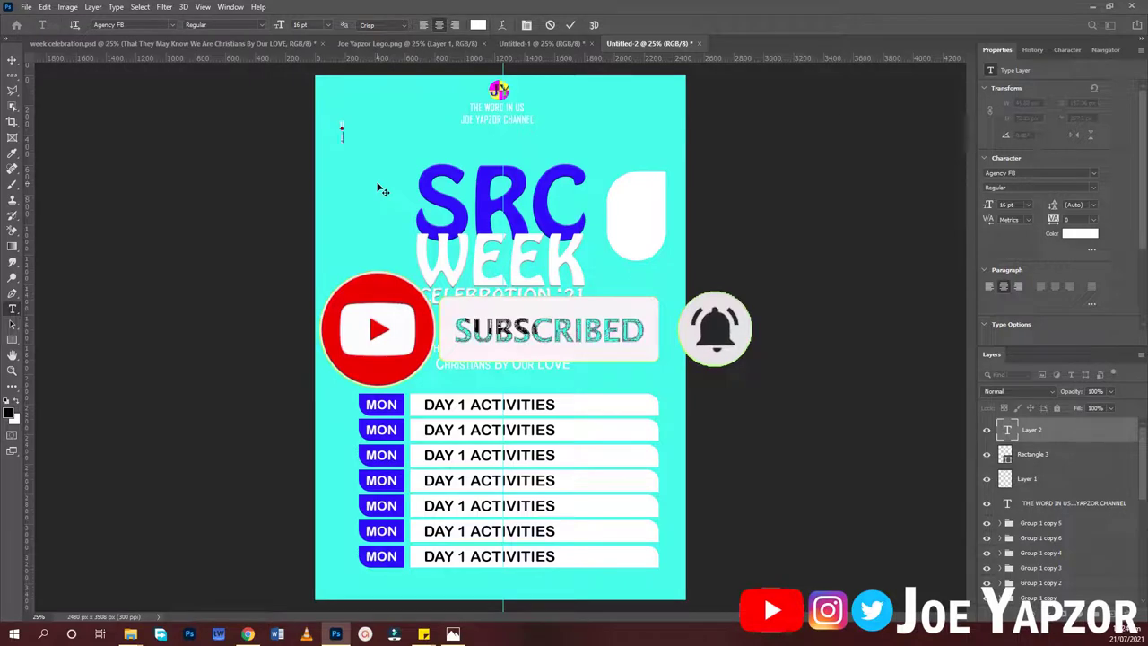
Step: Set the 11 and 18 date numbers to Arial Black at 36 pt
{"action": "left_click", "coordinate": [141, 25]}
{"action": "type", "text": "A"}
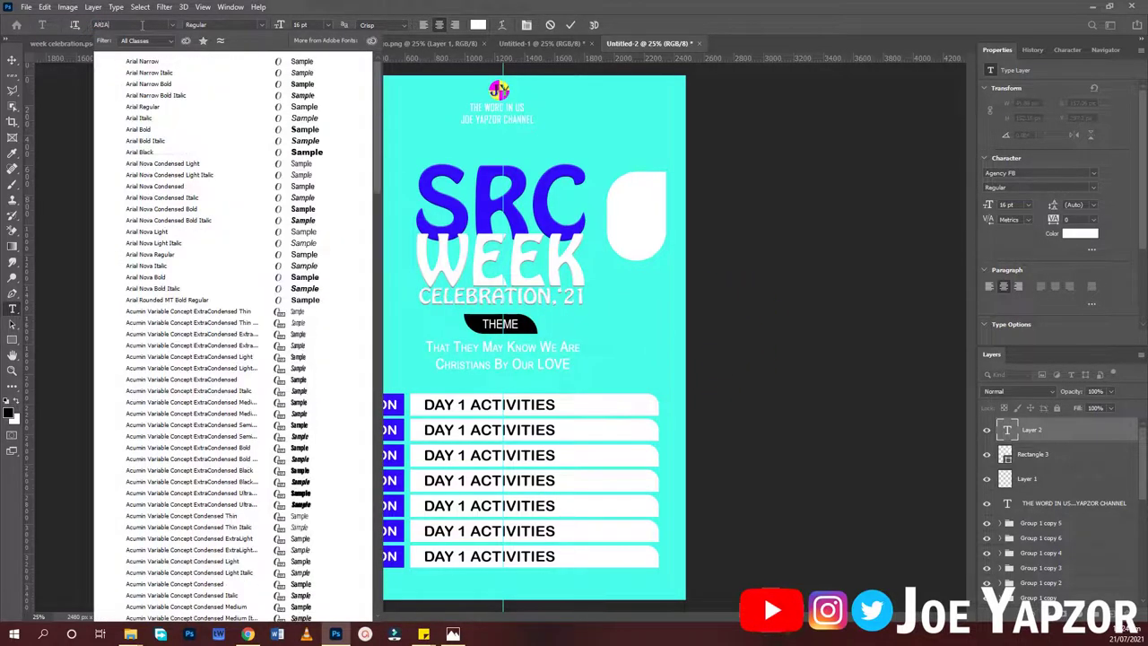
{"action": "type", "text": "rial"}
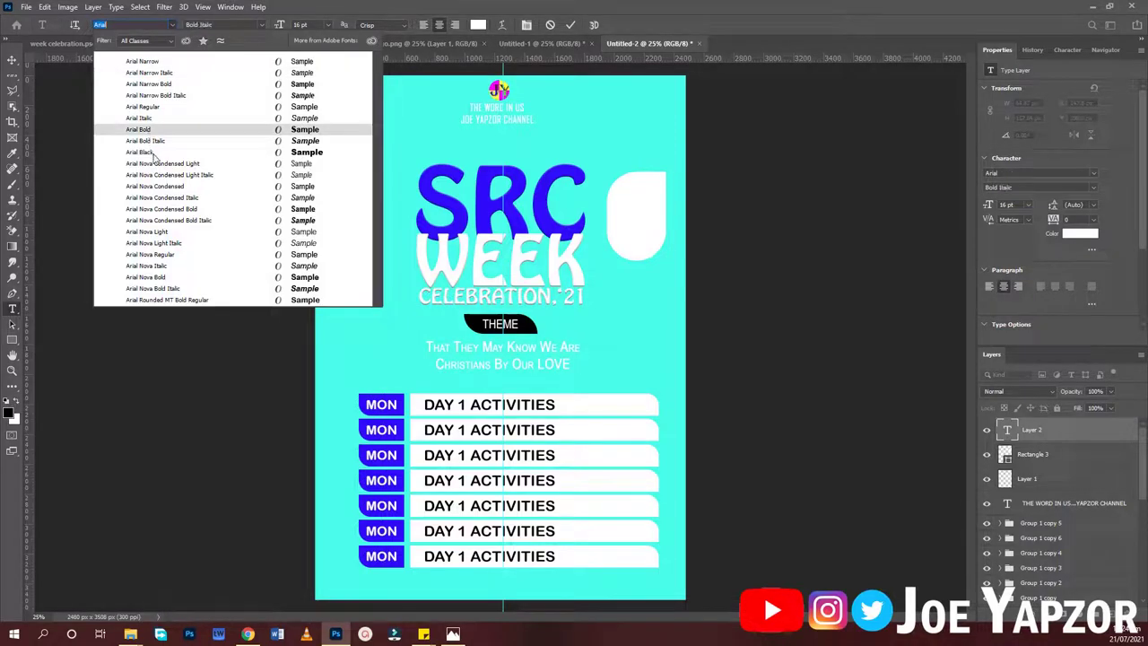
{"action": "left_click", "coordinate": [150, 152]}
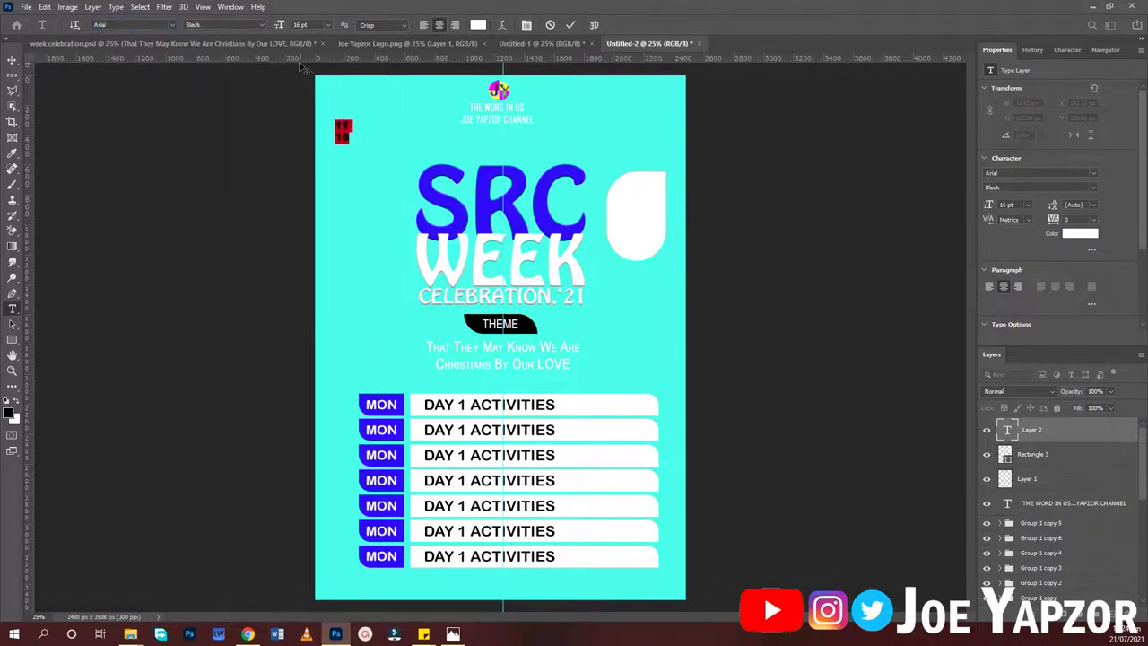
{"action": "left_click_drag", "start_coordinate": [280, 27], "coordinate": [288, 31]}
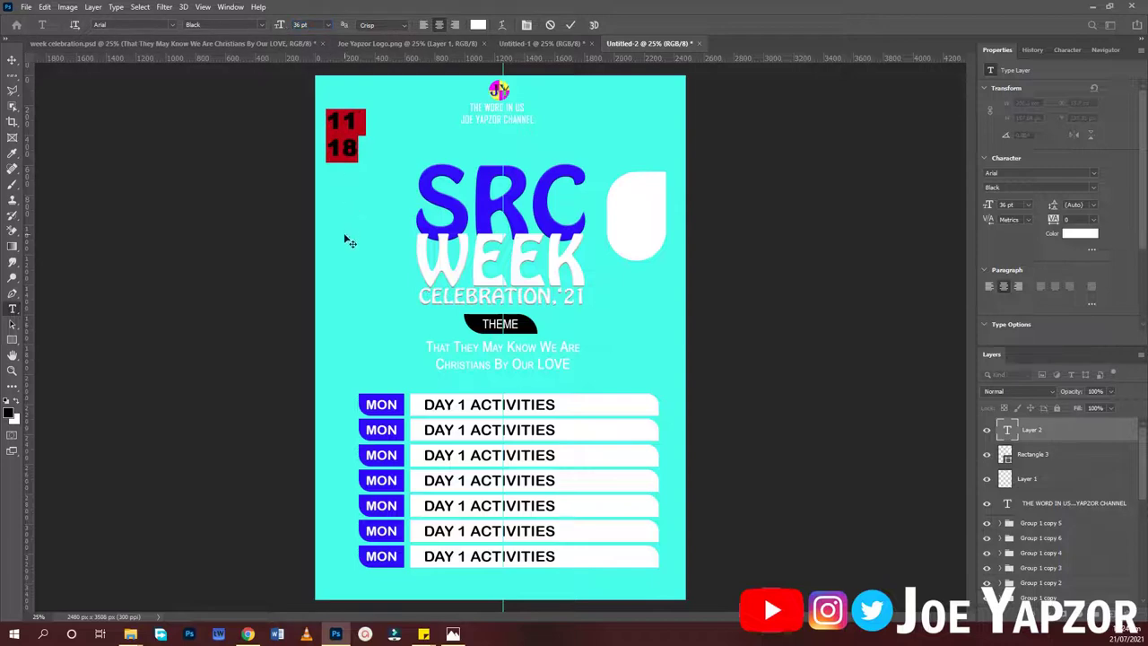
Step: Move the 11 and 18 date numbers onto the white rounded badge and recolour them with the turquoise background colour 00ffea
{"action": "left_click_drag", "start_coordinate": [346, 239], "coordinate": [637, 317]}
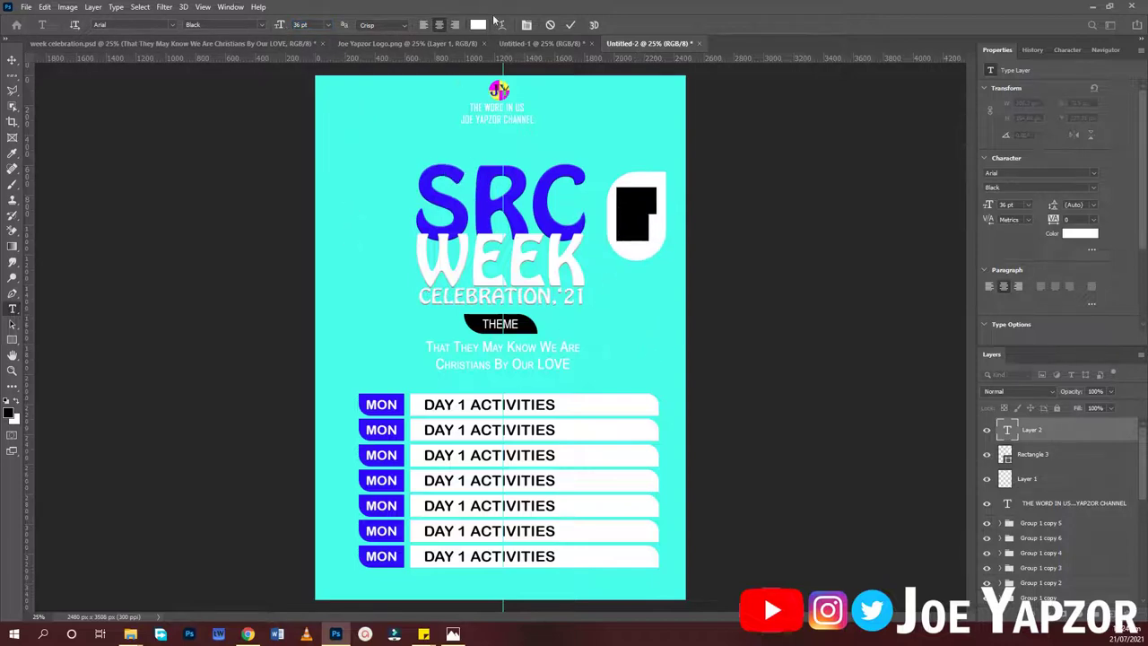
{"action": "left_click", "coordinate": [478, 24]}
{"action": "left_click", "coordinate": [370, 139]}
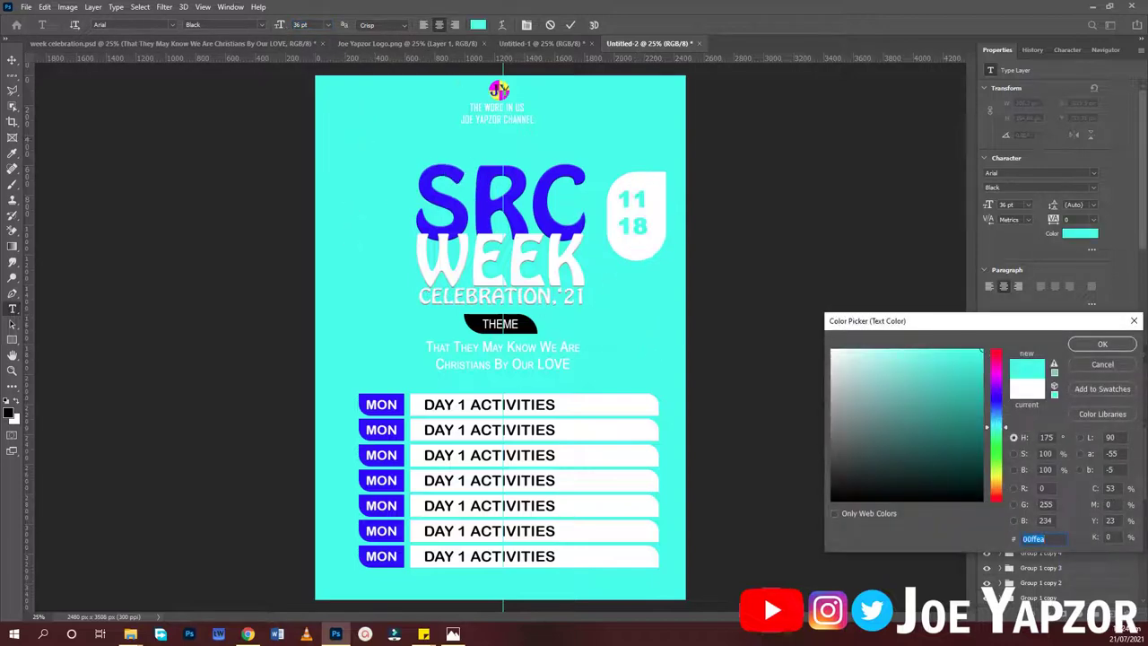
{"action": "left_click", "coordinate": [1101, 345]}
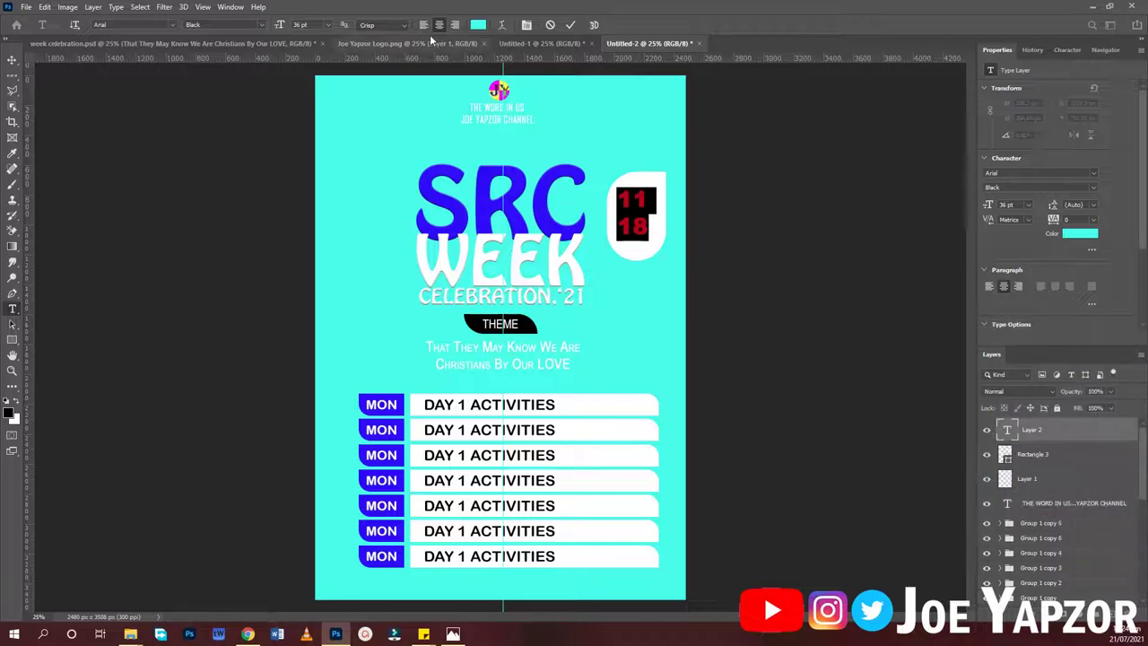
Step: Set the 11 and 18 date numbers to 42 pt
{"action": "left_click", "coordinate": [305, 24]}
{"action": "key", "text": "Up"}
{"action": "key", "text": "Up"}
{"action": "key", "text": "Up"}
{"action": "key", "text": "Up"}
{"action": "key", "text": "Up"}
{"action": "key", "text": "Up"}
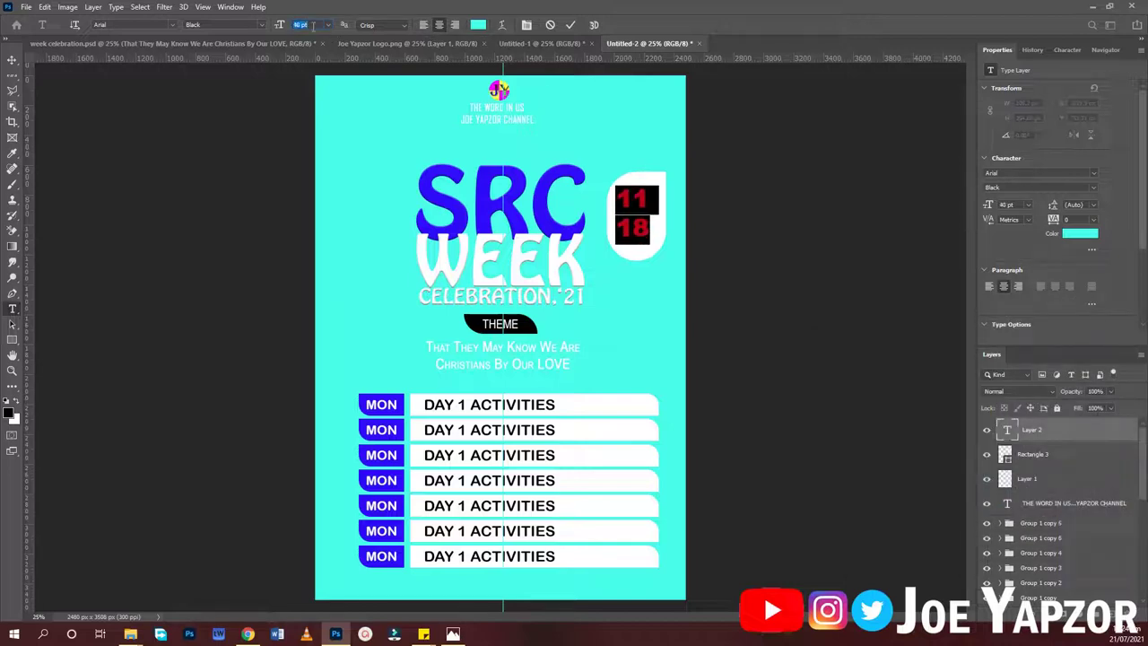
{"action": "left_click", "coordinate": [568, 25]}
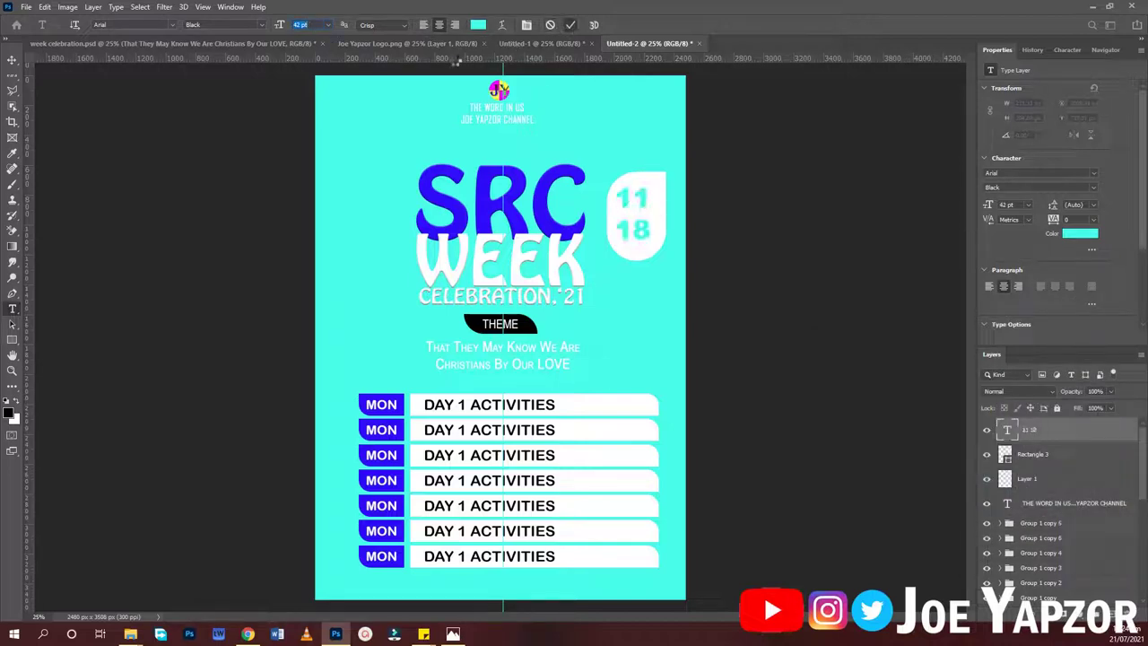
Step: Add a DATE text object near the page's upper-left corner and colour it black, 000000
{"action": "left_click", "coordinate": [346, 134]}
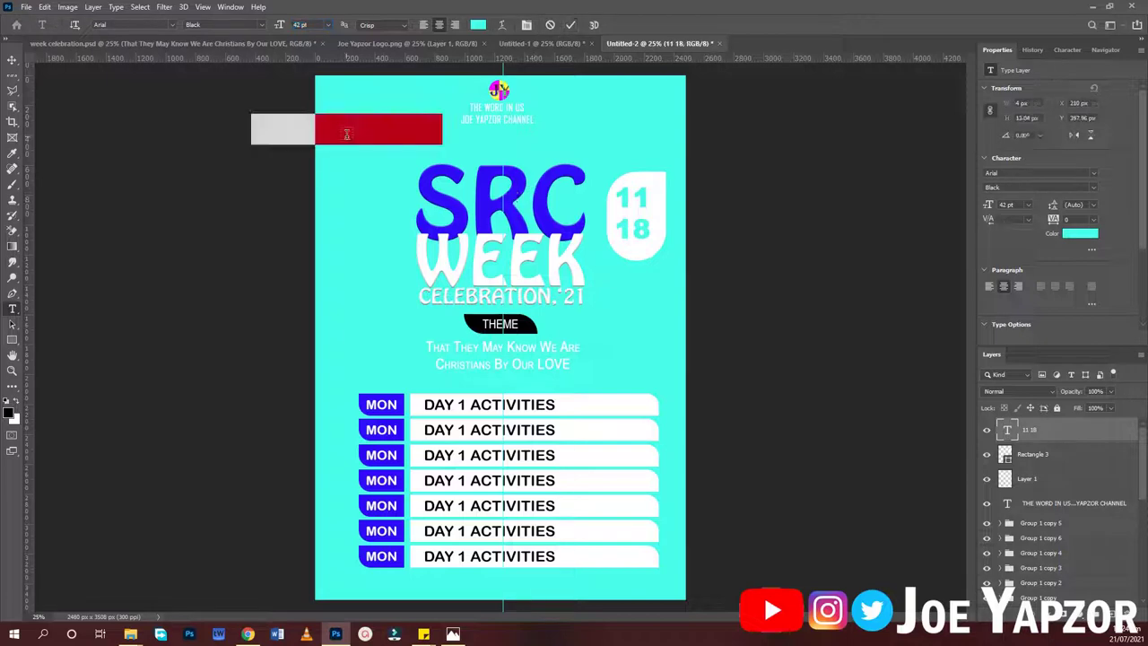
{"action": "left_click", "coordinate": [477, 25]}
{"action": "type", "text": "000000"}
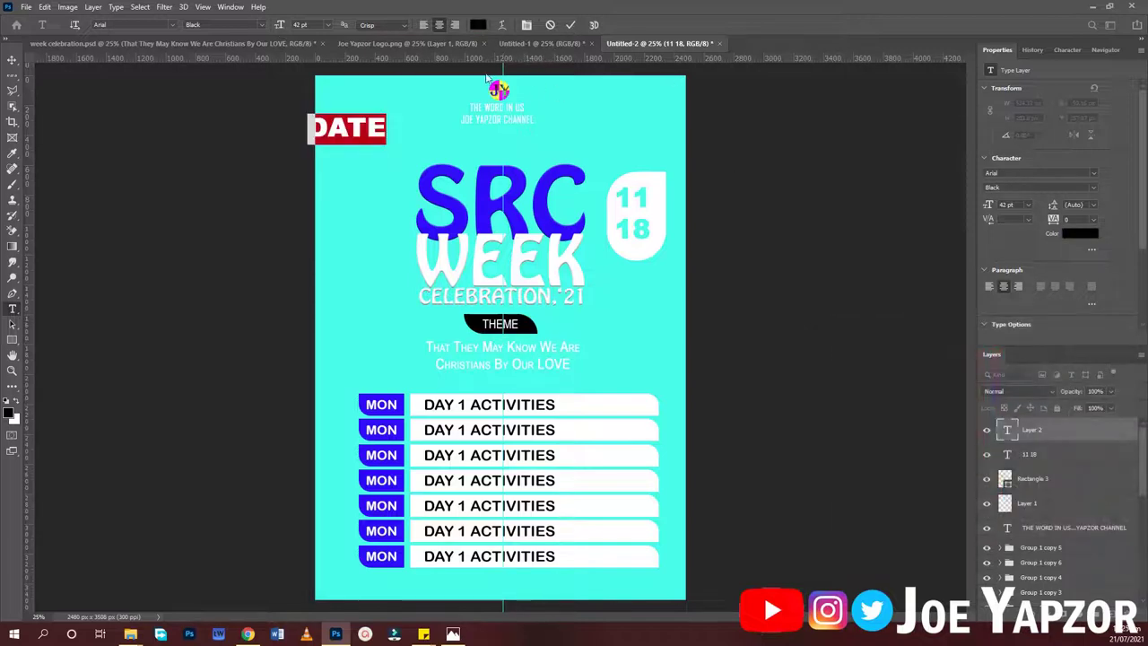
{"action": "left_click", "coordinate": [1112, 345]}
Step: Set the DATE text to Arial Narrow at 19 pt
{"action": "left_click", "coordinate": [260, 25]}
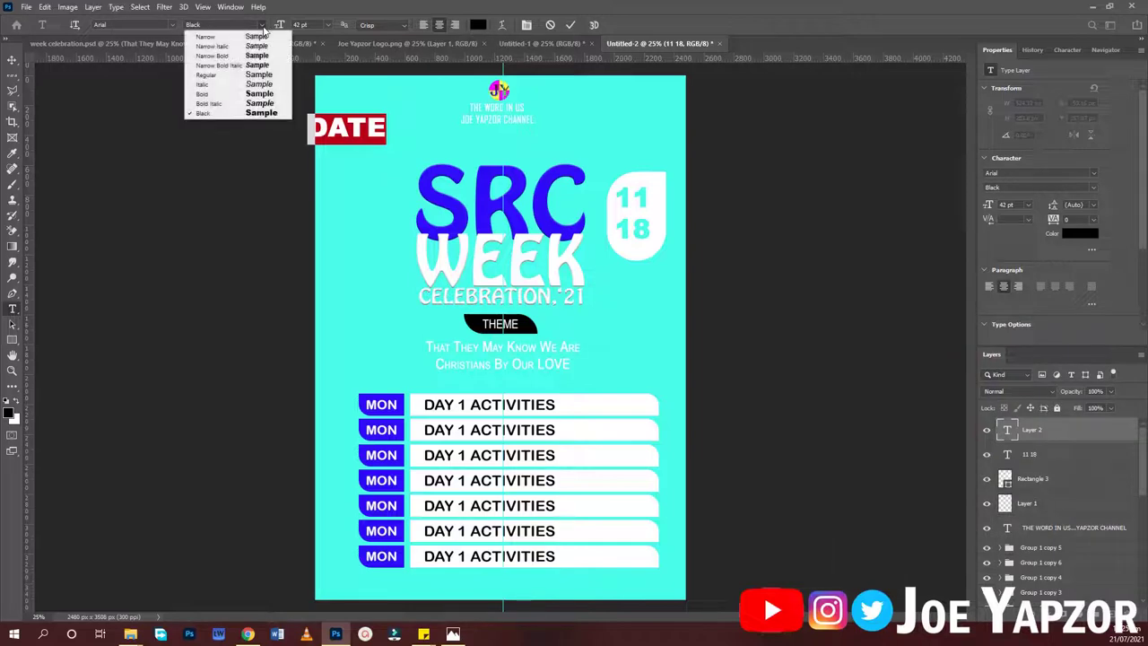
{"action": "left_click", "coordinate": [249, 47]}
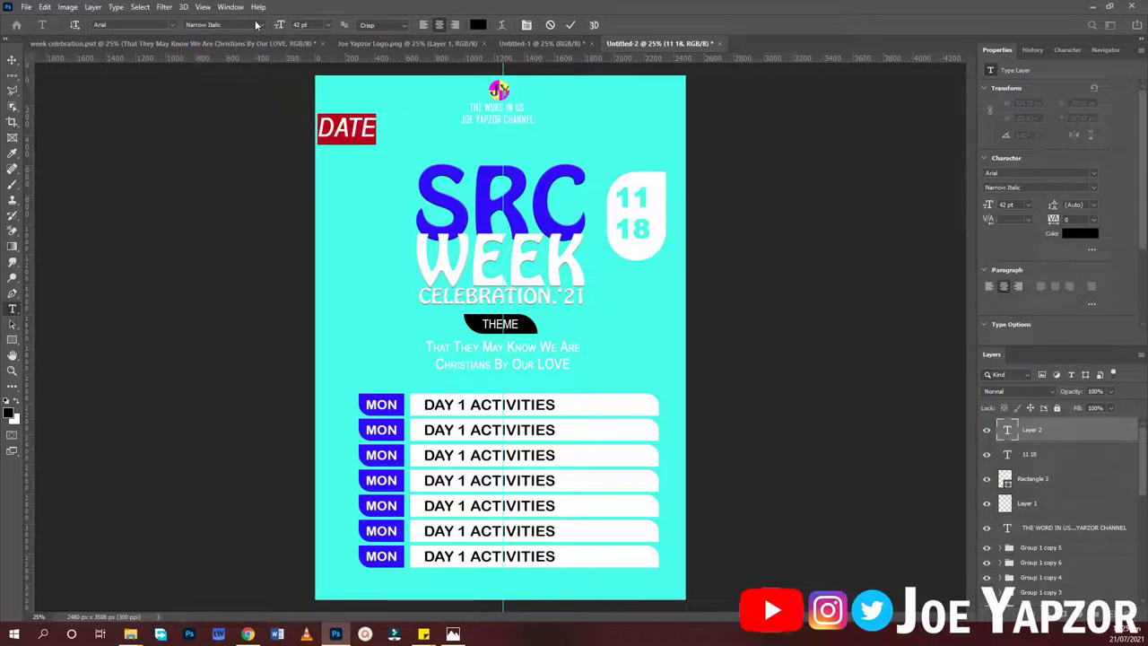
{"action": "left_click", "coordinate": [256, 25]}
{"action": "left_click", "coordinate": [215, 36]}
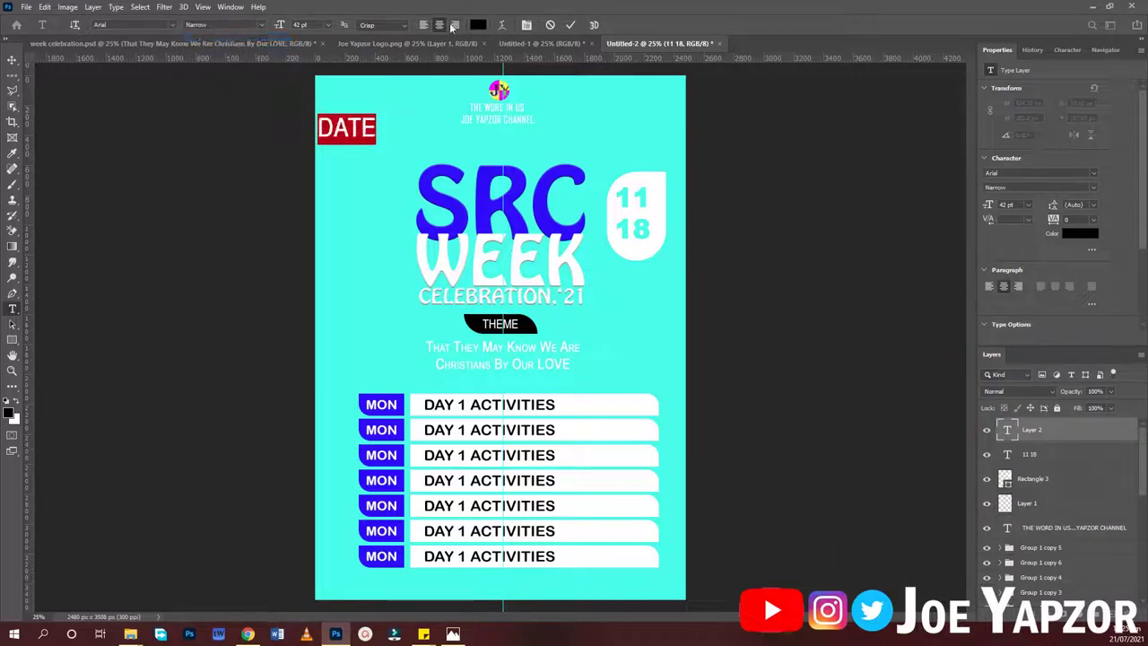
{"action": "left_click", "coordinate": [303, 25]}
{"action": "key", "text": "Down"}
{"action": "key", "text": "Down"}
{"action": "key", "text": "Down"}
{"action": "key", "text": "Down"}
{"action": "key", "text": "Down"}
{"action": "key", "text": "Down"}
{"action": "key", "text": "Down"}
{"action": "key", "text": "Down"}
{"action": "key", "text": "Down"}
{"action": "key", "text": "Down"}
{"action": "key", "text": "Down"}
{"action": "key", "text": "Down"}
{"action": "key", "text": "Down"}
{"action": "key", "text": "Down"}
{"action": "key", "text": "Down"}
{"action": "key", "text": "Down"}
{"action": "key", "text": "Down"}
{"action": "key", "text": "Down"}
{"action": "key", "text": "Down"}
{"action": "key", "text": "Down"}
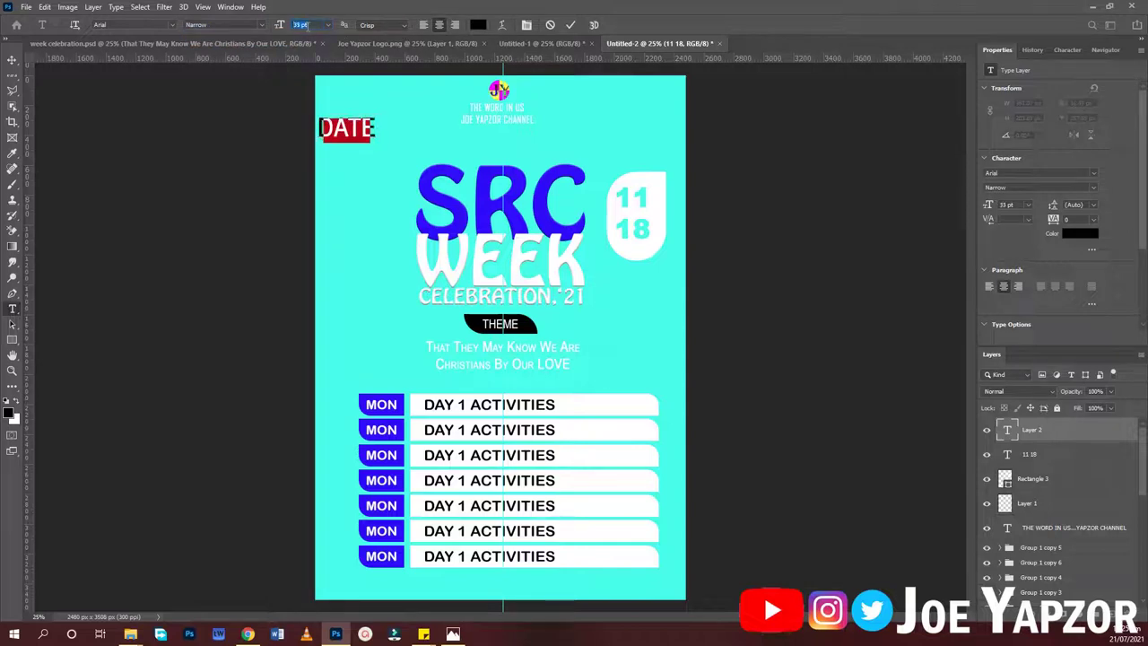
Step: Place the DATE text at the top of the white badge and shift the 11 and 18 numbers to sit centred beneath it
{"action": "left_click_drag", "start_coordinate": [374, 184], "coordinate": [667, 232]}
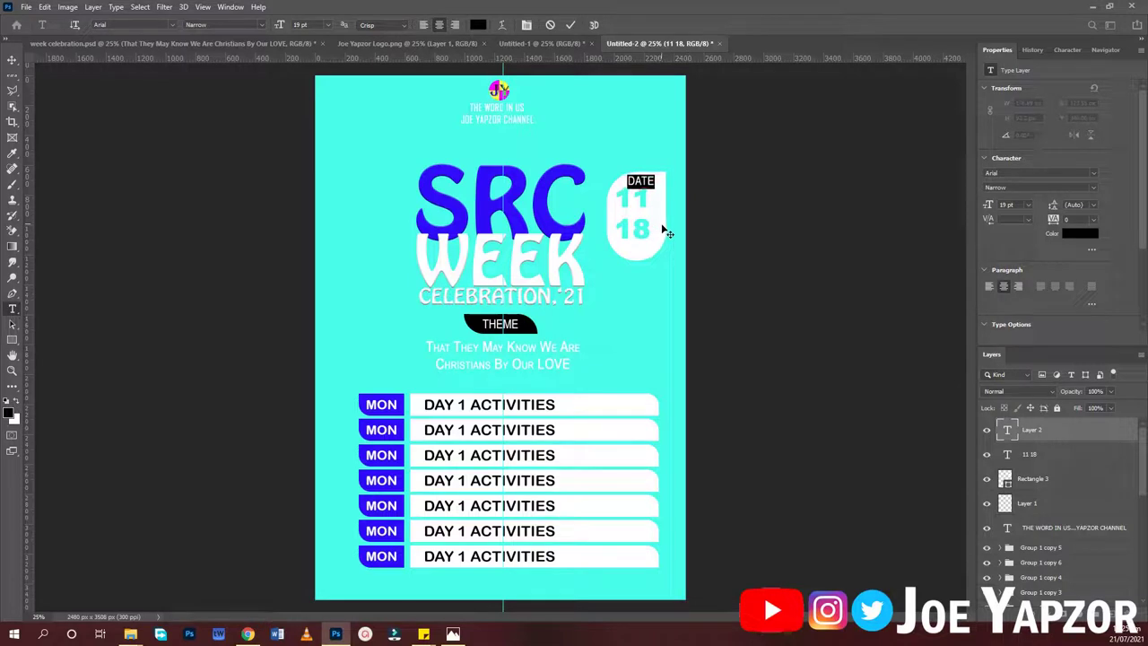
{"action": "left_click", "coordinate": [569, 26]}
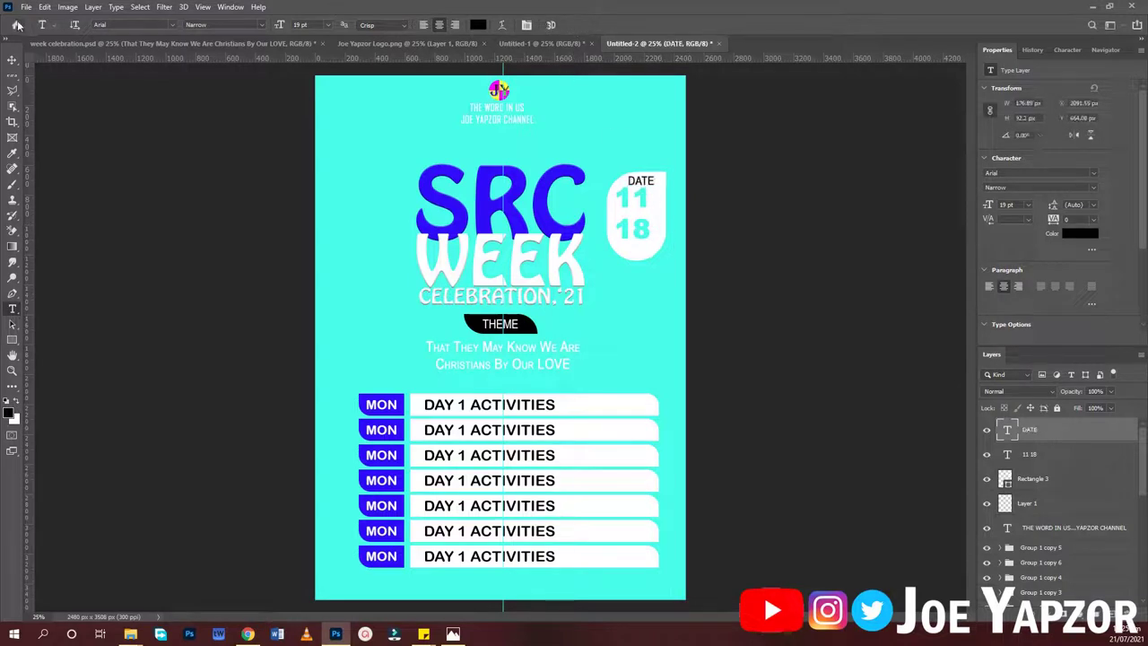
{"action": "left_click", "coordinate": [12, 59]}
{"action": "left_click_drag", "start_coordinate": [632, 224], "coordinate": [645, 235]}
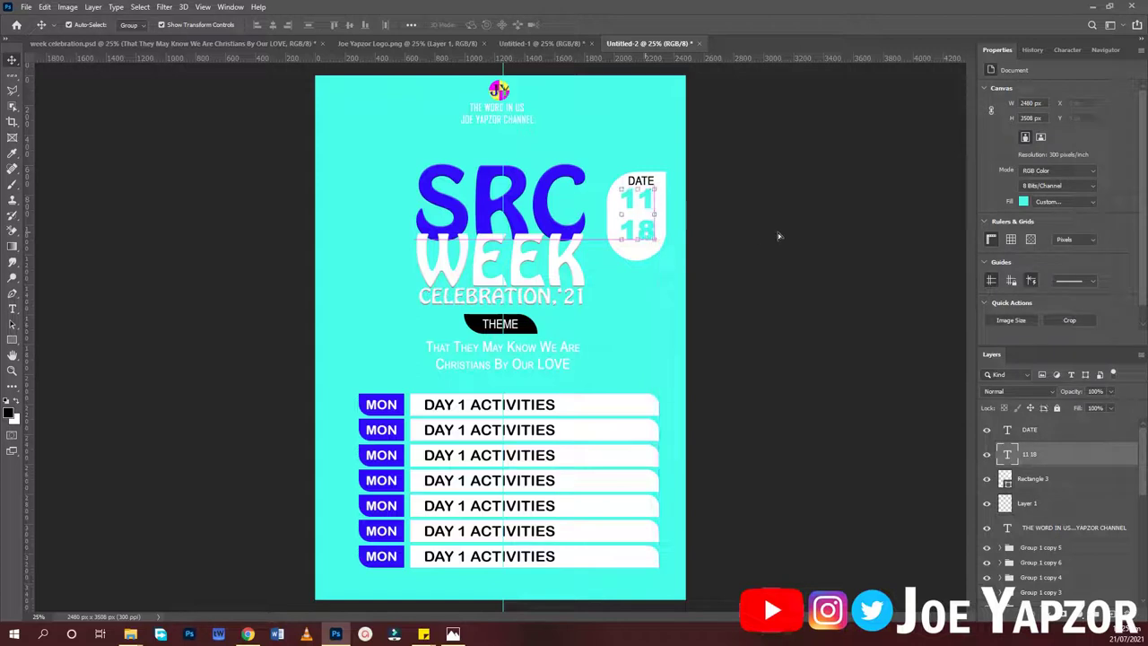
Step: Duplicate the DATE text below the 18 in the badge and change the copy to JULY, 21
{"action": "left_click_drag", "start_coordinate": [652, 180], "coordinate": [636, 247]}
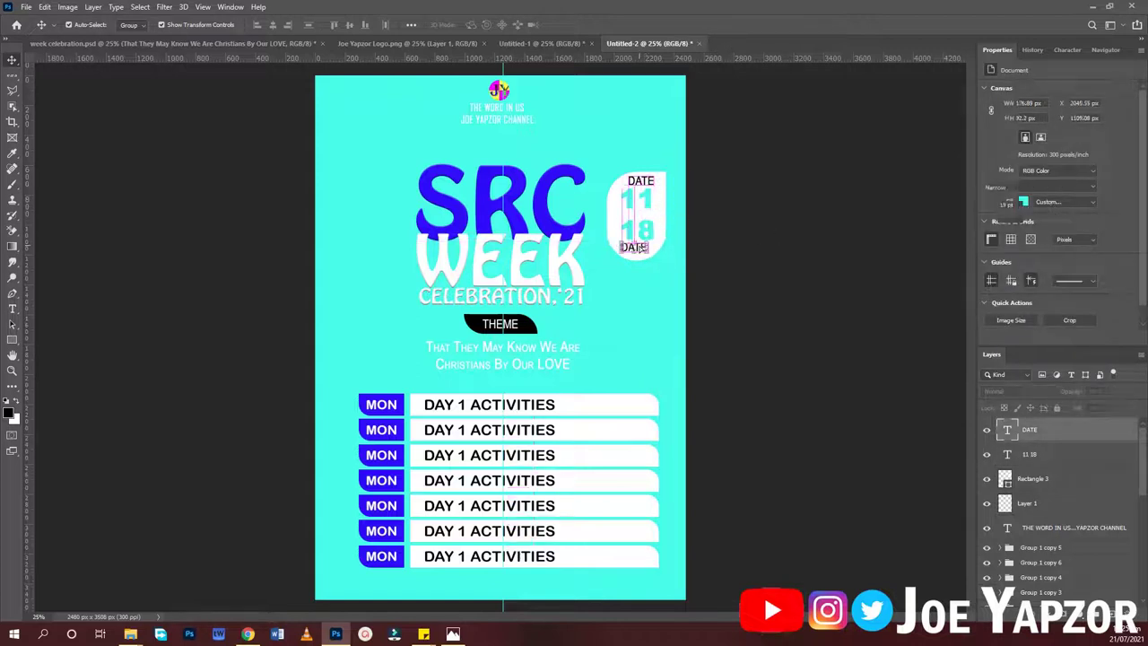
{"action": "key", "text": "t"}
{"action": "double_click", "coordinate": [634, 247]}
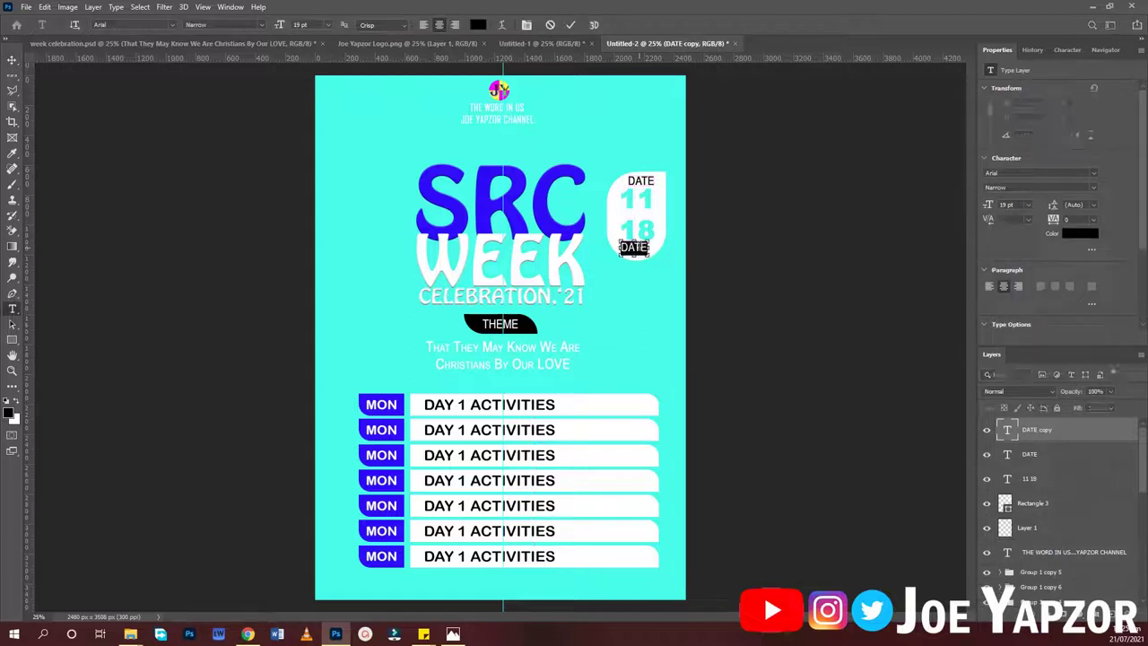
{"action": "type", "text": "JULY,"}
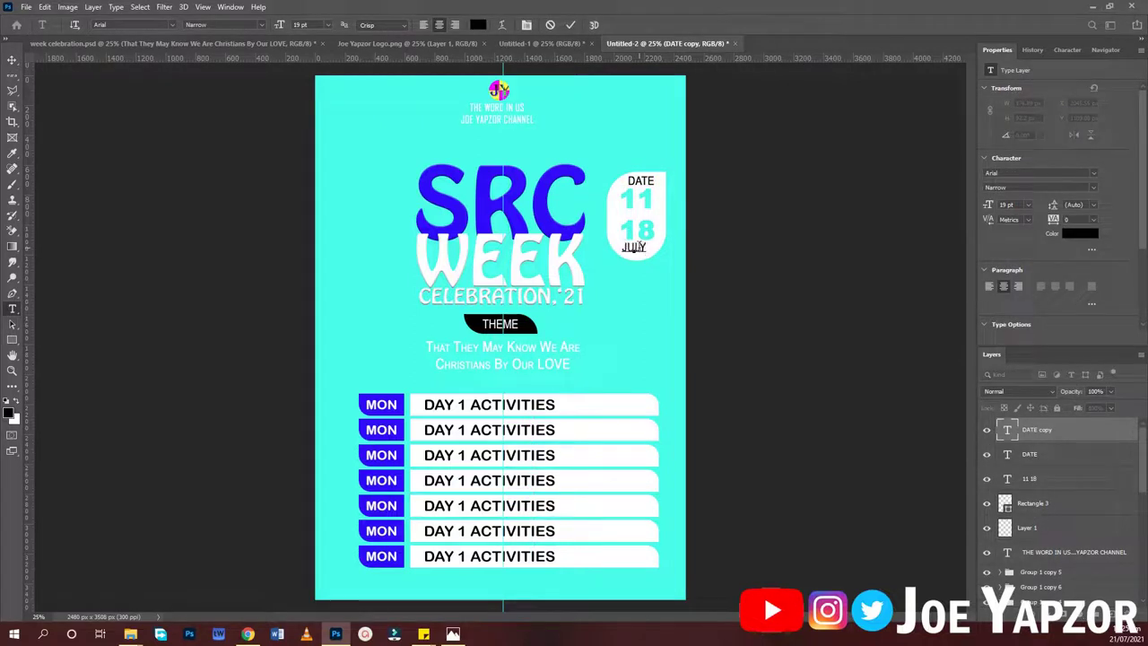
{"action": "type", "text": " 21"}
{"action": "key", "text": "ctrl+Return"}
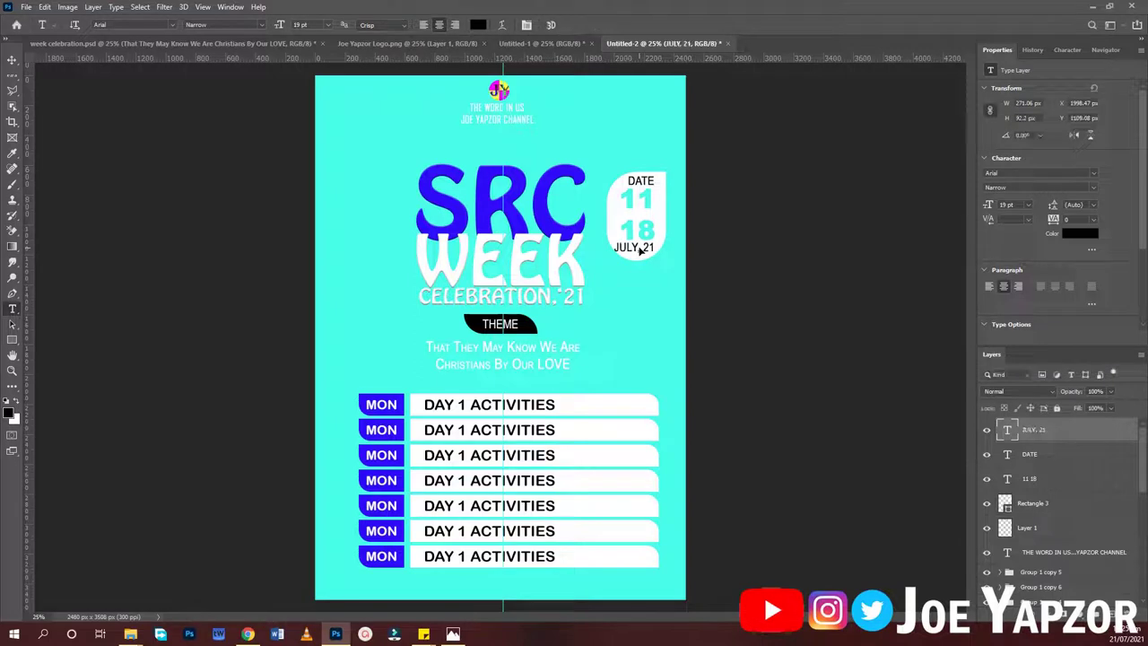
Step: Reduce the JULY, 21 text to 18 pt
{"action": "triple_click", "coordinate": [640, 250]}
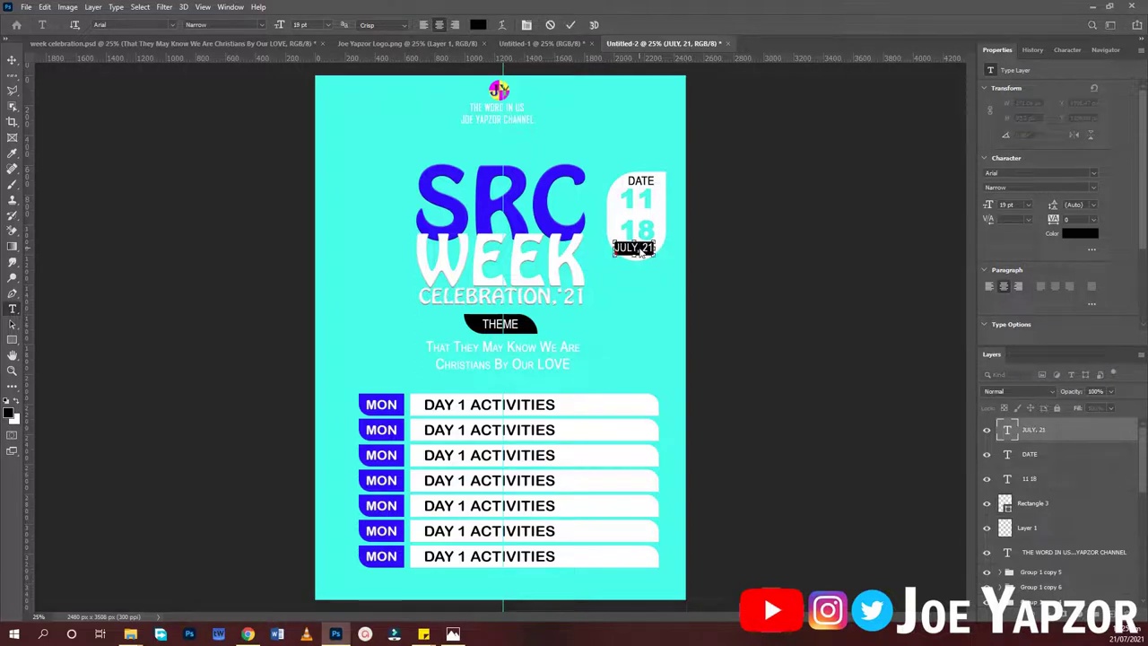
{"action": "key", "text": "ctrl+shift+comma"}
{"action": "key", "text": "ctrl+Return"}
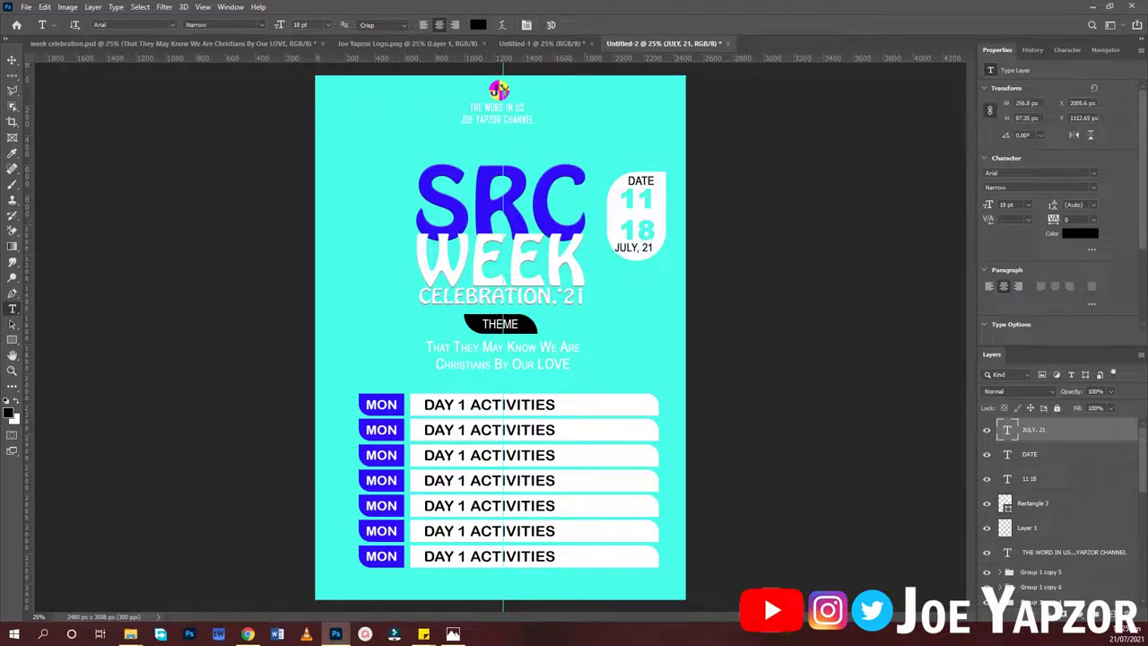
Step: Duplicate the DATE text between the 11 and 18 and change the copy to TO
{"action": "left_click", "coordinate": [14, 59]}
{"action": "left_click", "coordinate": [325, 197]}
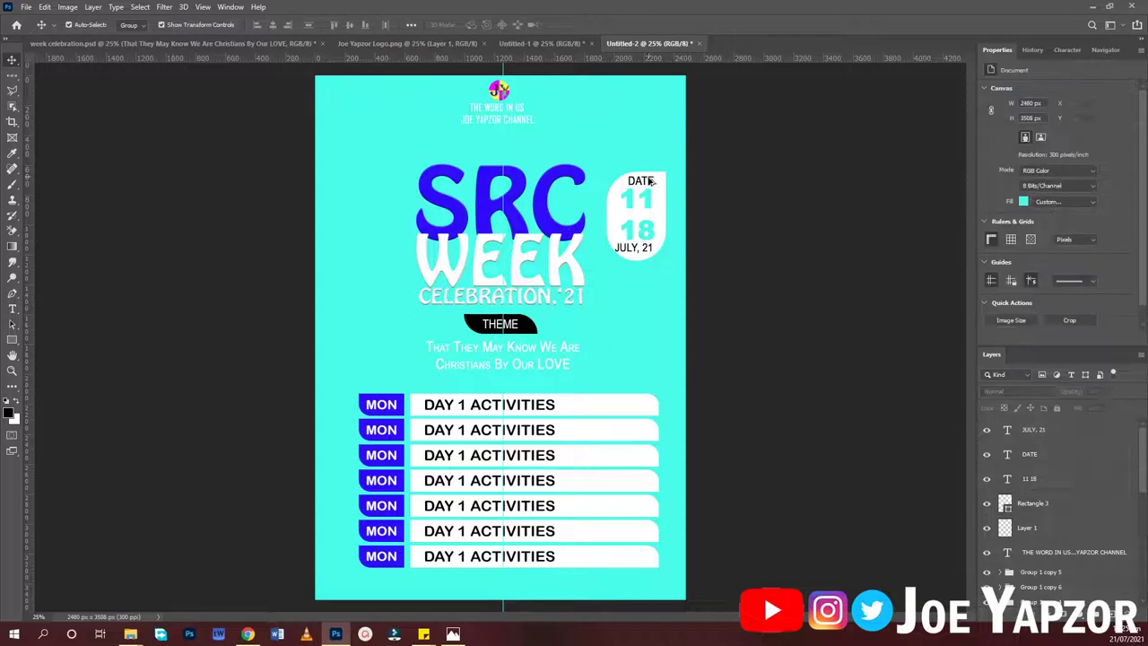
{"action": "left_click_drag", "start_coordinate": [640, 180], "coordinate": [646, 216]}
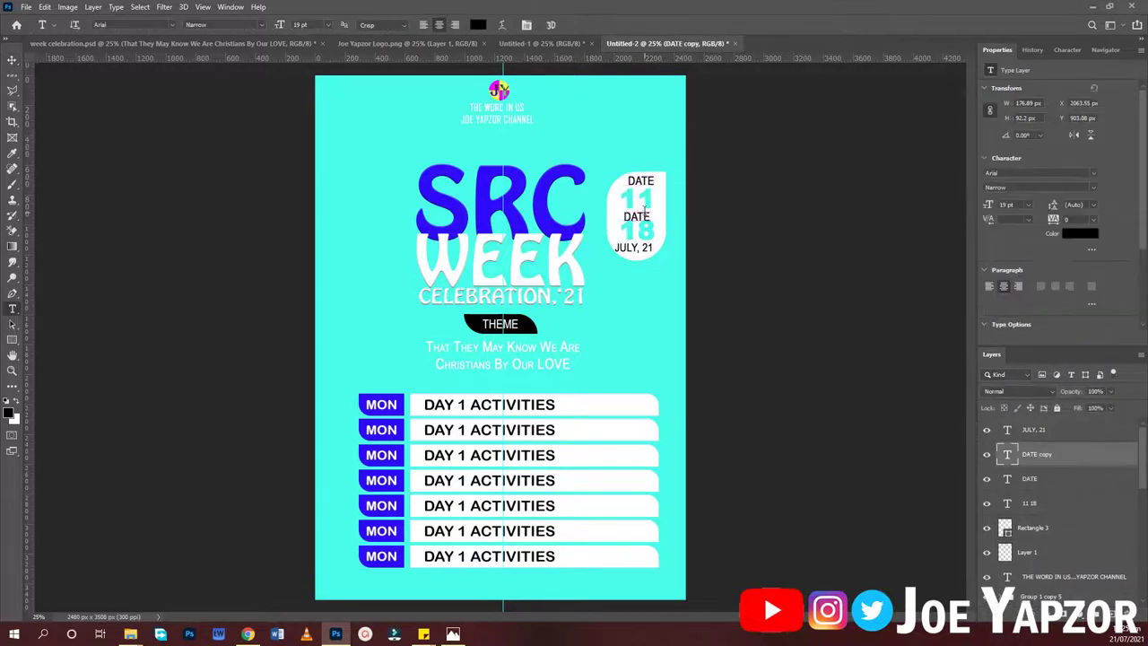
{"action": "double_click", "coordinate": [643, 215]}
{"action": "type", "text": "TO"}
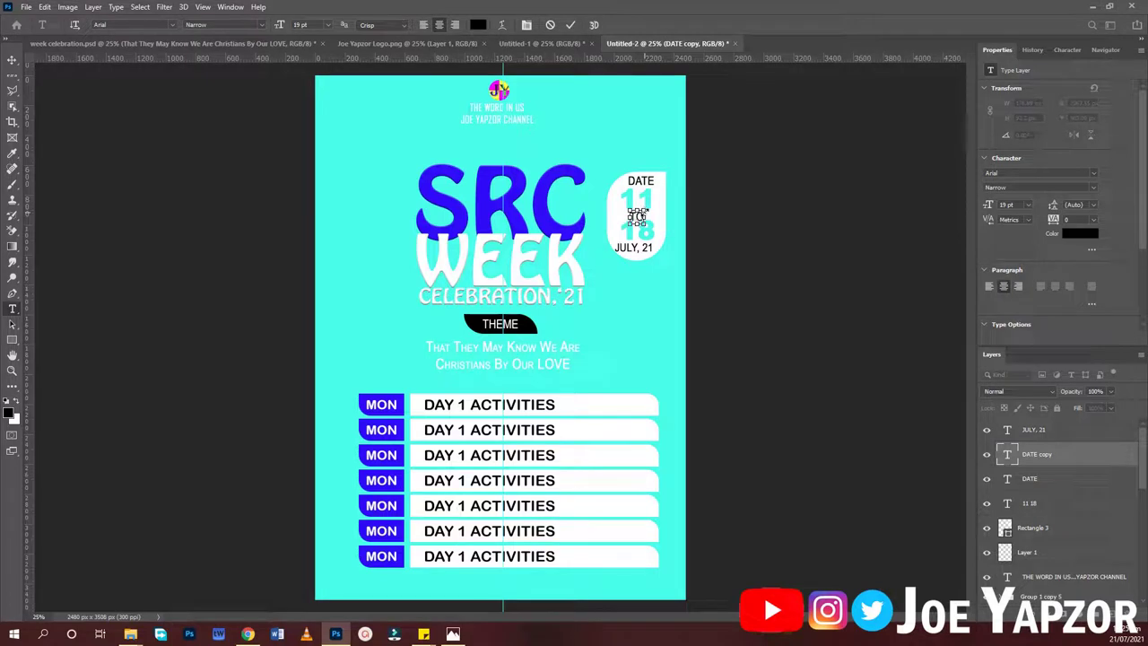
{"action": "key", "text": "ctrl+Return"}
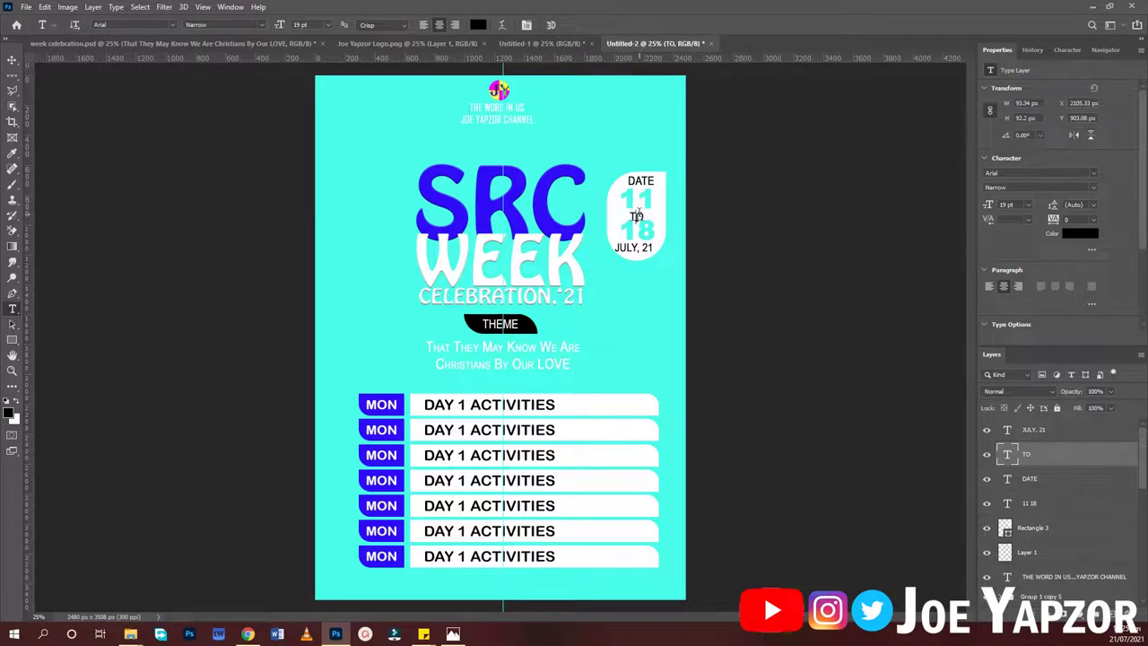
Step: Reduce the TO text to 17 pt and nudge it up slightly between the two date numbers
{"action": "double_click", "coordinate": [636, 216]}
{"action": "key", "text": "ctrl+shift+comma"}
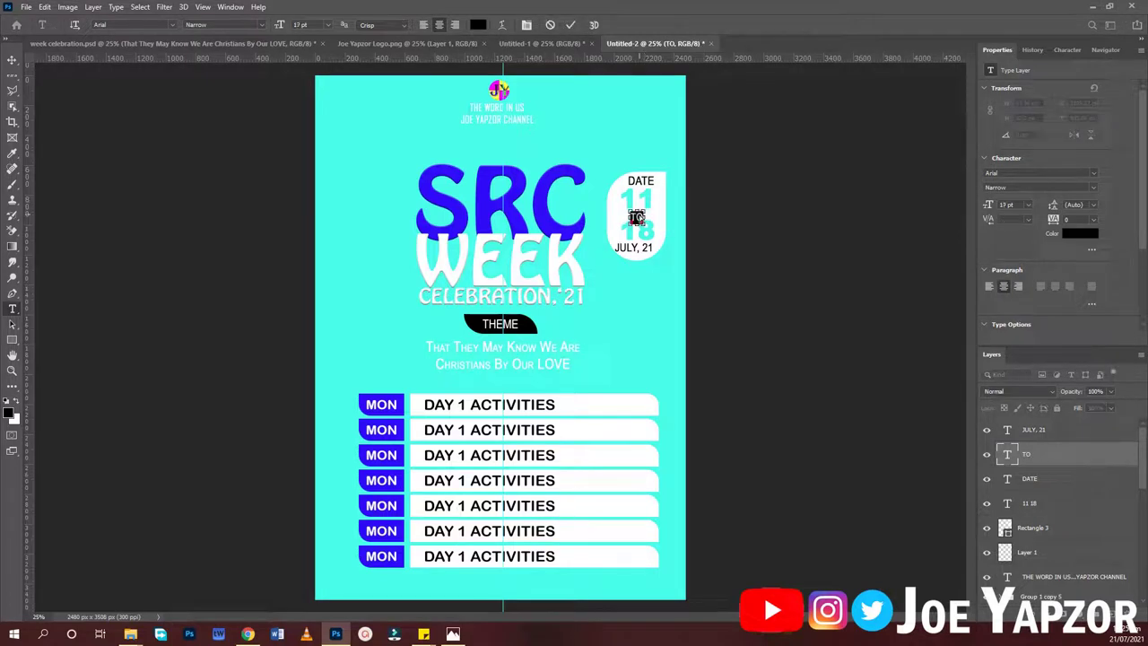
{"action": "key", "text": "ctrl+Return"}
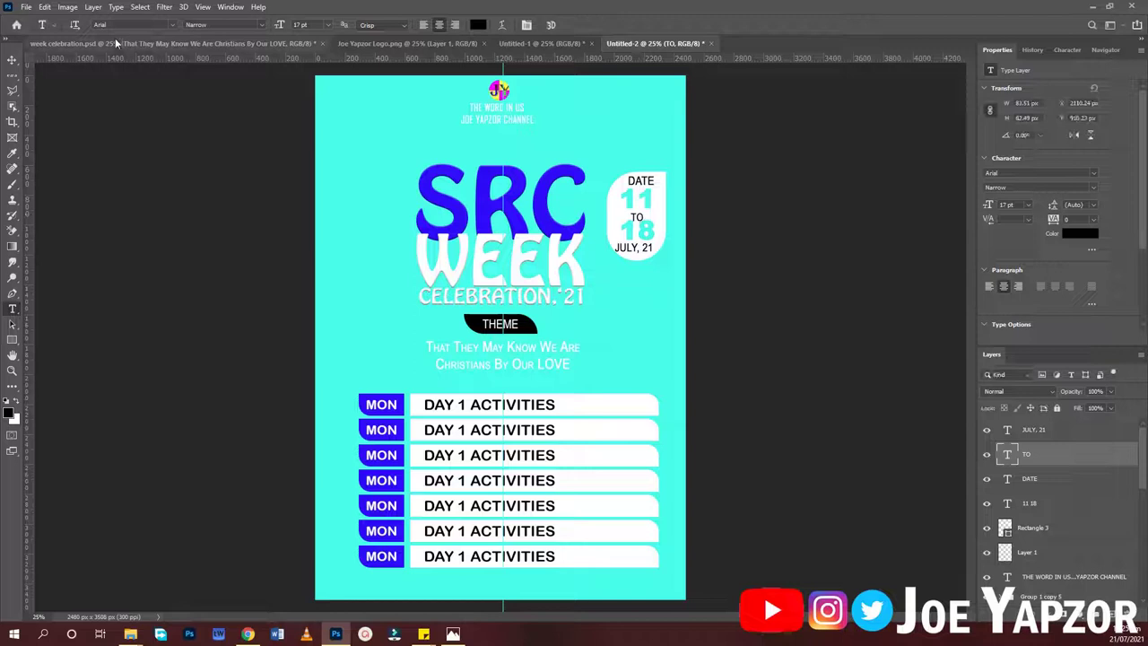
{"action": "left_click", "coordinate": [13, 59]}
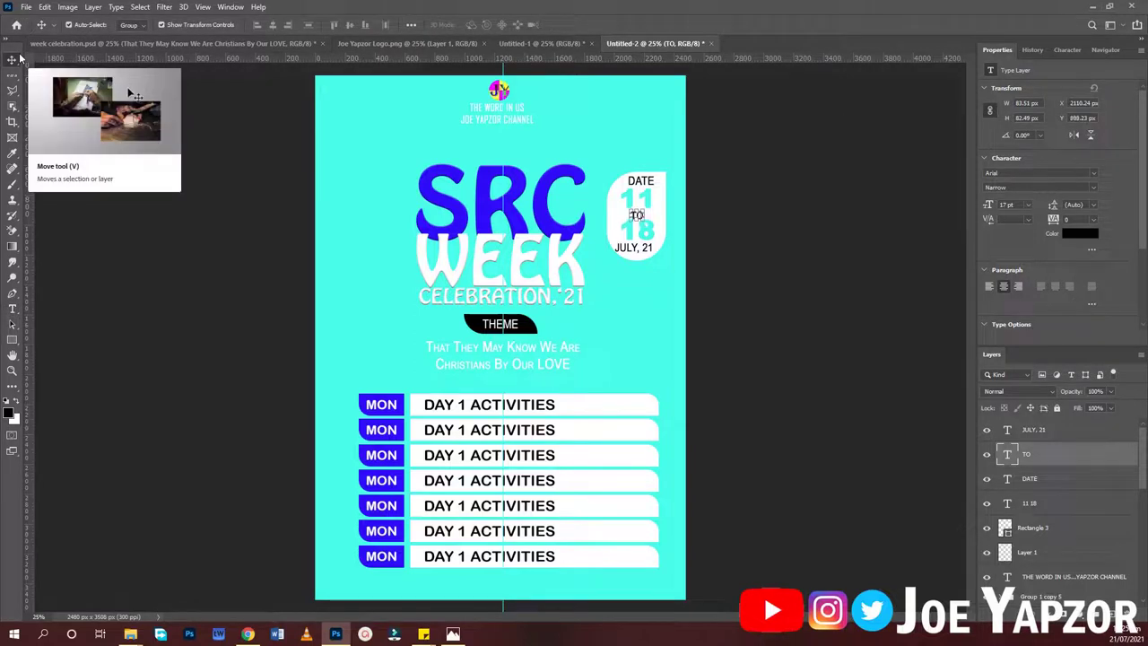
{"action": "double_click", "coordinate": [636, 216]}
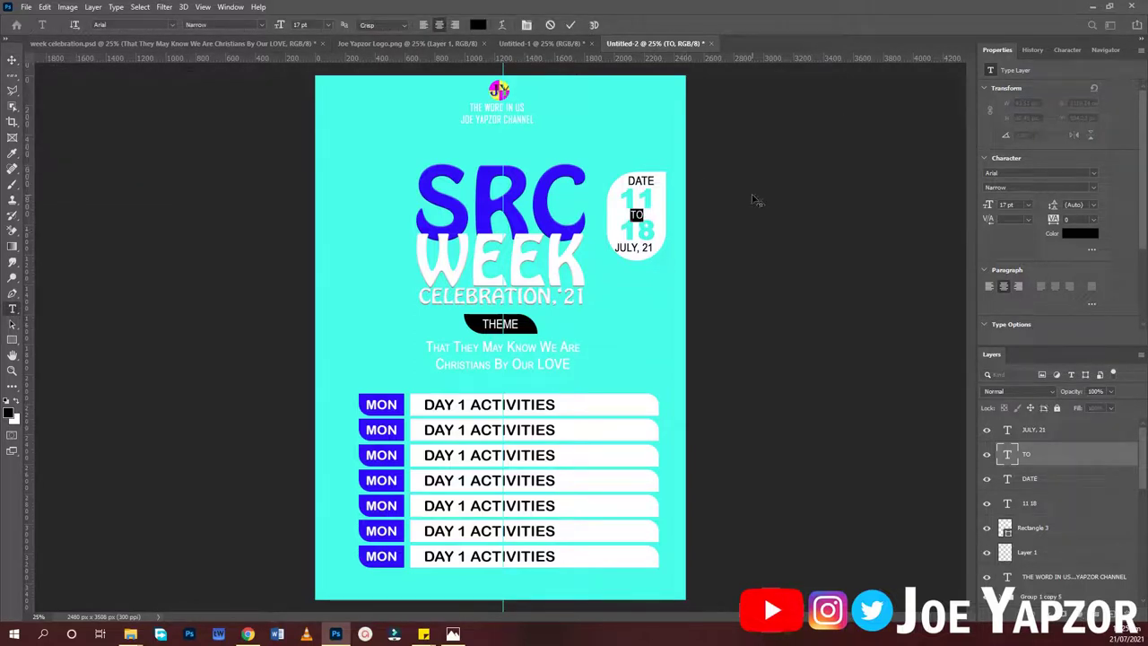
{"action": "left_click", "coordinate": [11, 60]}
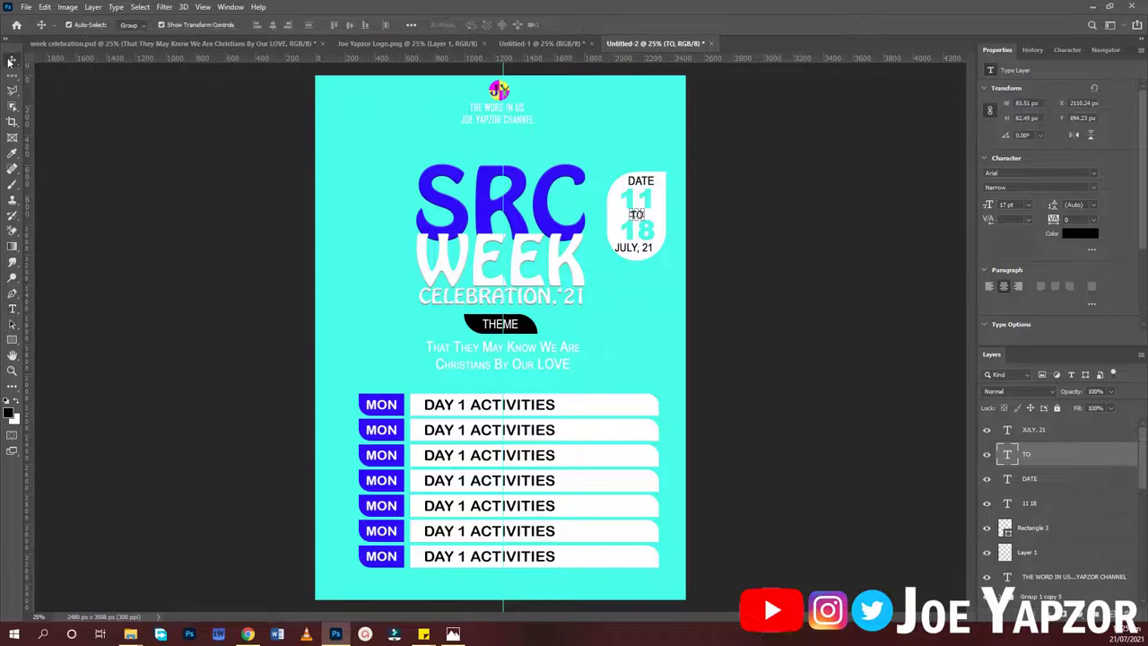
{"action": "left_click", "coordinate": [709, 323]}
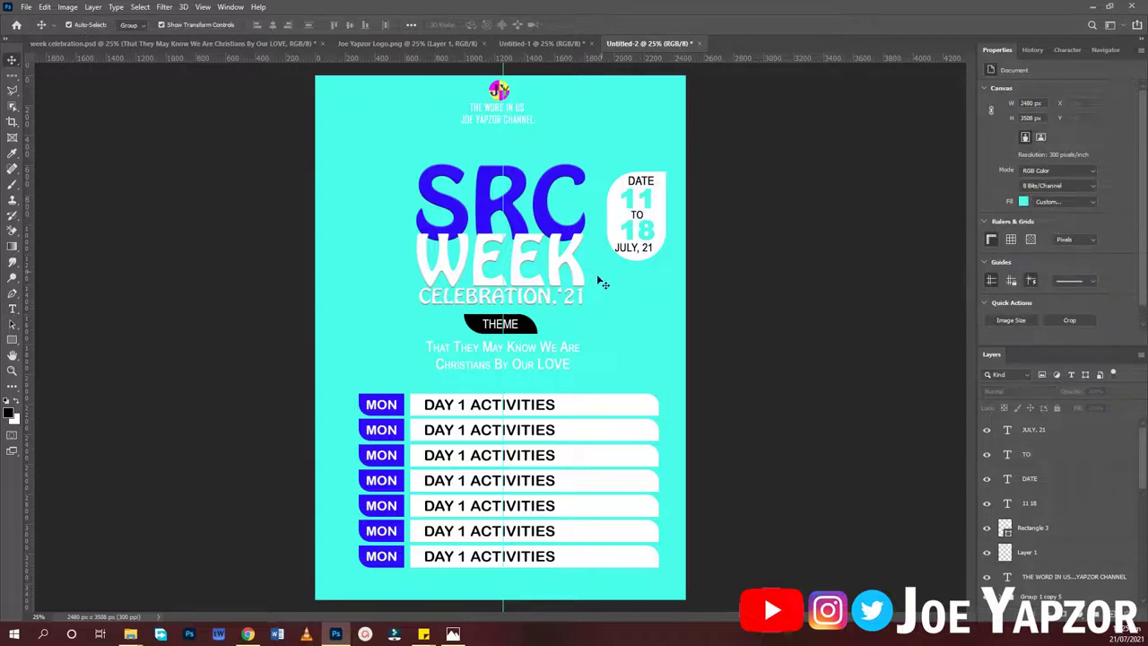
{"action": "left_click", "coordinate": [635, 259]}
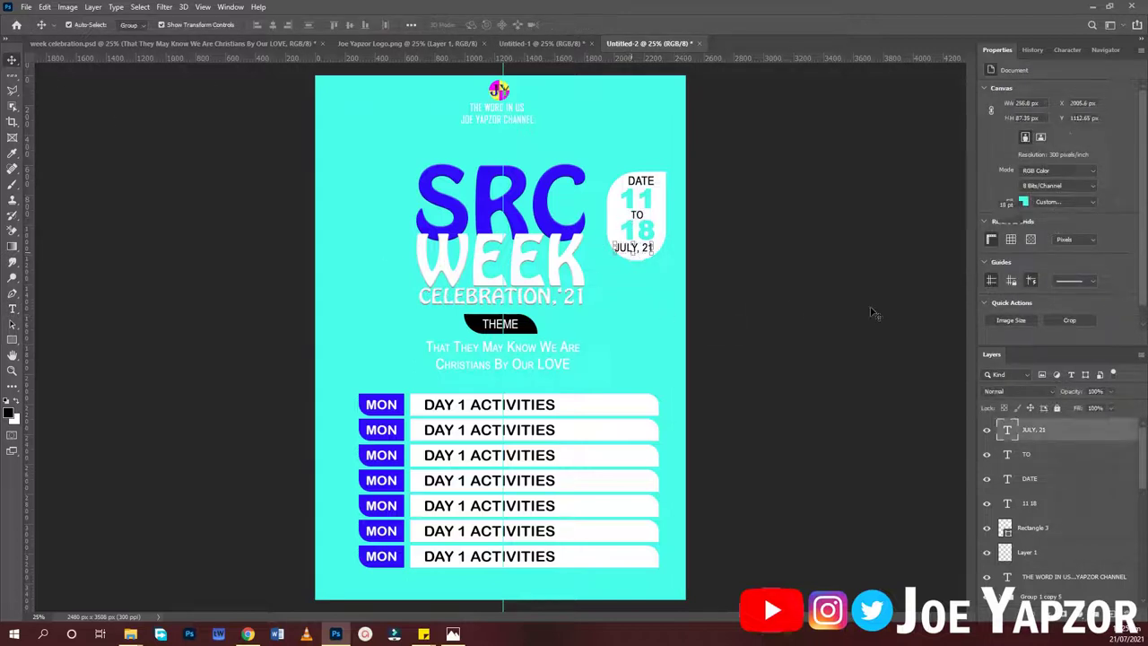
Step: Draw a rectangle about 3484 × 460 px across the page's bottom edge and fill it with white
{"action": "left_click", "coordinate": [12, 340]}
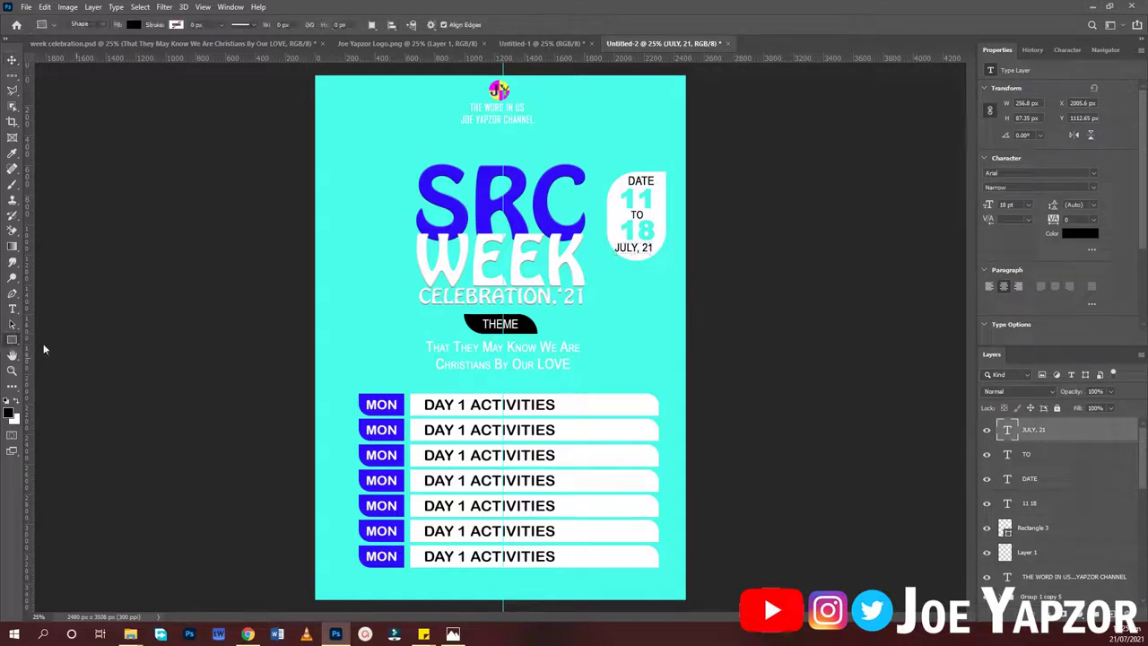
{"action": "left_click_drag", "start_coordinate": [288, 576], "coordinate": [809, 632]}
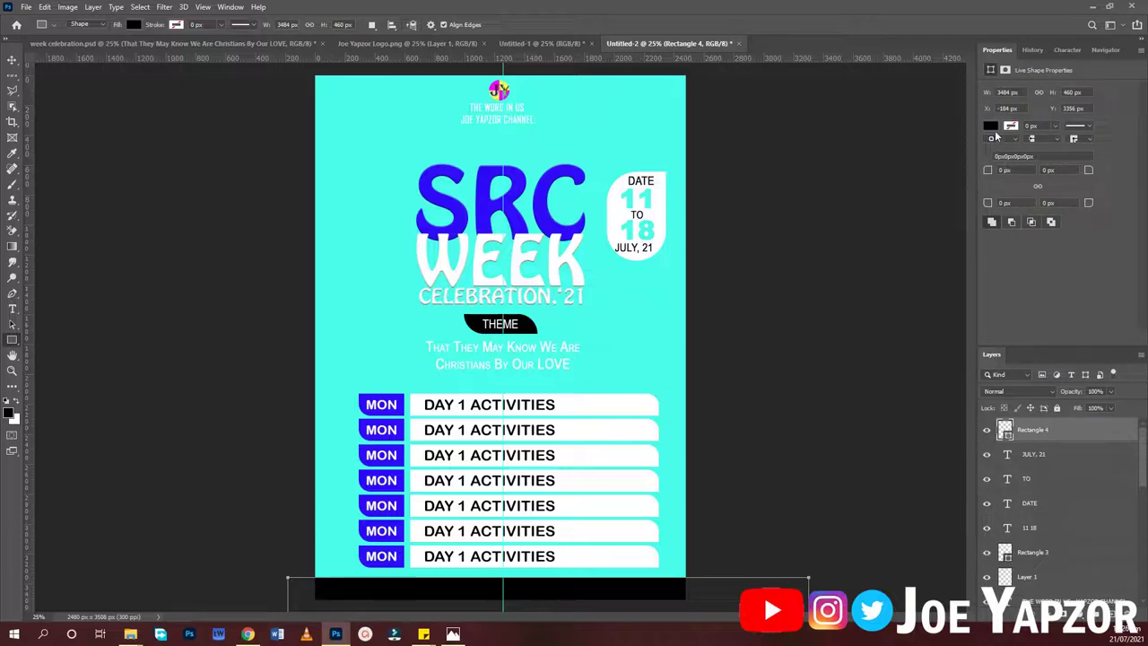
{"action": "left_click", "coordinate": [993, 126]}
{"action": "left_click", "coordinate": [1014, 189]}
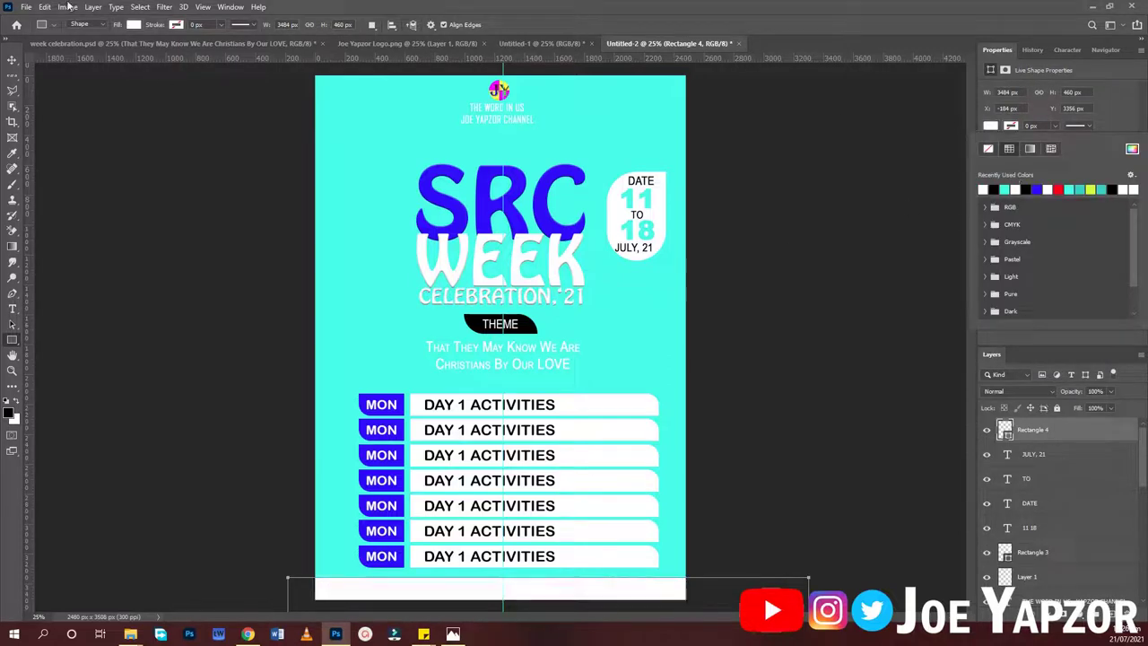
{"action": "left_click", "coordinate": [21, 63]}
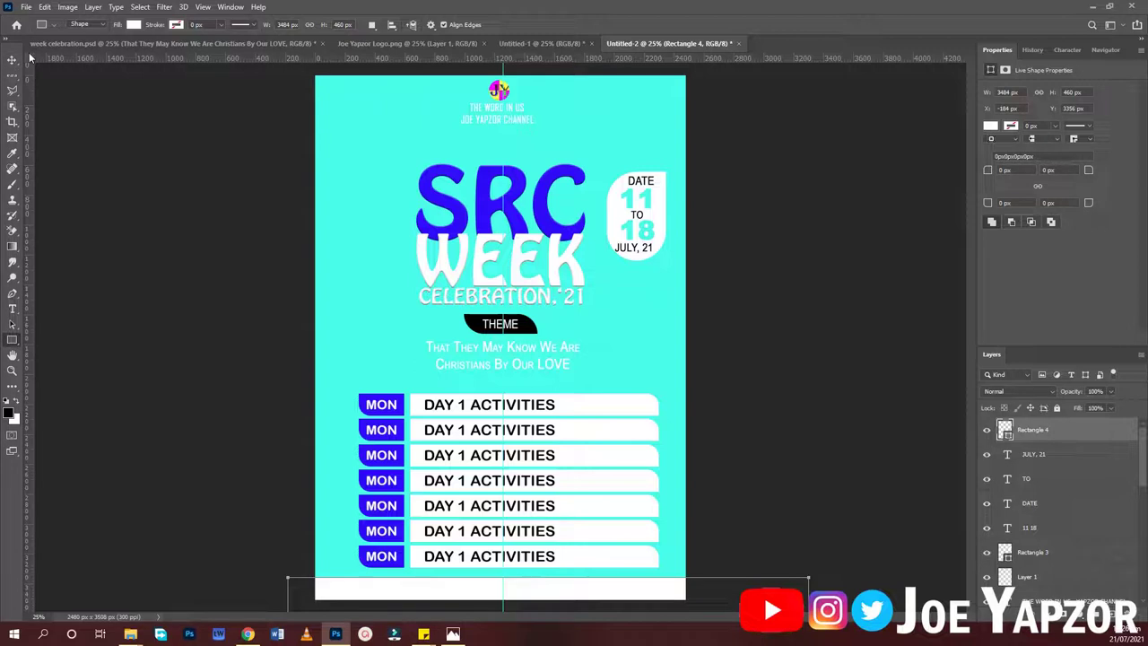
Step: Nudge the white footer rectangle slightly down and to the left, to an X position of about -220 px
{"action": "left_click", "coordinate": [13, 60]}
{"action": "key", "text": "shift+Down"}
{"action": "key", "text": "shift+Down"}
{"action": "key", "text": "shift+Down"}
{"action": "key", "text": "shift+Down"}
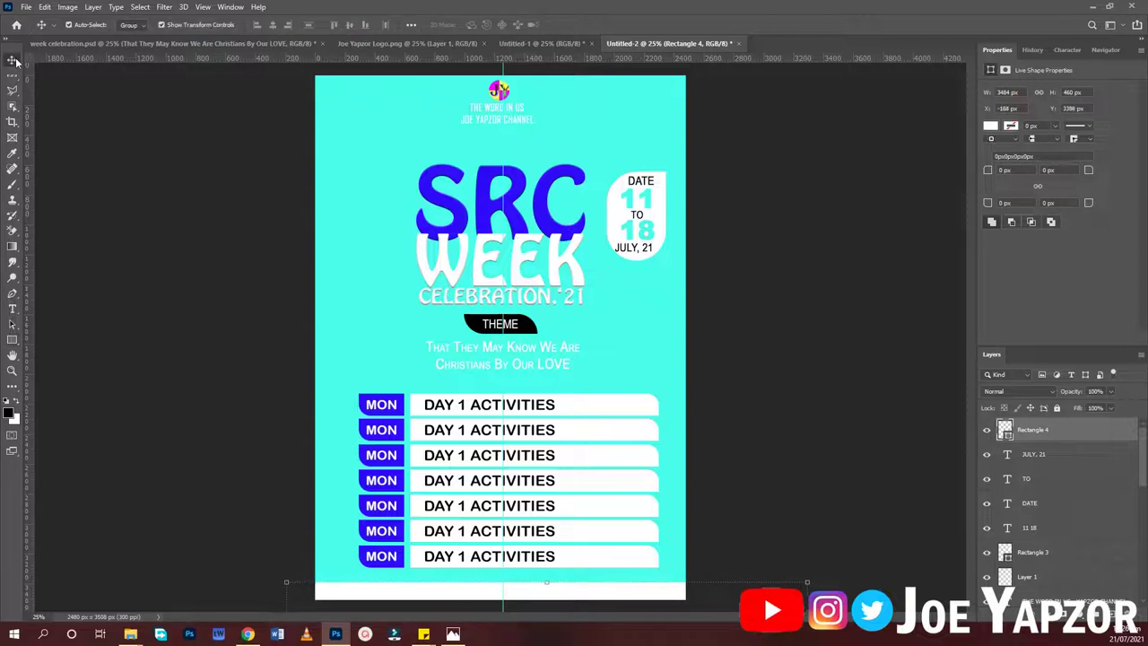
{"action": "key", "text": "shift+Left"}
{"action": "key", "text": "shift+Left"}
{"action": "key", "text": "shift+Left"}
{"action": "key", "text": "shift+Left"}
{"action": "key", "text": "shift+Left"}
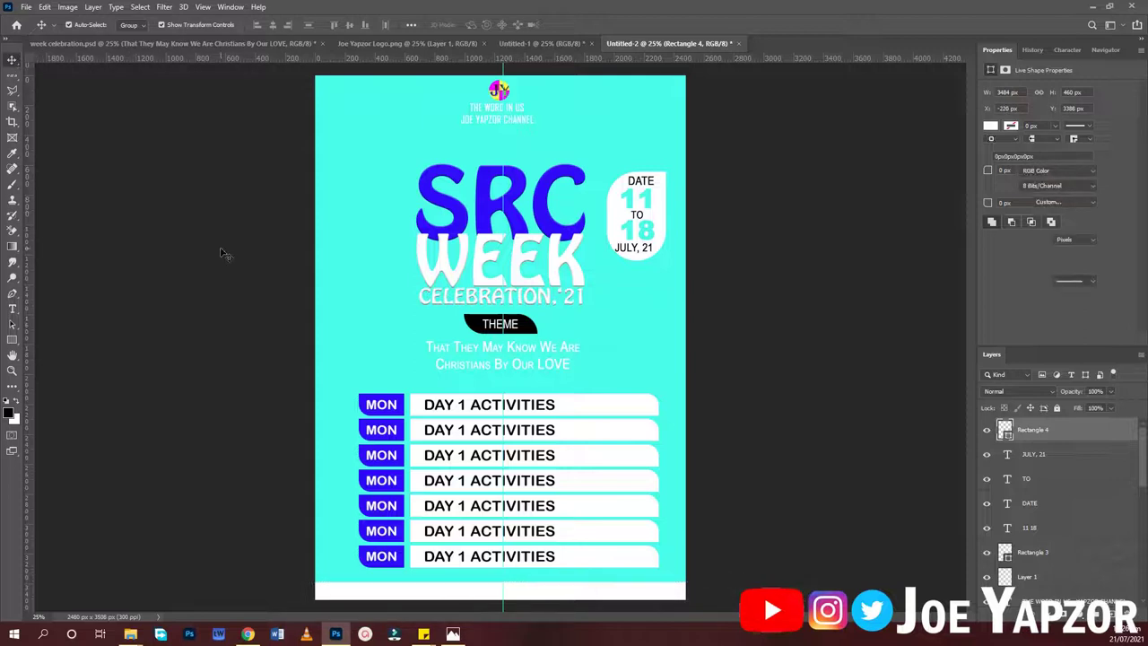
Step: Add the text SUBSCRIBE FOR MORE and place it in the white footer bar
{"action": "key", "text": "t"}
{"action": "left_click", "coordinate": [362, 232]}
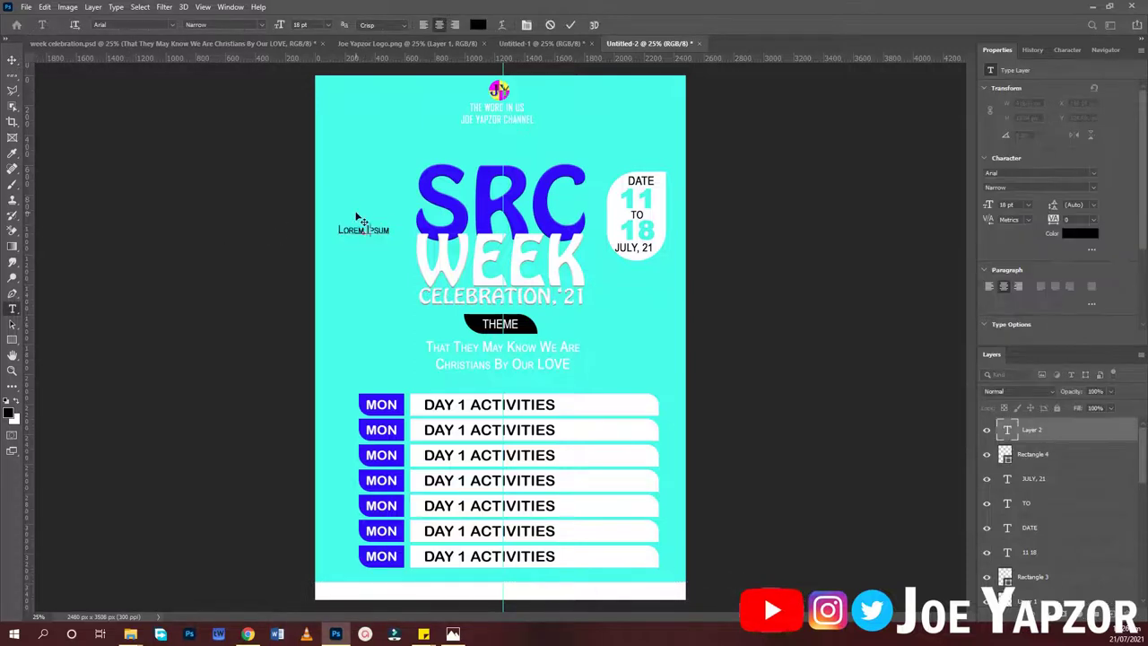
{"action": "type", "text": "SUBSCRIBE FOR MORE"}
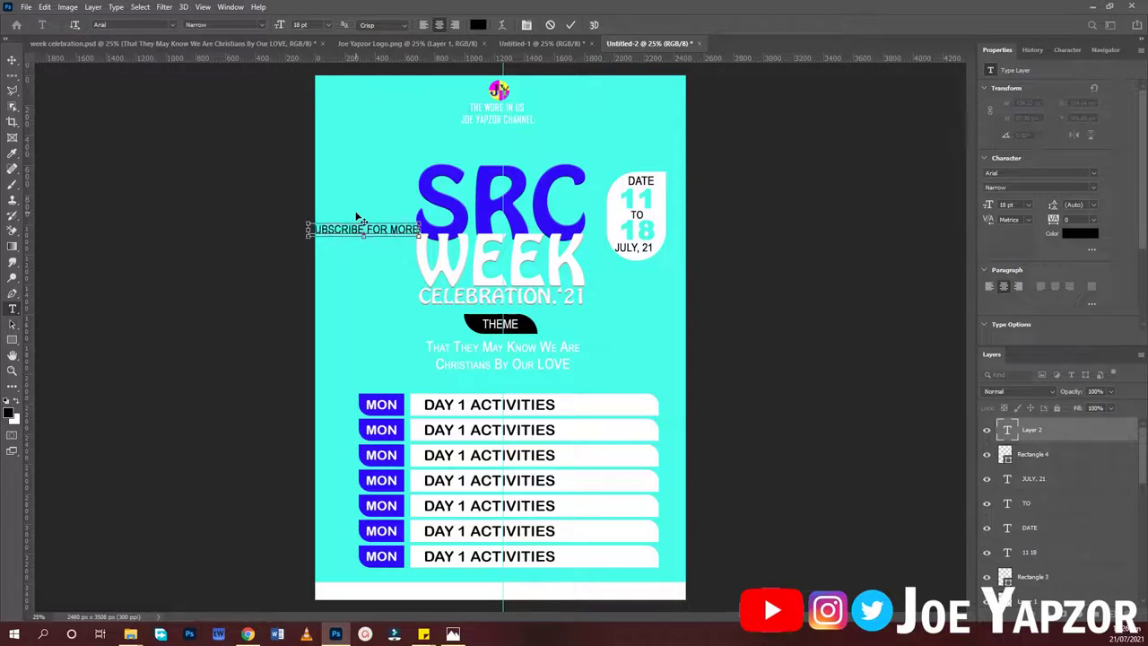
{"action": "key", "text": "ctrl+a"}
{"action": "left_click_drag", "start_coordinate": [394, 269], "coordinate": [484, 599]}
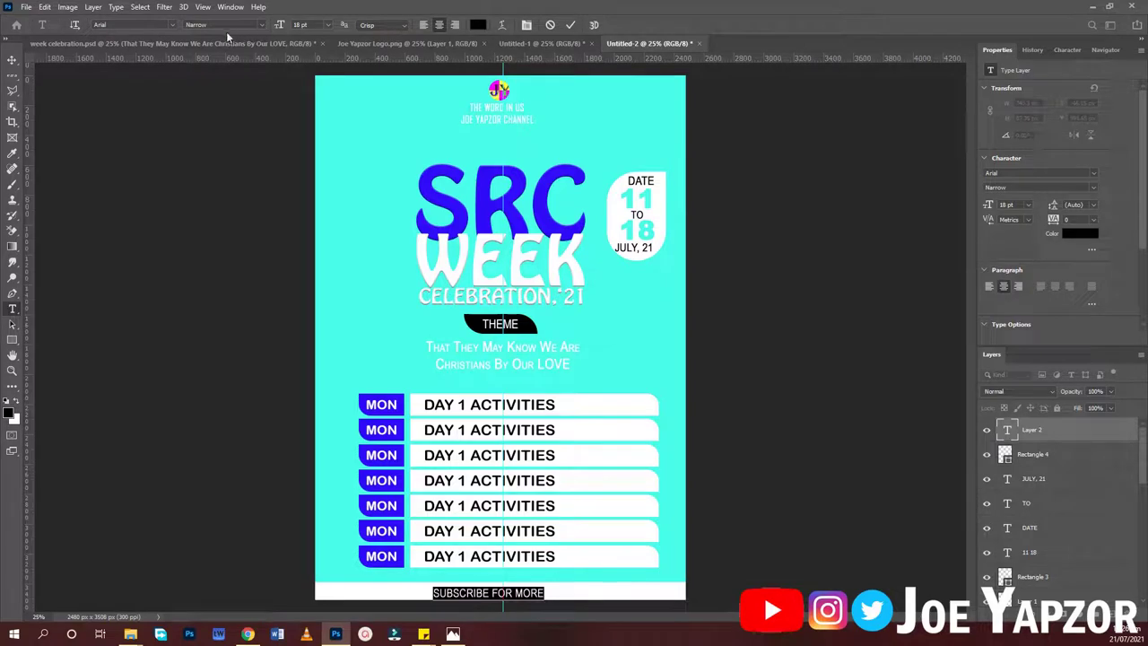
Step: Change the SUBSCRIBE FOR MORE text to Arial Rounded MT Bold at 24 pt
{"action": "type", "text": "ARIAL"}
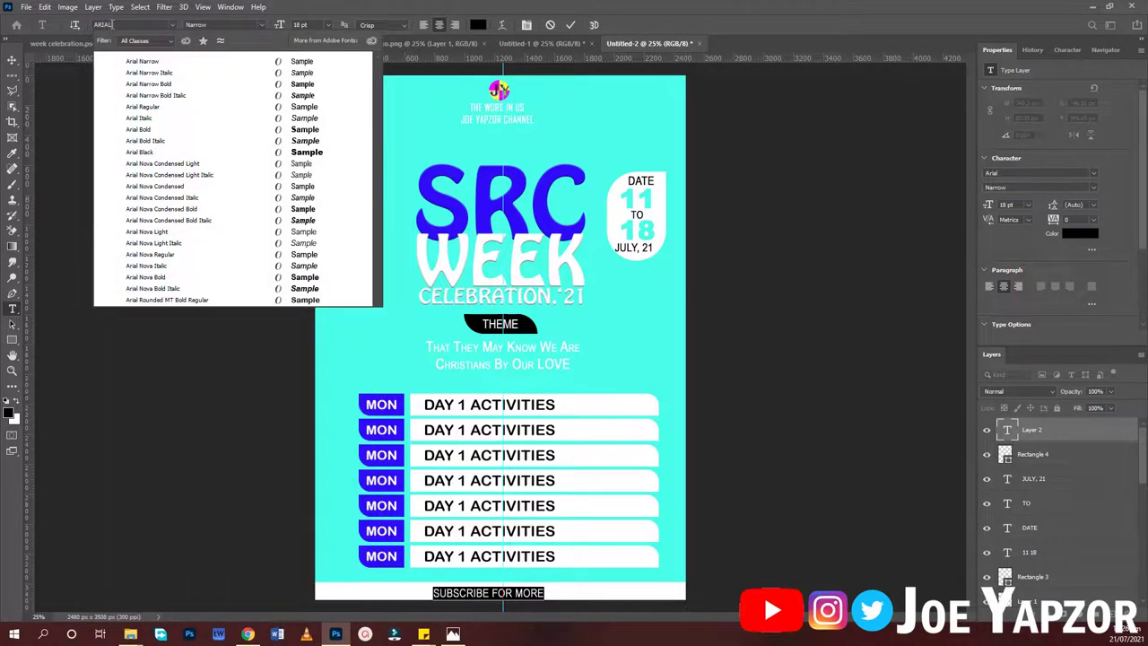
{"action": "left_click", "coordinate": [167, 299]}
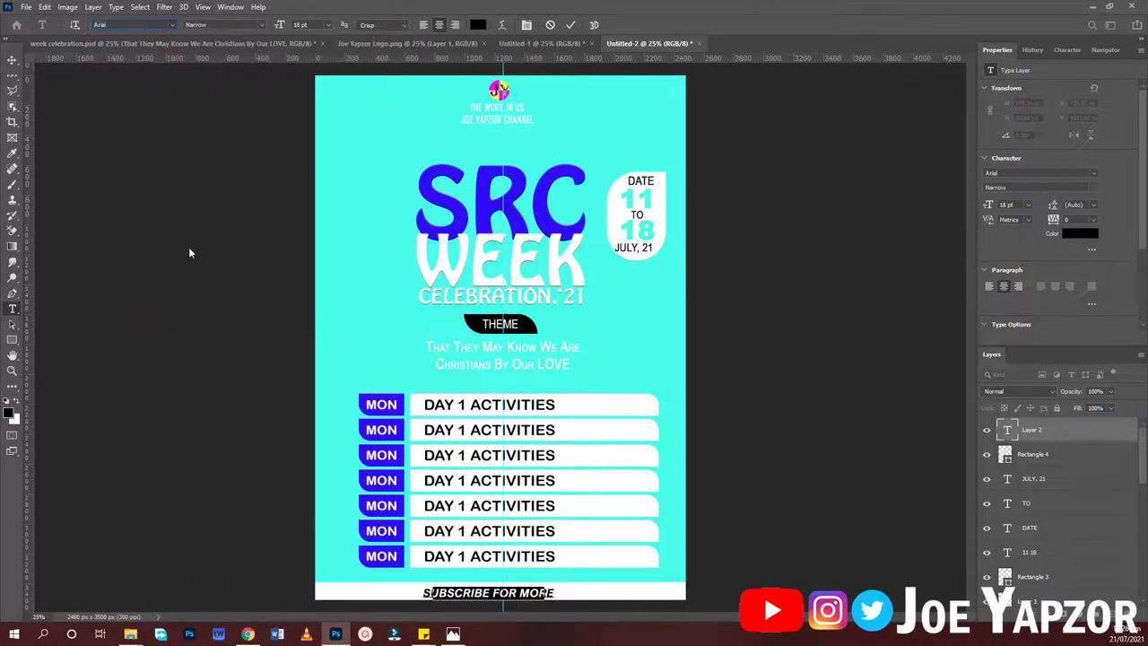
{"action": "left_click_drag", "start_coordinate": [278, 25], "coordinate": [283, 27]}
{"action": "left_click", "coordinate": [570, 24]}
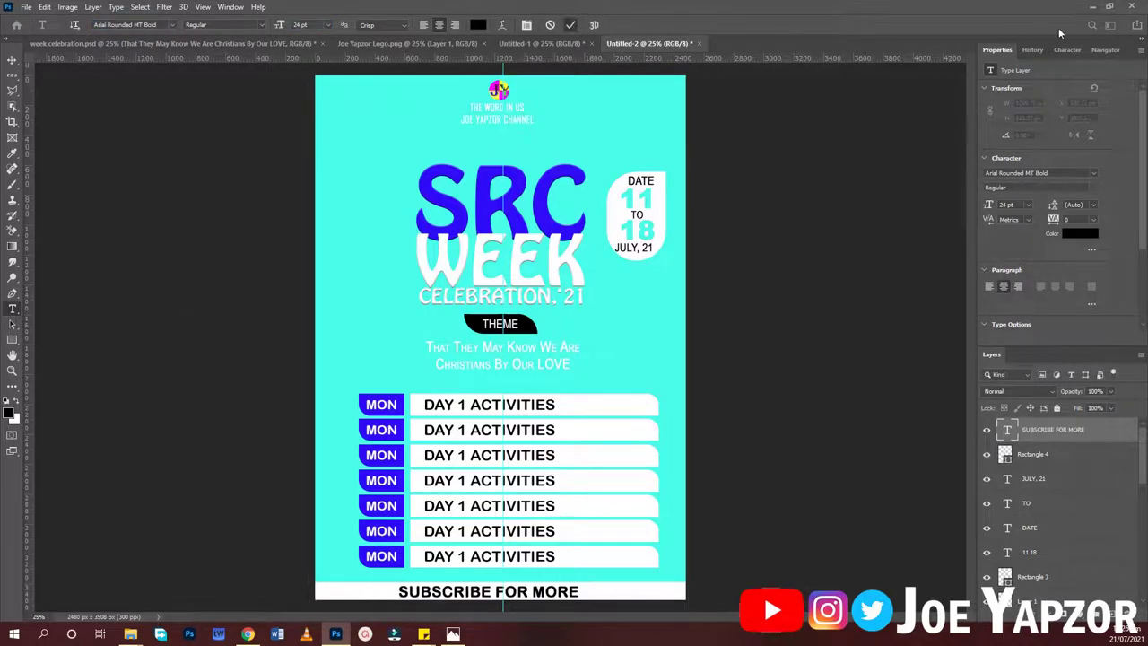
Step: Shift the SUBSCRIBE FOR MORE text slightly right and down to centre it in the white footer bar, and deselect it
{"action": "left_click", "coordinate": [1062, 49]}
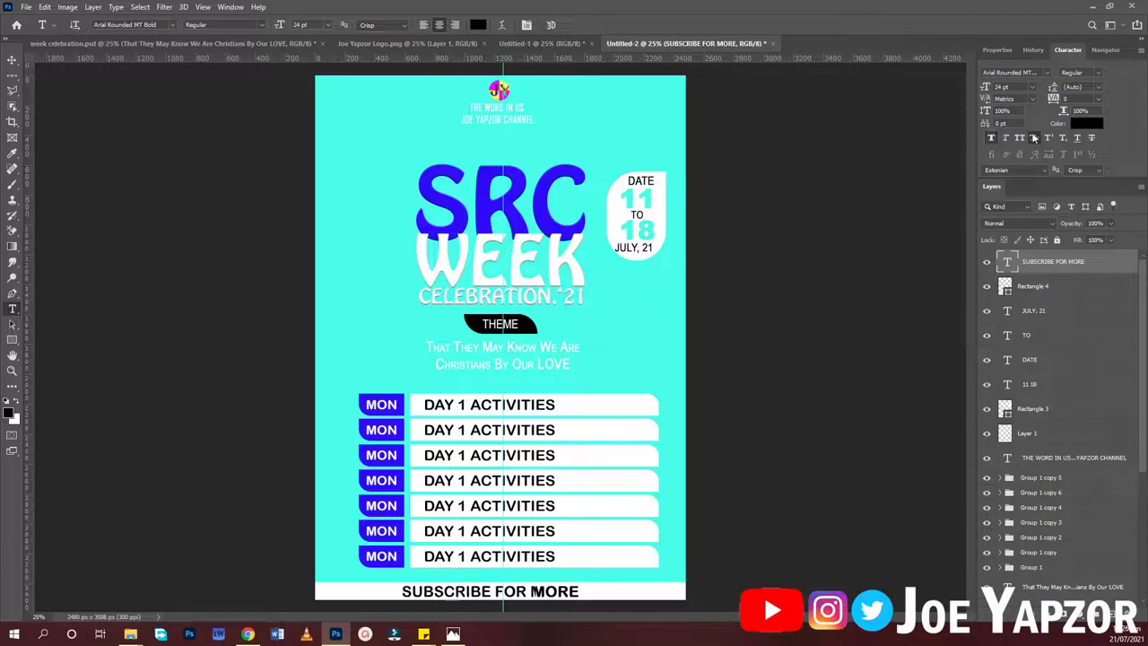
{"action": "key", "text": "v"}
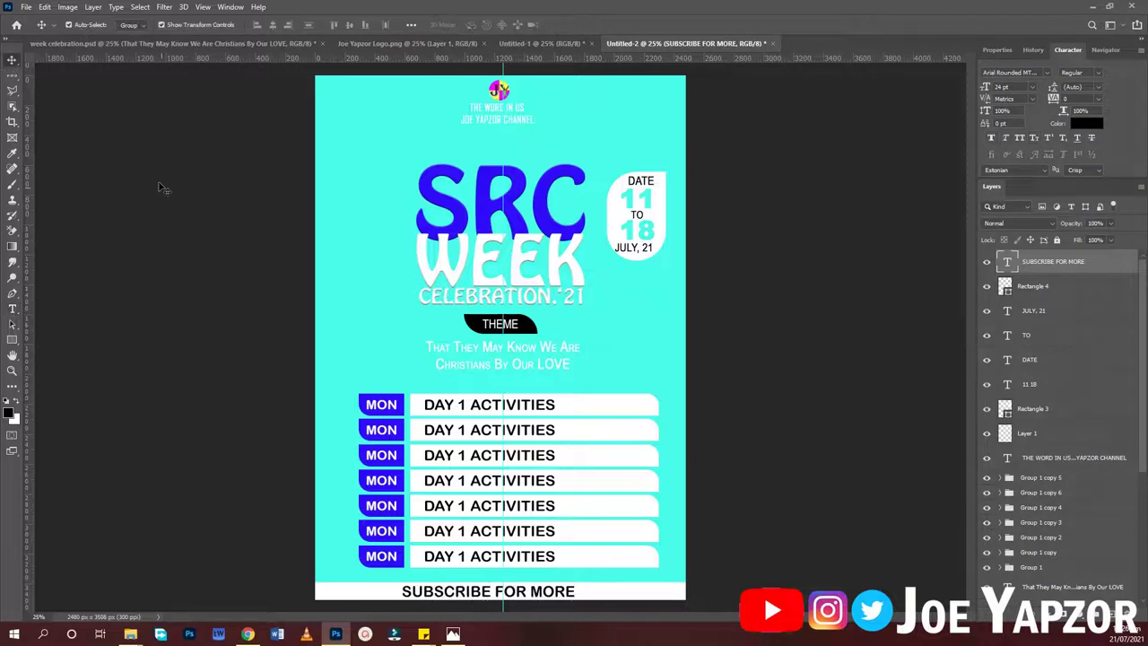
{"action": "left_click_drag", "start_coordinate": [526, 596], "coordinate": [535, 597]}
{"action": "left_click", "coordinate": [766, 422]}
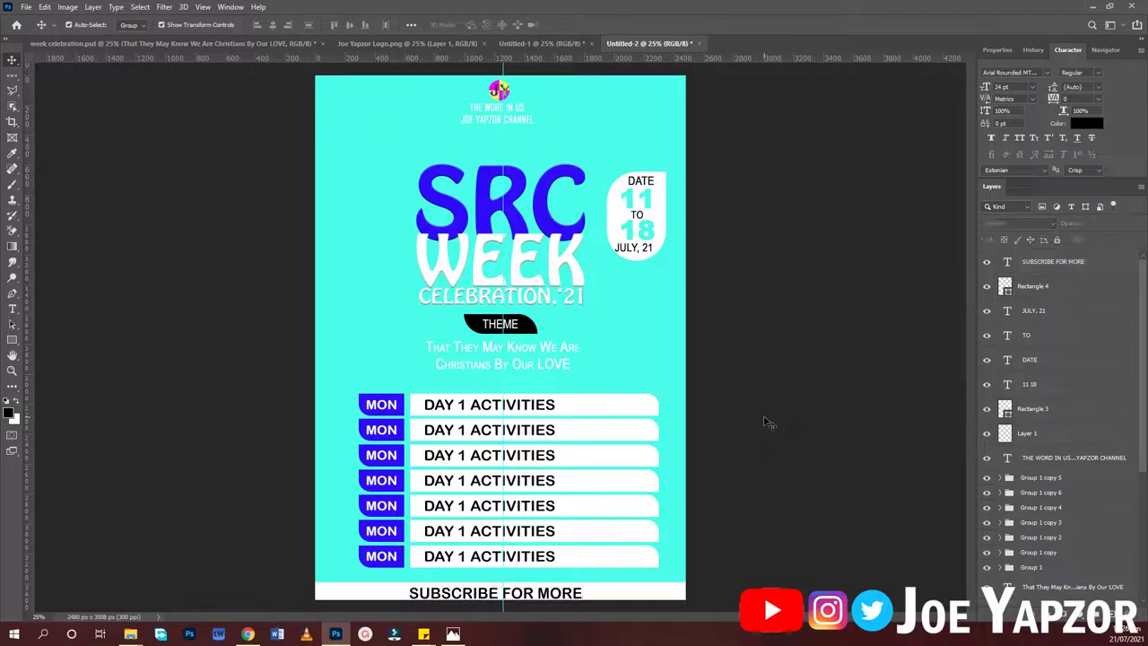